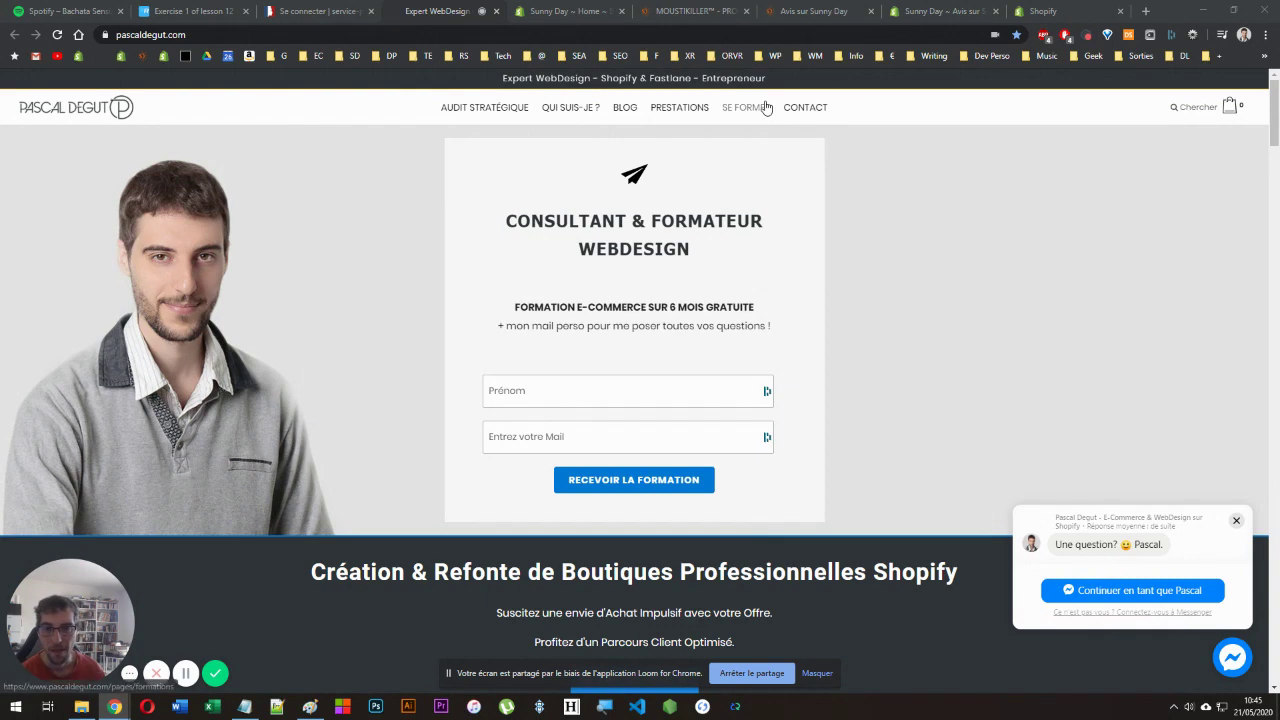
# - Switch to the Sunny Day store admin, open the Loox - Photo Reviews app and dismiss its rating prompt
pyautogui.click(541, 8)
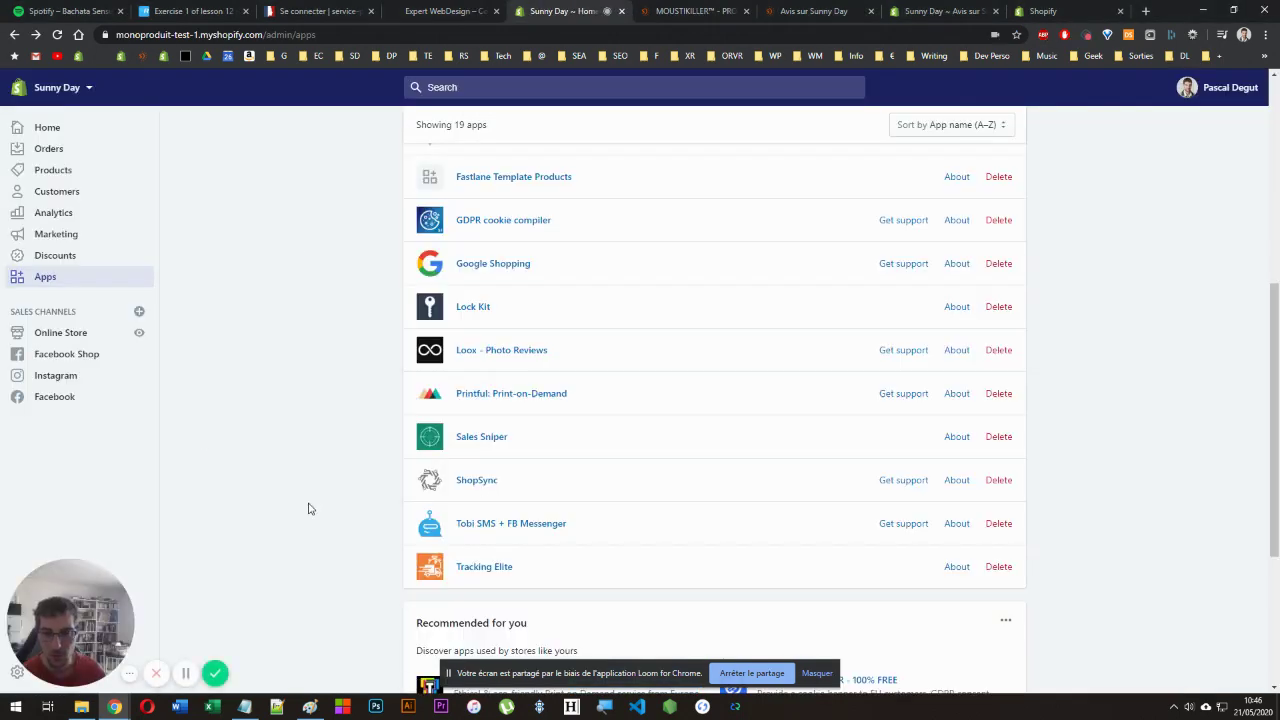
pyautogui.scroll(-7, 309, 509)
pyautogui.scroll(2, 289, 524)
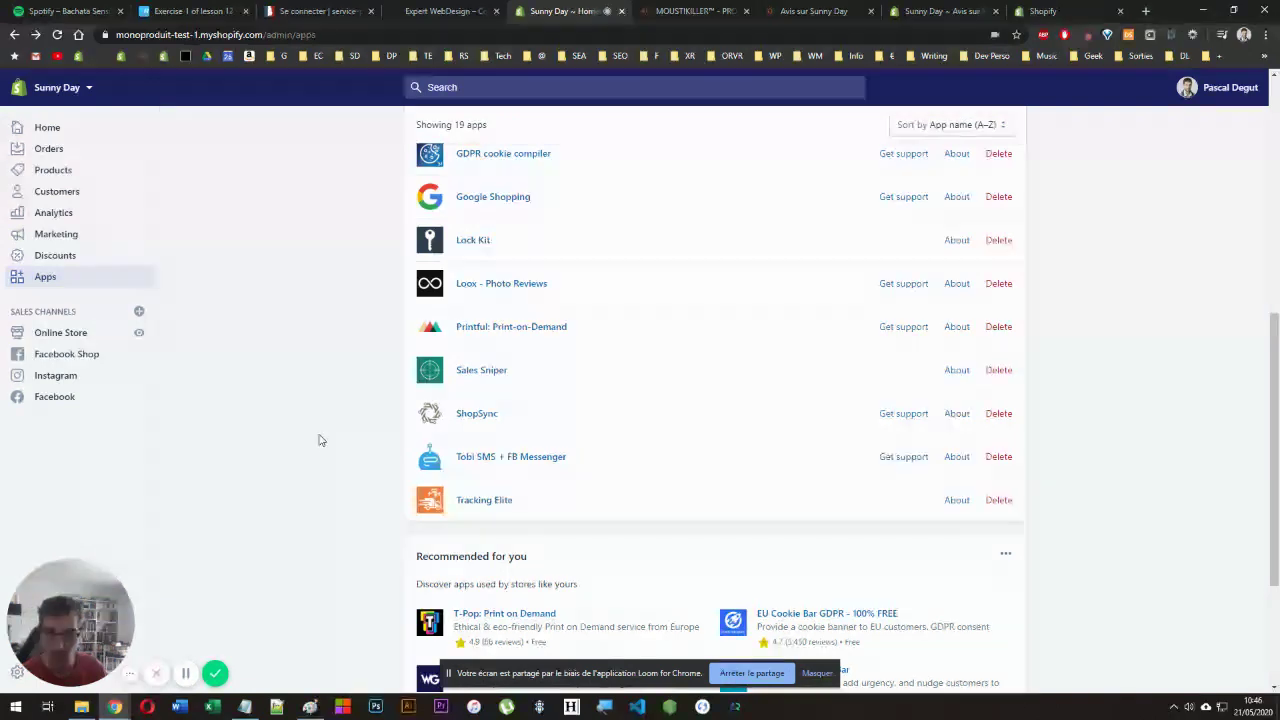
pyautogui.click(493, 286)
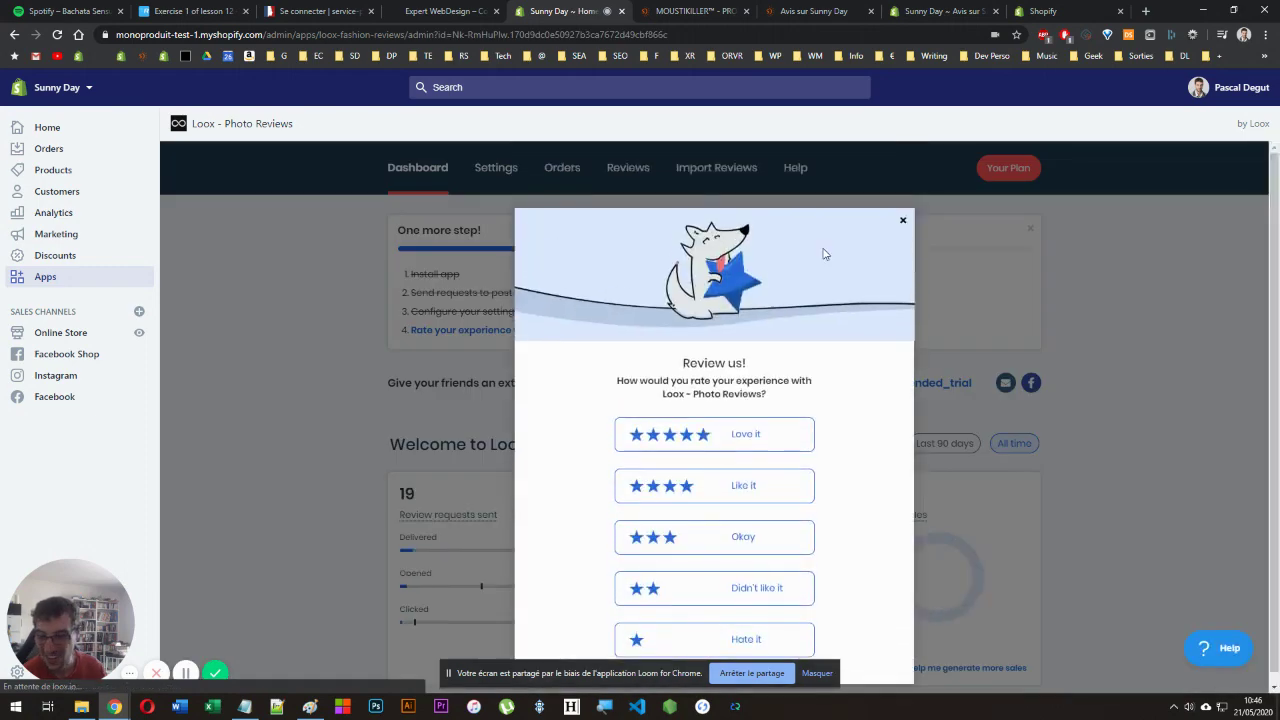
pyautogui.click(902, 221)
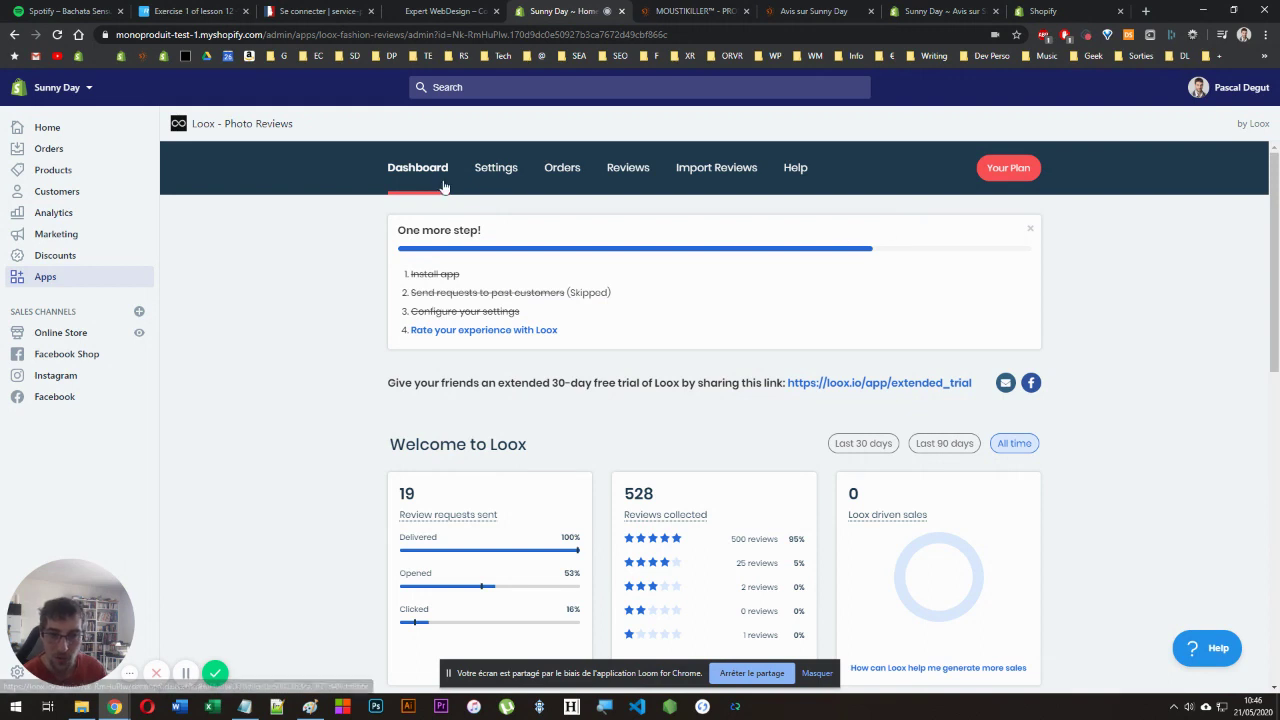
# - Open the Loox settings and examine the language and auto-publish choices for new reviews
pyautogui.click(496, 168)
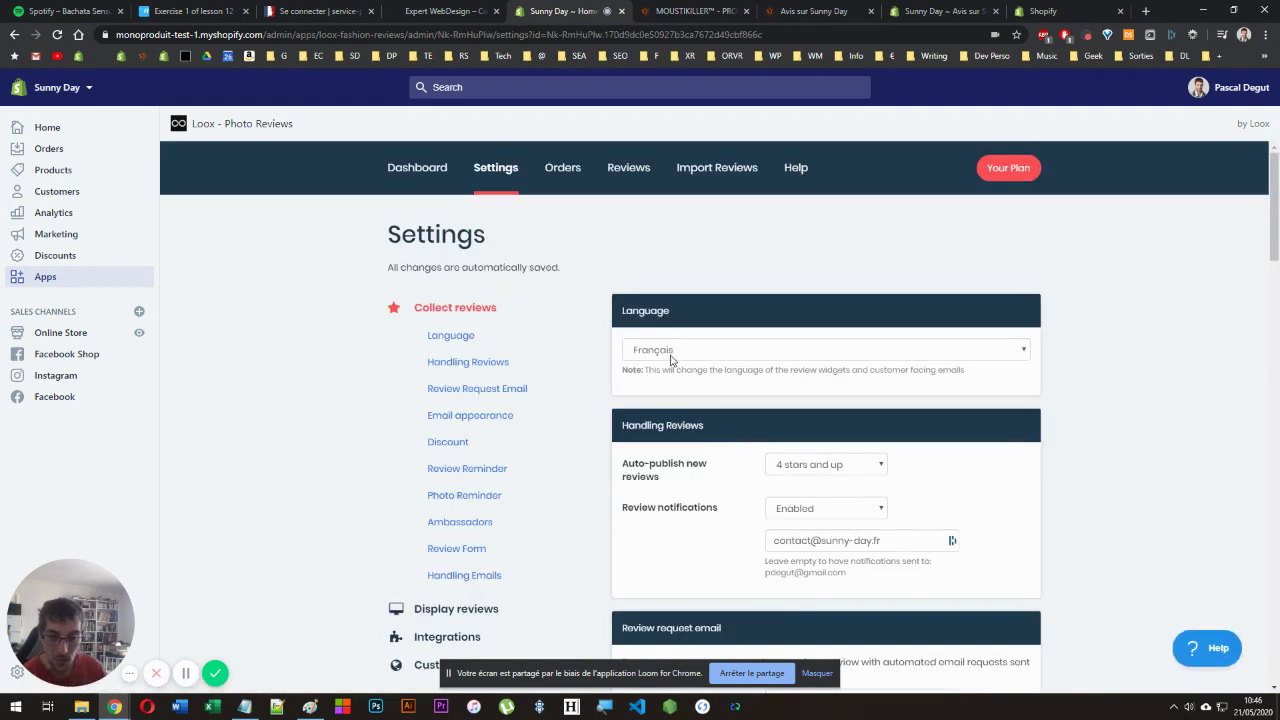
pyautogui.click(671, 352)
pyautogui.click(669, 354)
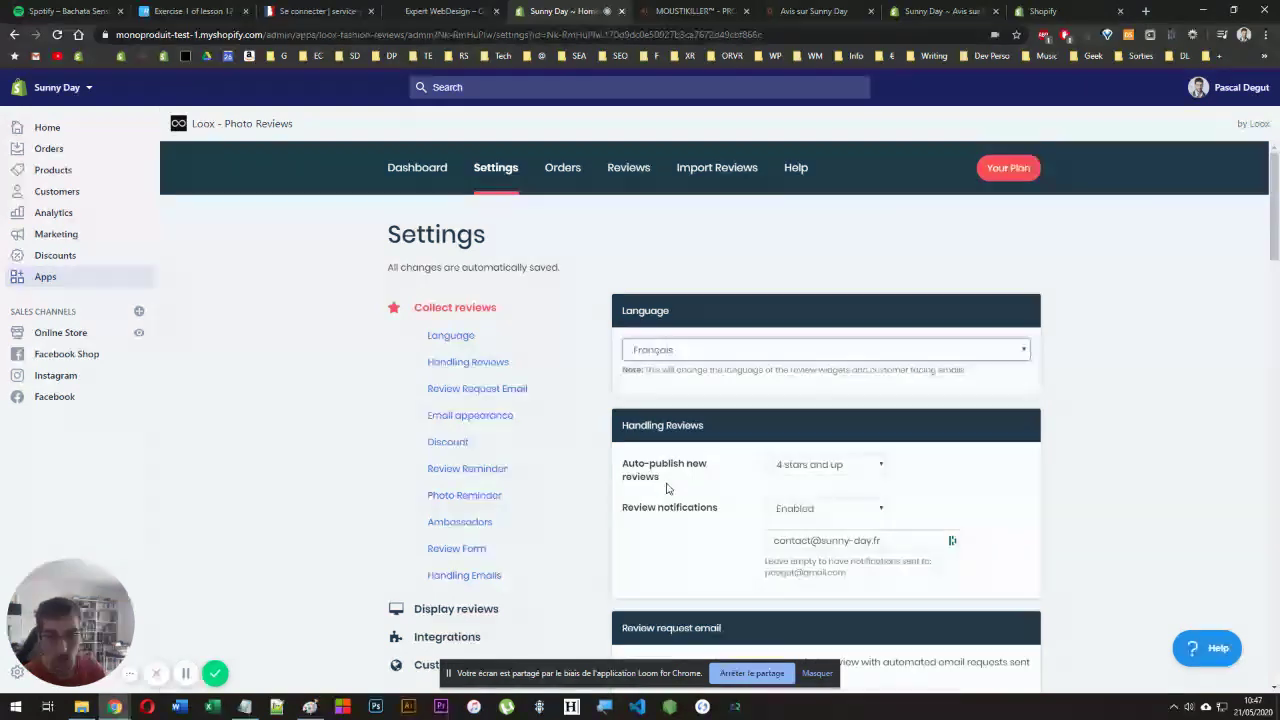
pyautogui.click(826, 464)
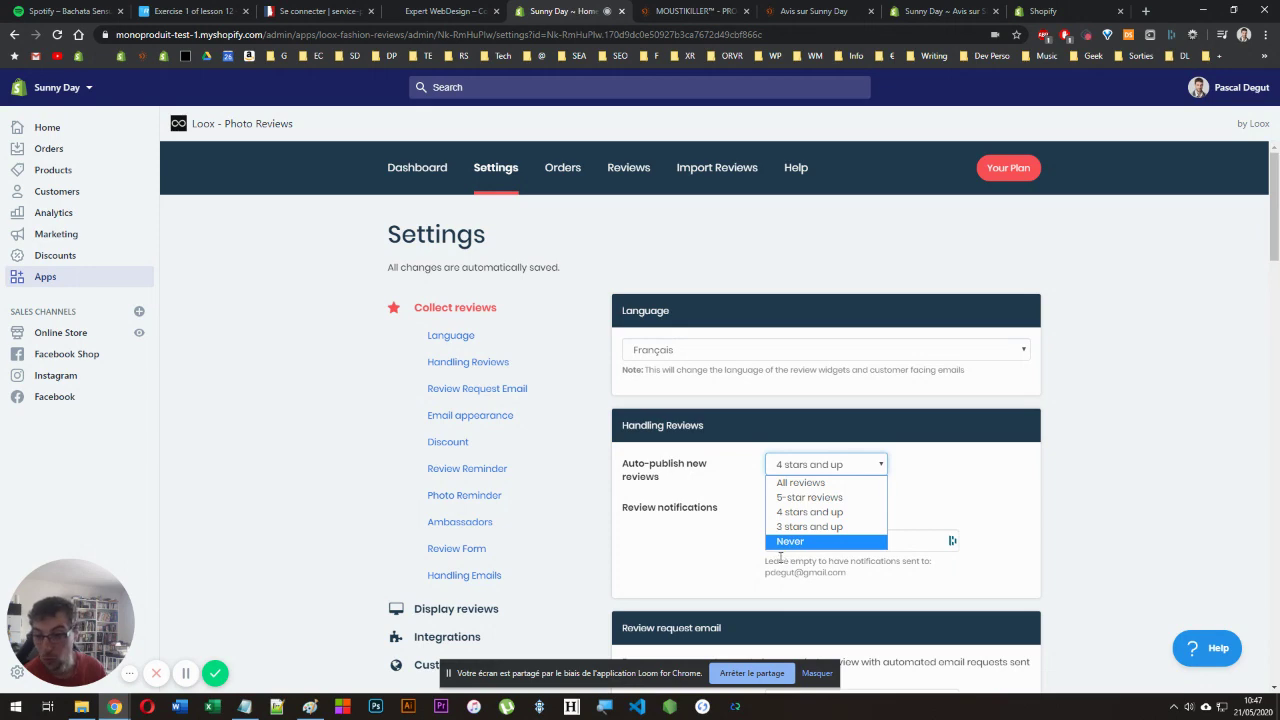
# - Look through the collected product reviews and the moderation actions available for each one
pyautogui.click(630, 167)
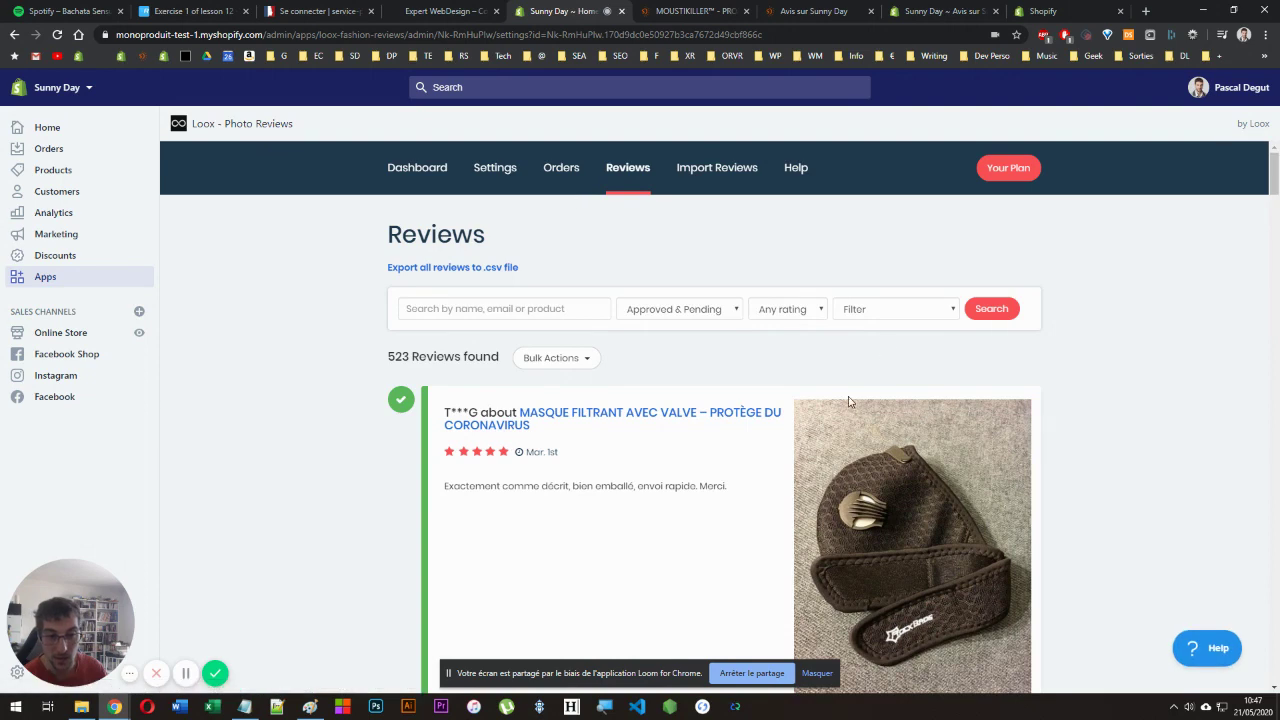
pyautogui.scroll(-2, 540, 390)
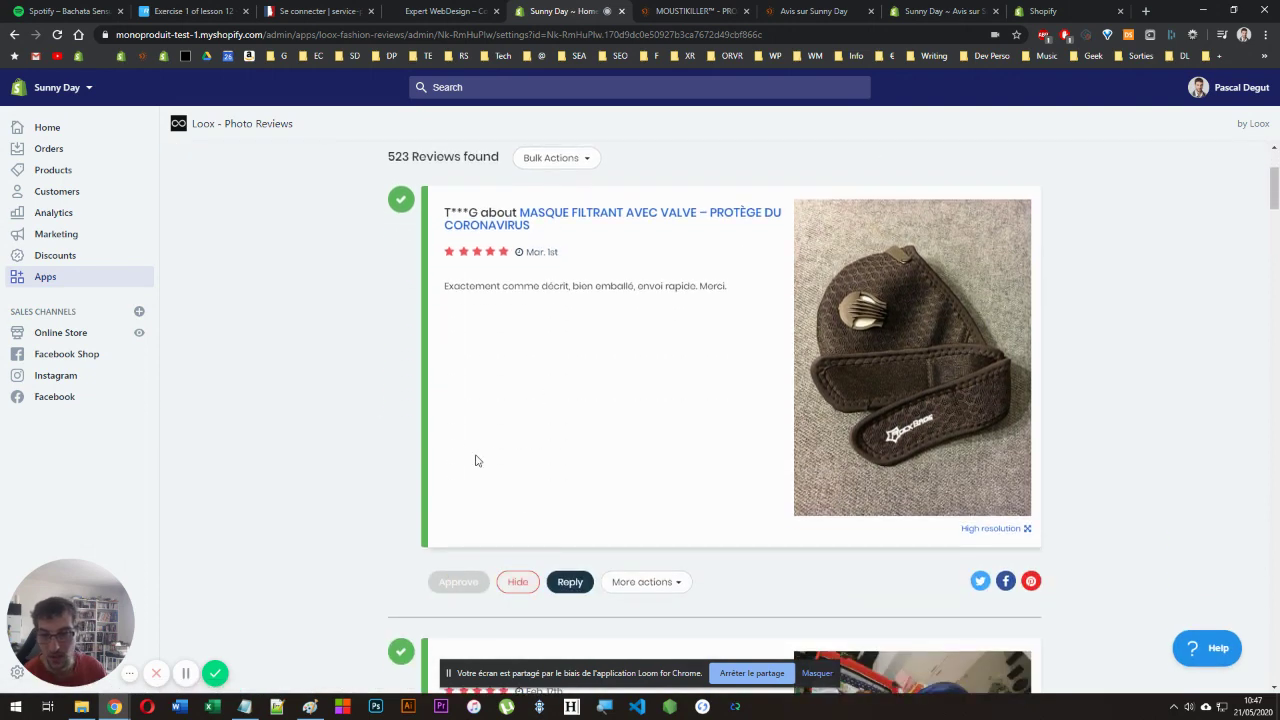
pyautogui.scroll(3, 465, 455)
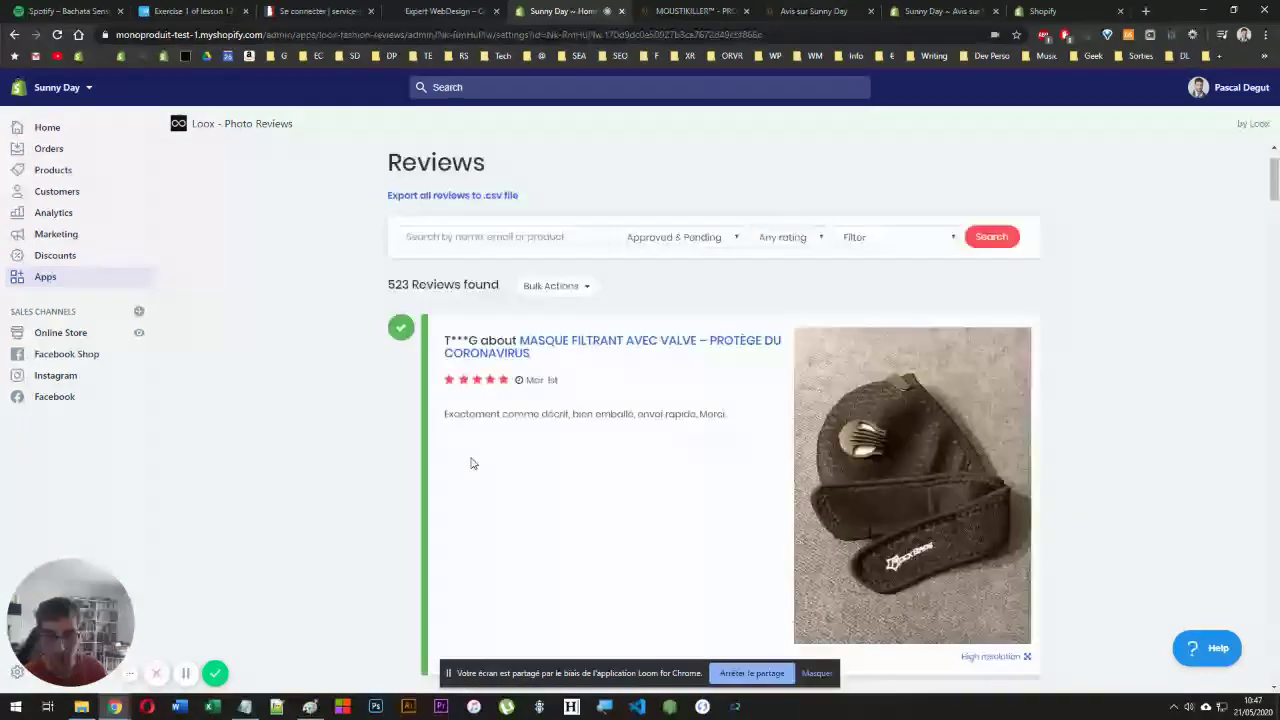
# - Return to the Loox settings and check the review request email's timing choices, keeping 28 days
pyautogui.click(433, 174)
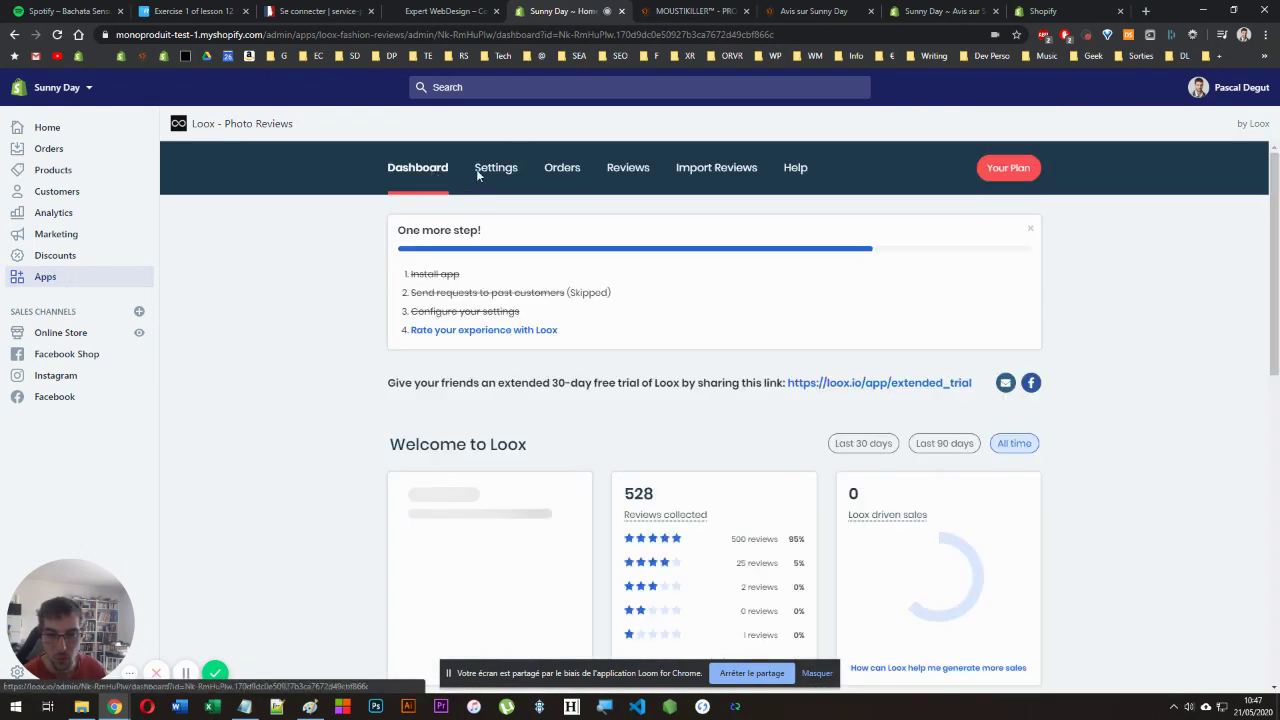
pyautogui.click(490, 167)
pyautogui.scroll(-3, 665, 383)
pyautogui.scroll(-1, 665, 383)
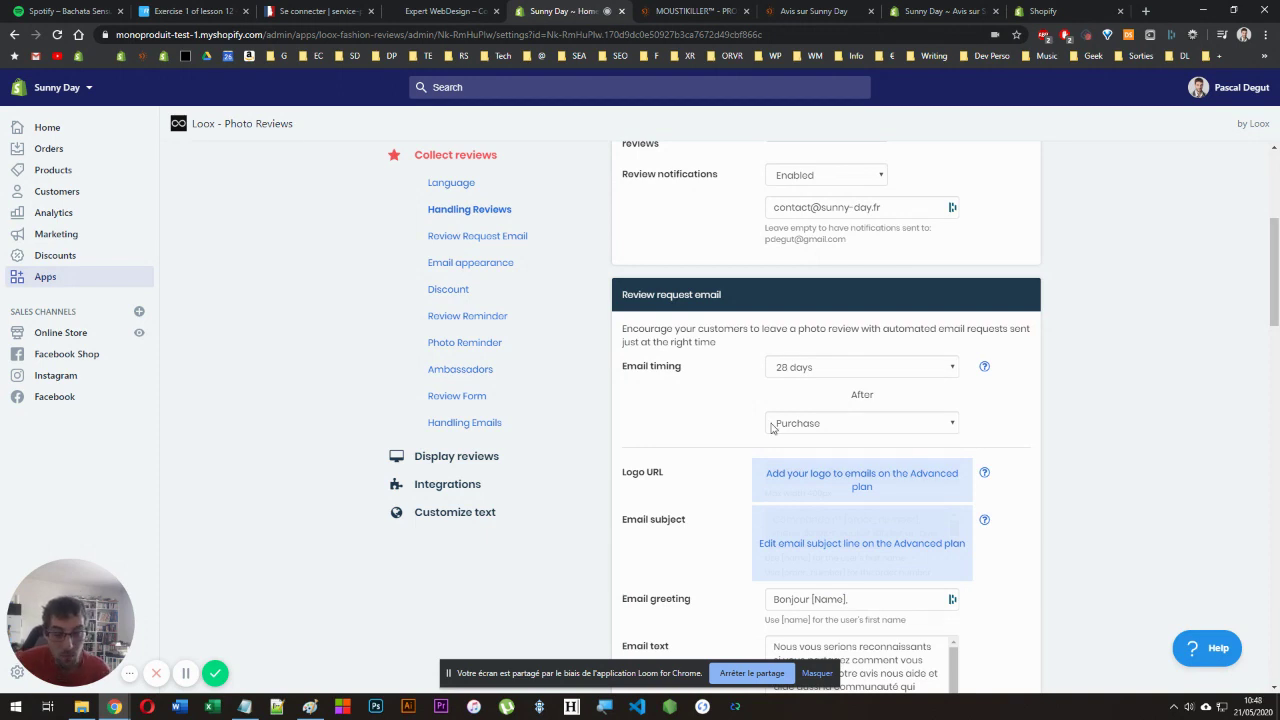
pyautogui.click(826, 369)
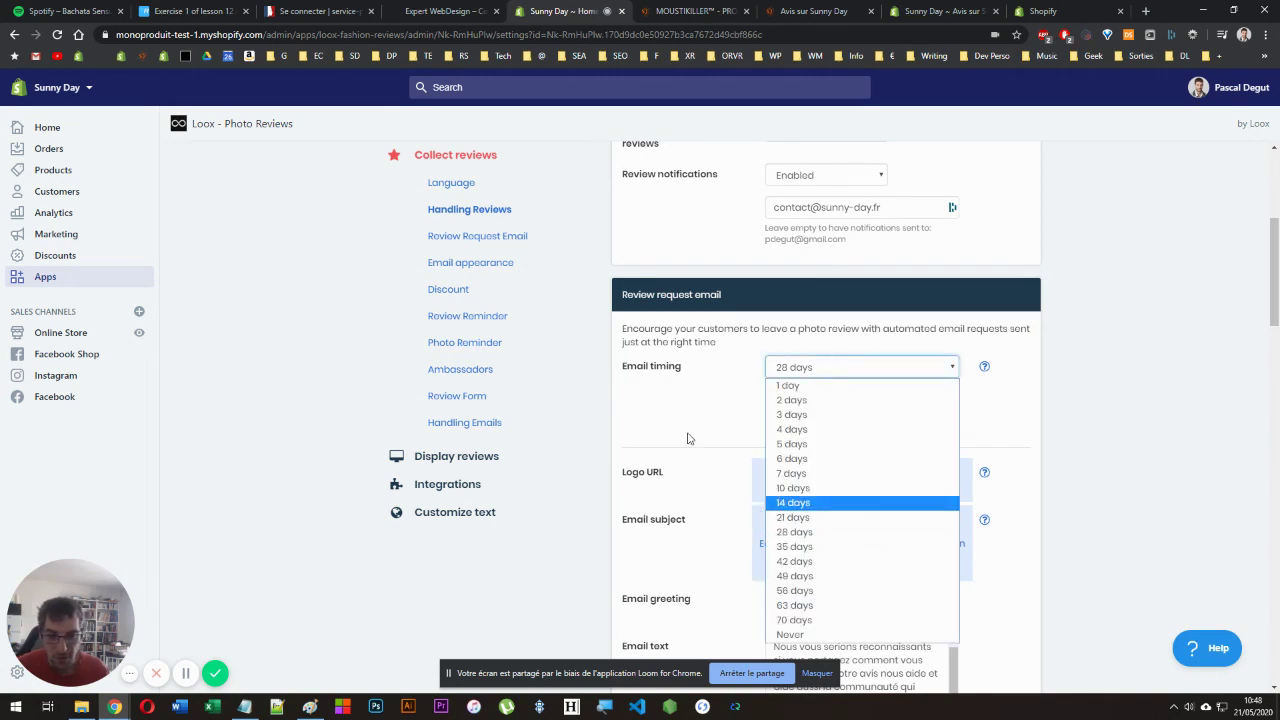
pyautogui.click(828, 532)
pyautogui.click(818, 364)
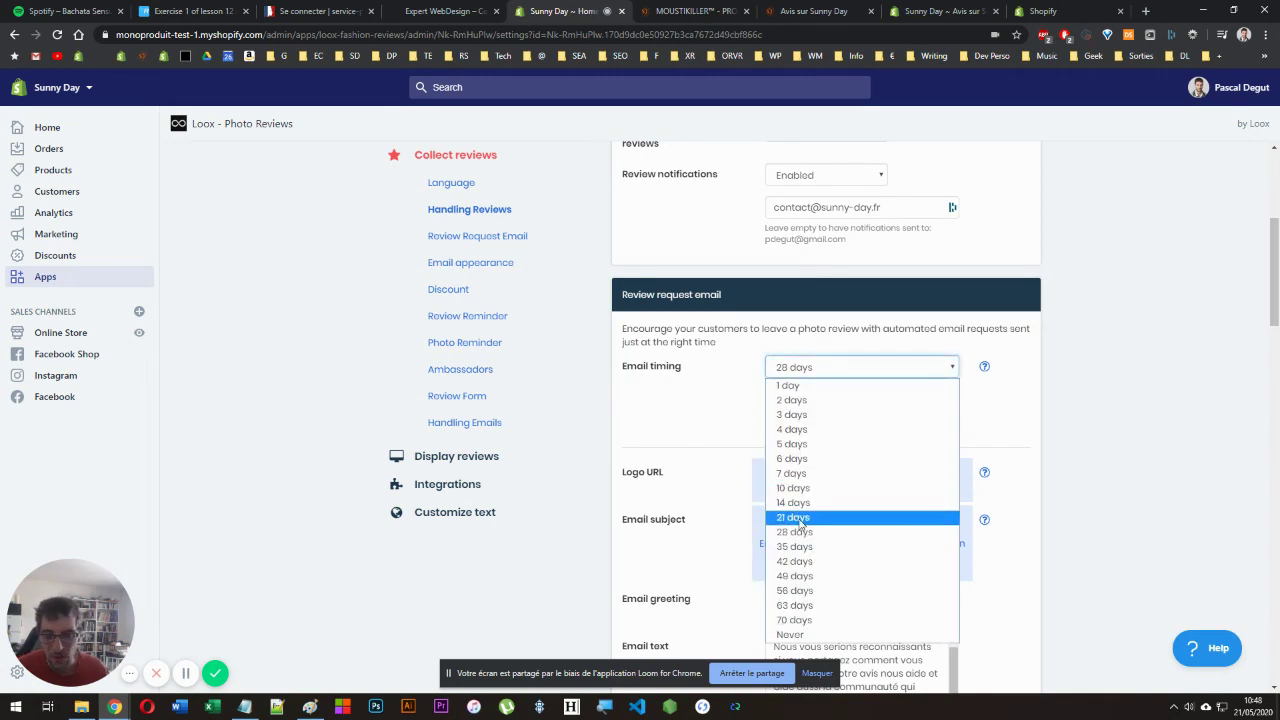
pyautogui.click(697, 423)
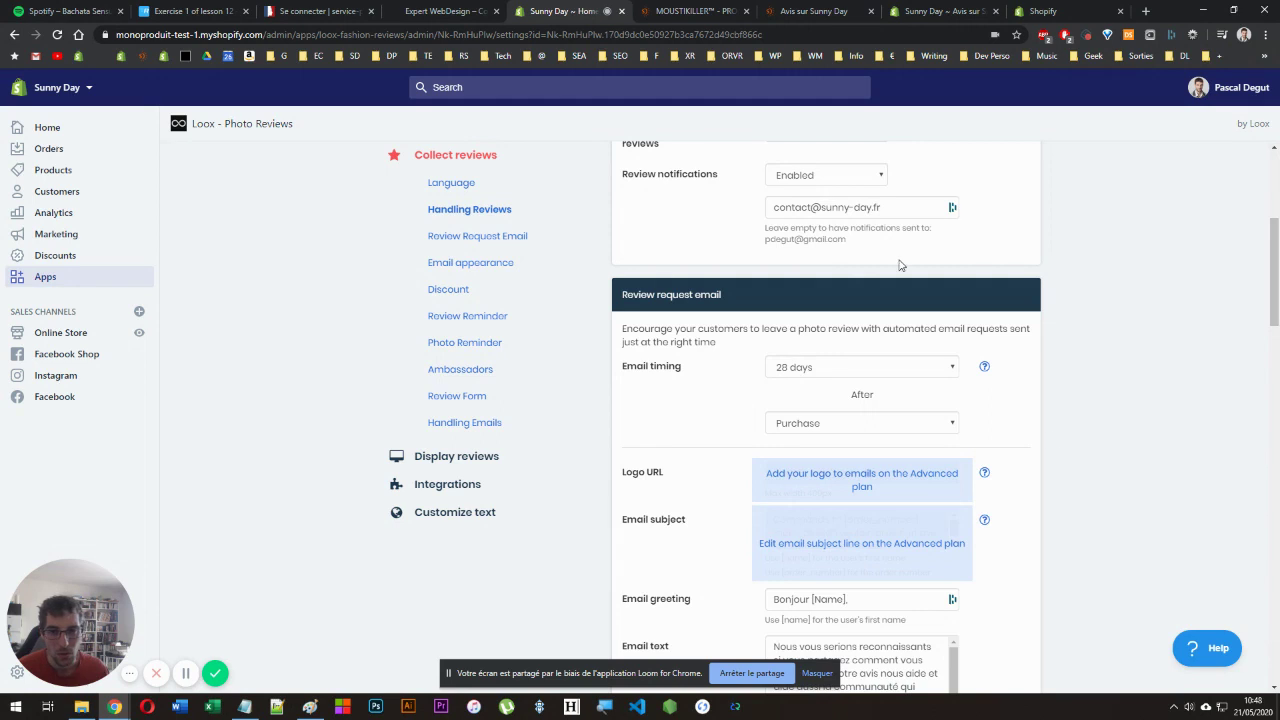
pyautogui.click(849, 372)
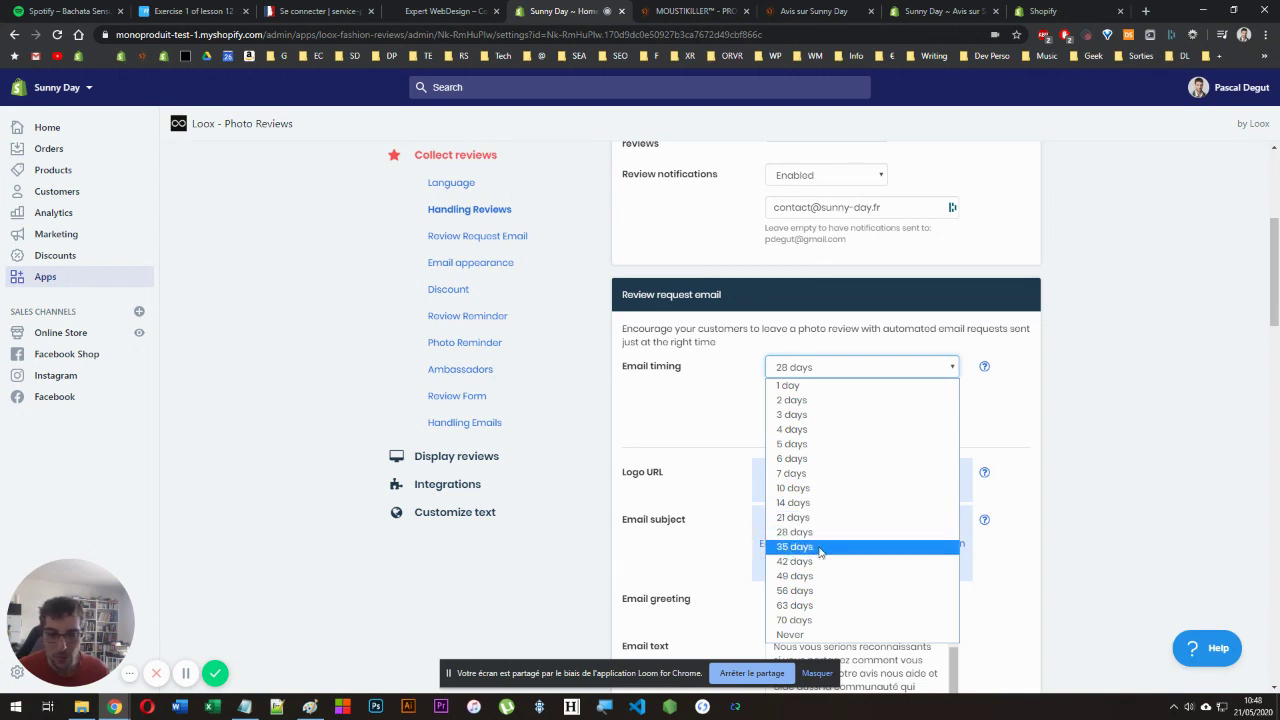
pyautogui.click(651, 380)
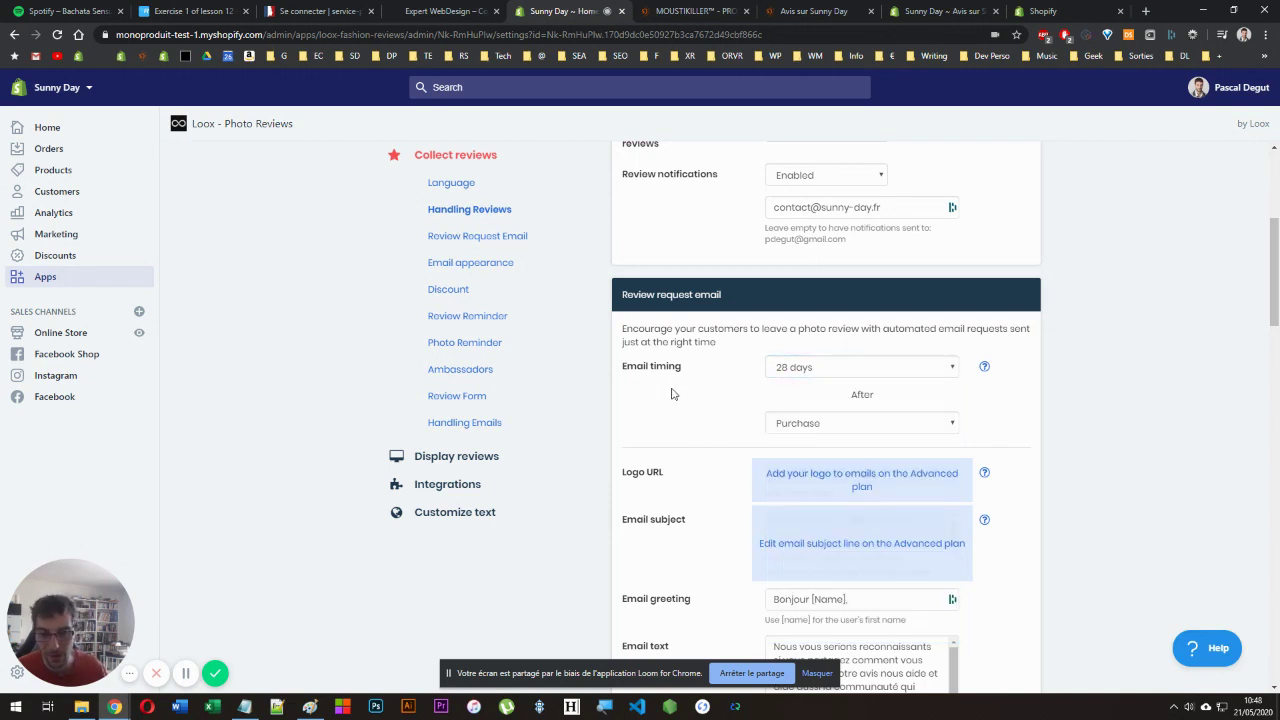
# - Examine the review request email's greeting, body text and reply-to address
pyautogui.scroll(-2, 672, 394)
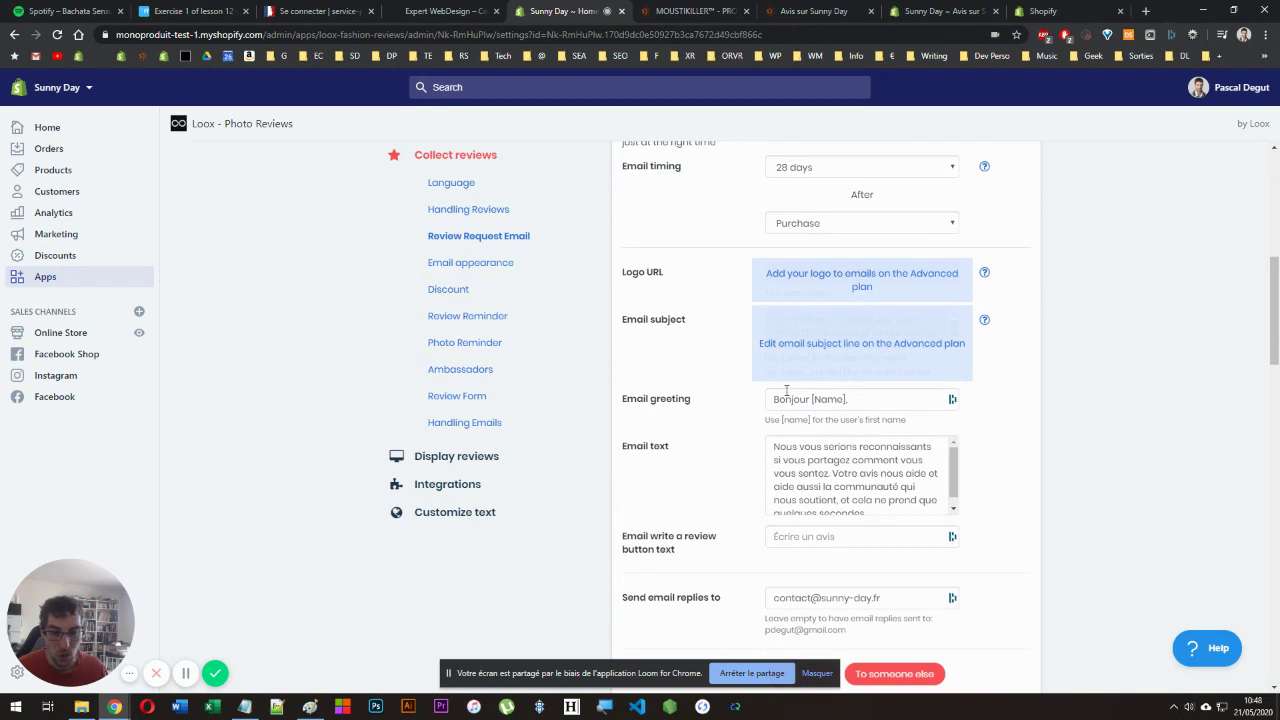
pyautogui.click(868, 485)
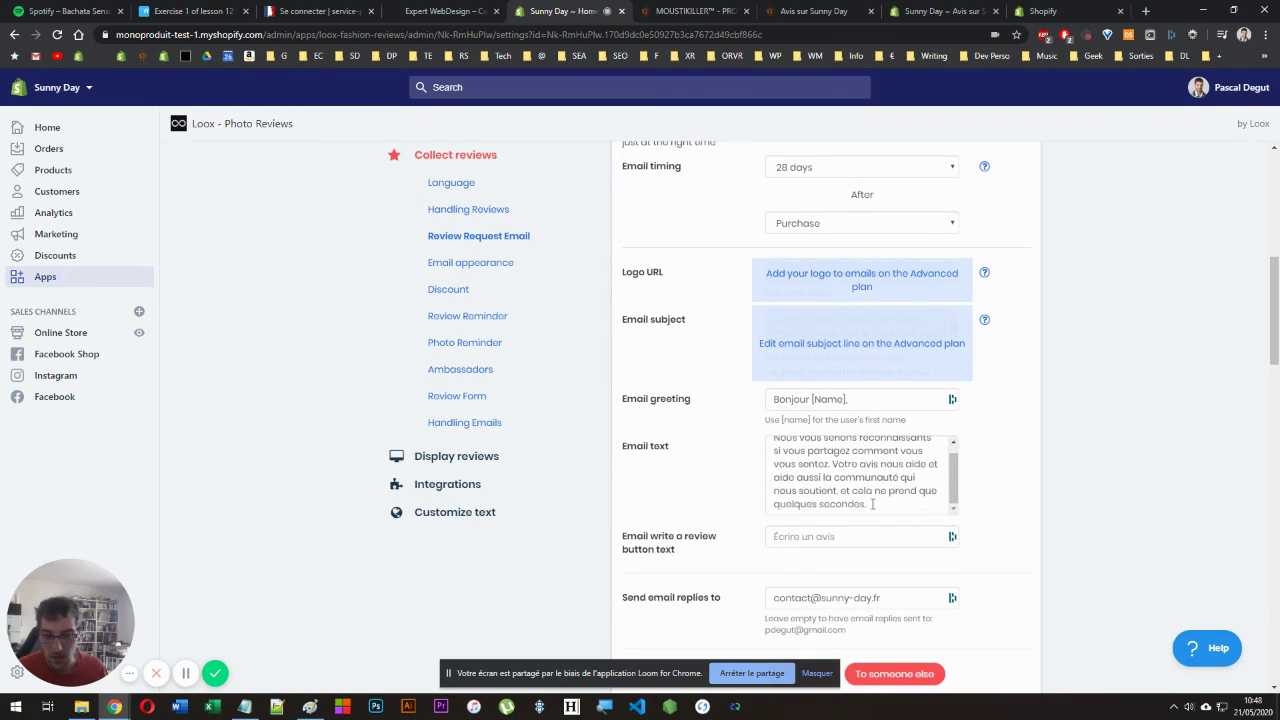
pyautogui.hotkey('ctrl', 'a')
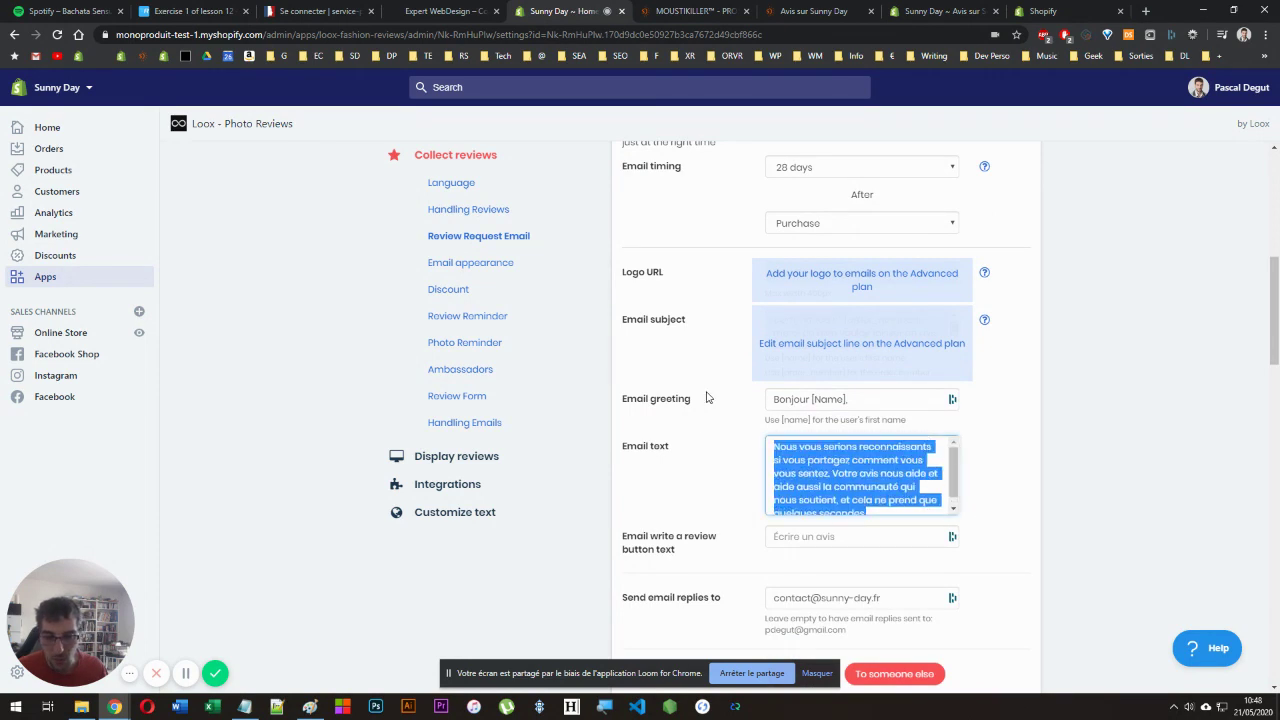
pyautogui.click(856, 399)
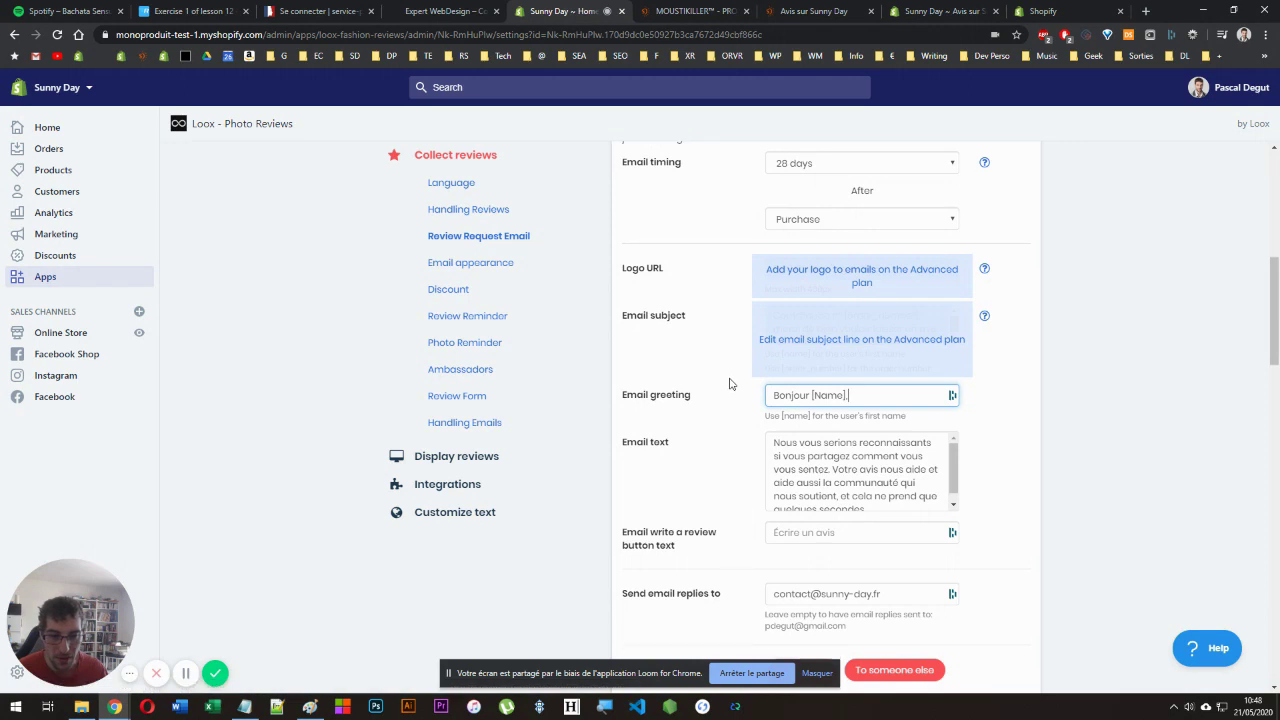
pyautogui.scroll(-2, 886, 371)
pyautogui.click(895, 404)
pyautogui.hotkey('ctrl', 'a')
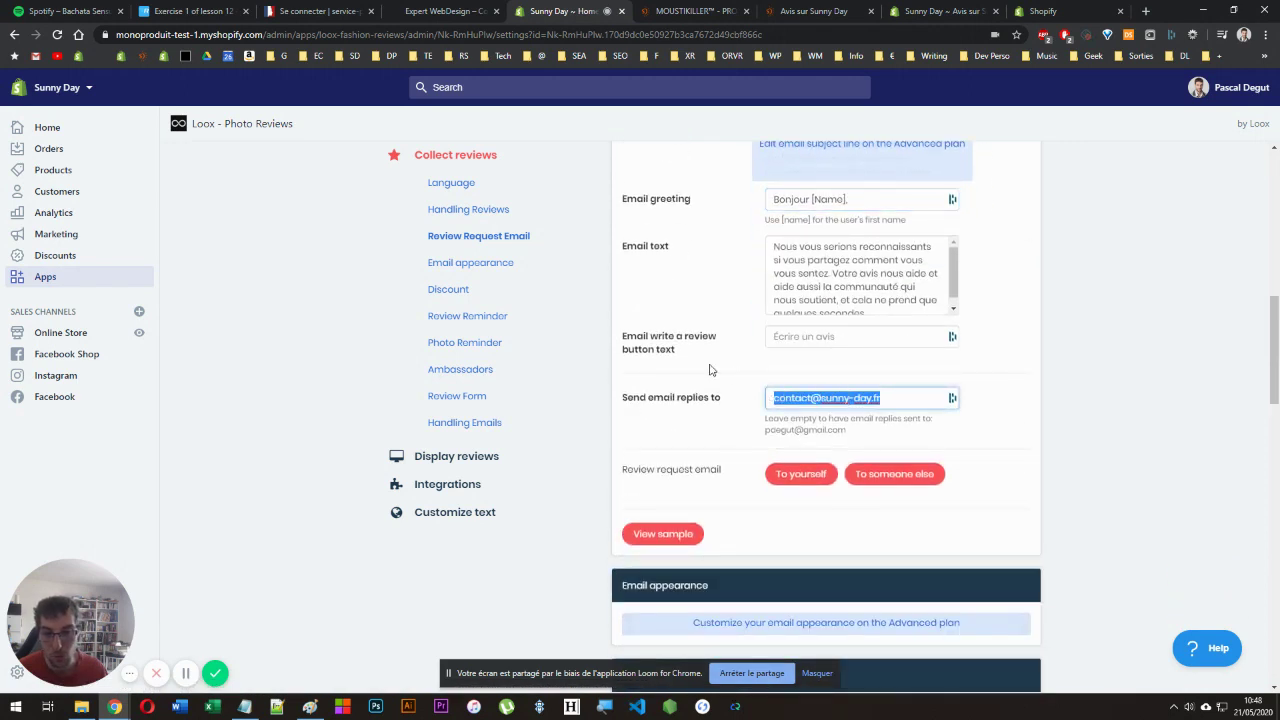
# - Examine the photo review discount's type and the choices for which reviews it is offered on
pyautogui.scroll(-3, 710, 370)
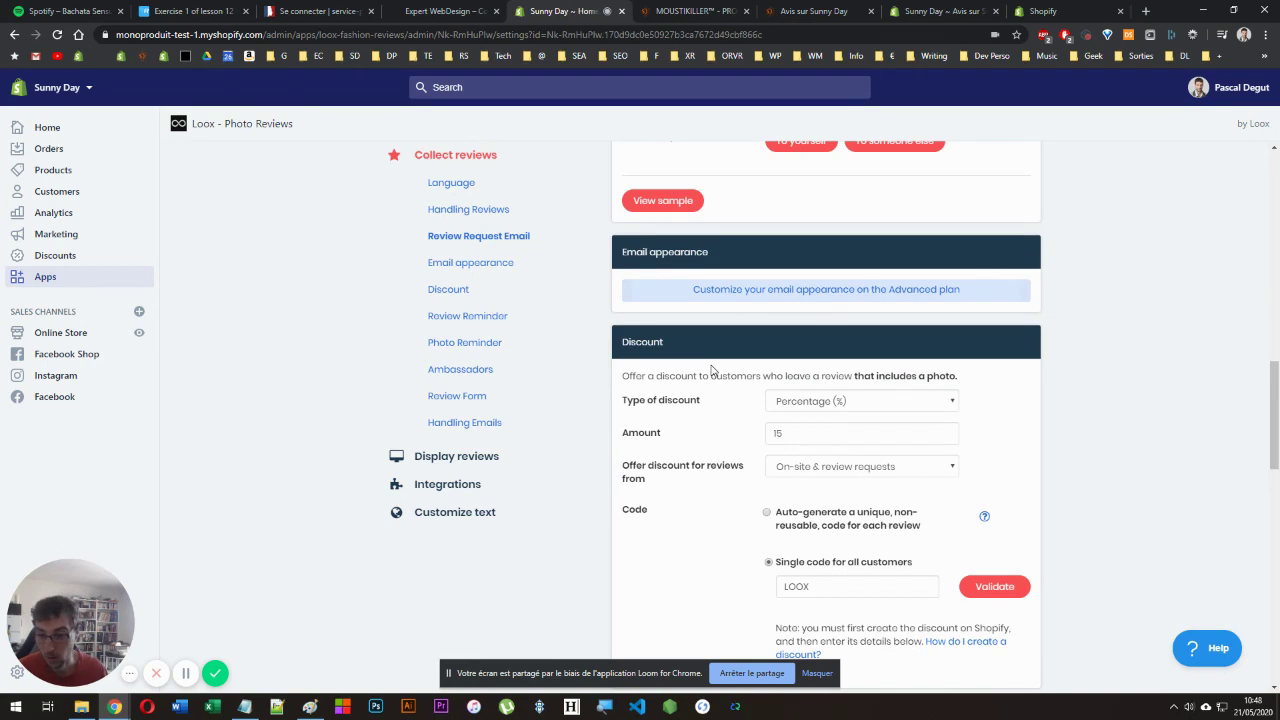
pyautogui.scroll(3, 711, 370)
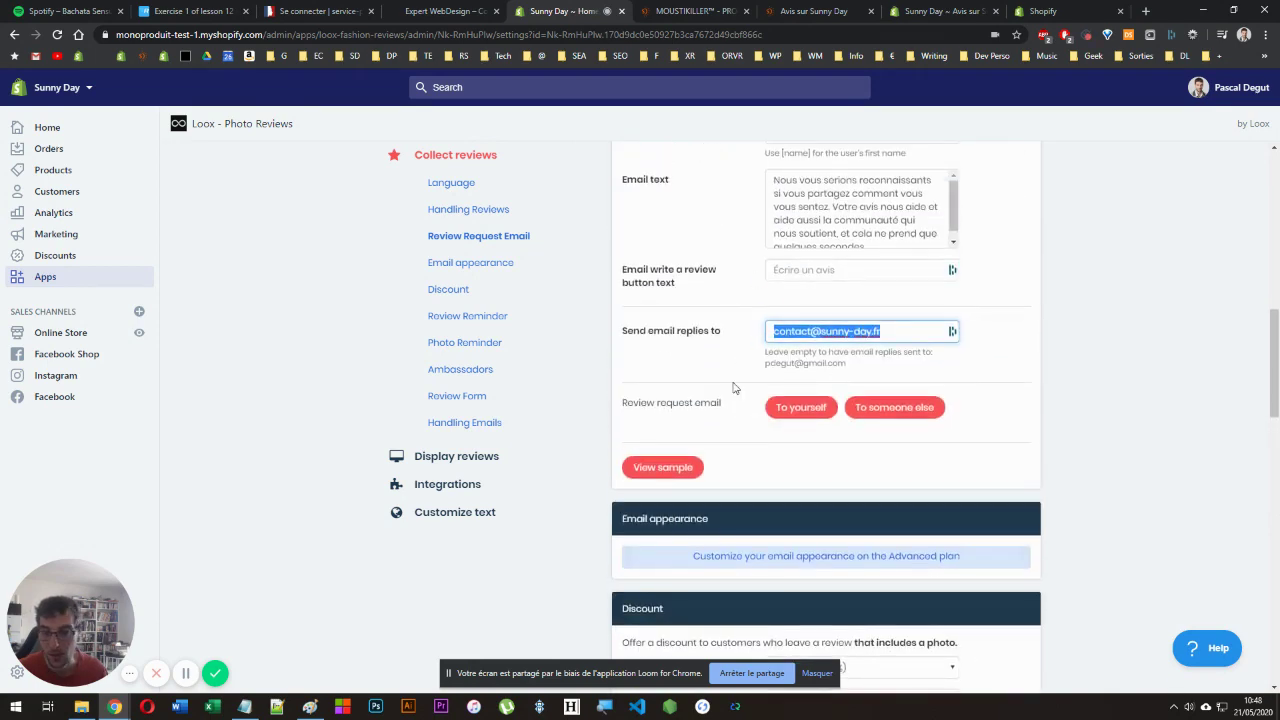
pyautogui.scroll(-3, 733, 387)
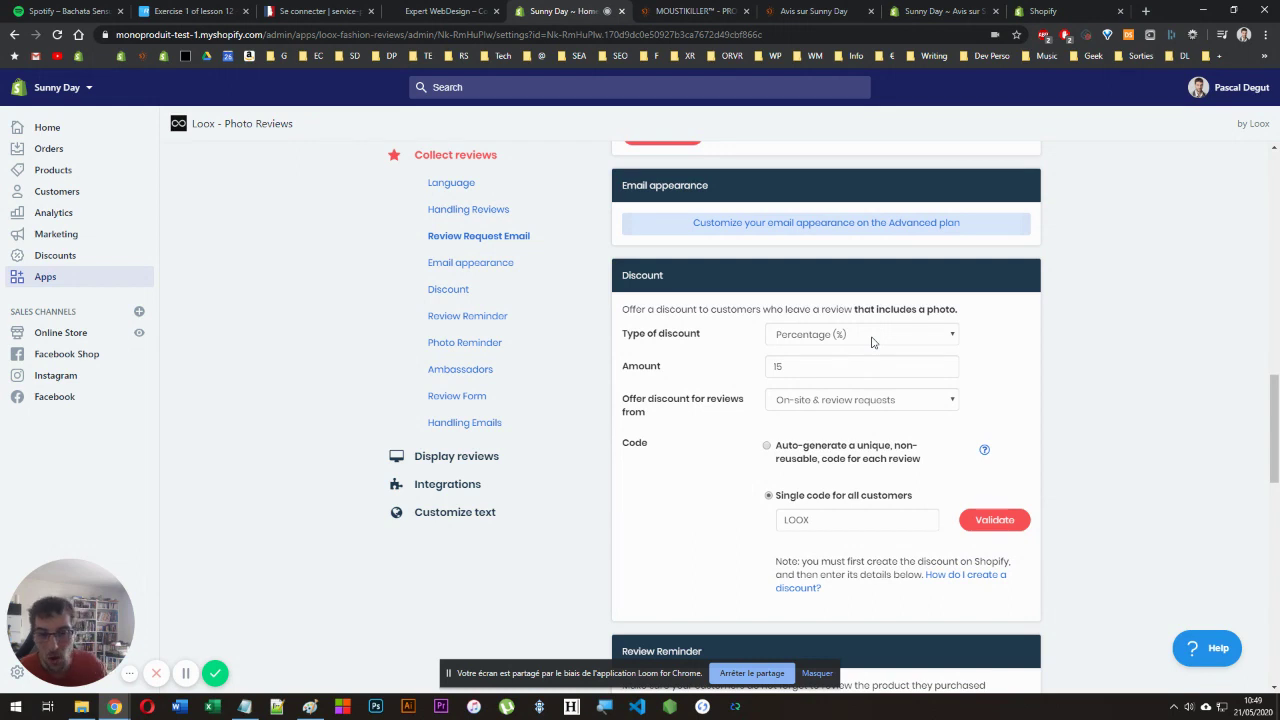
pyautogui.click(871, 342)
pyautogui.click(871, 342)
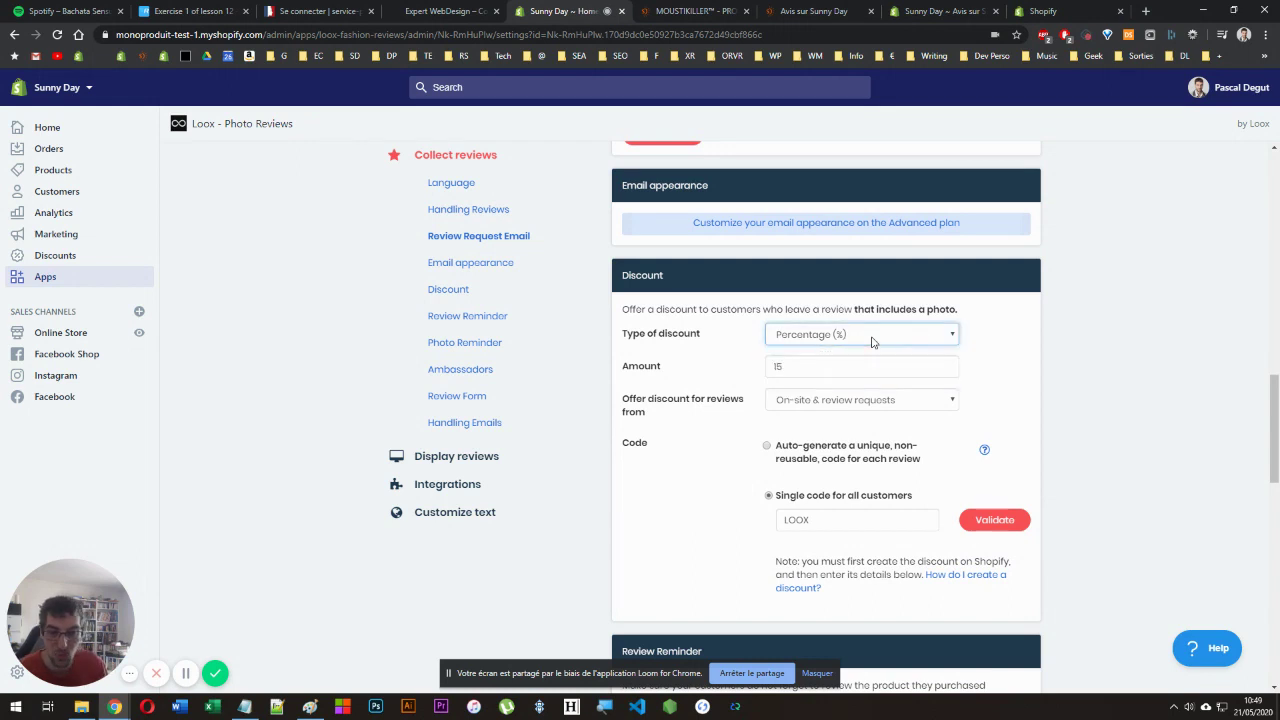
pyautogui.click(783, 402)
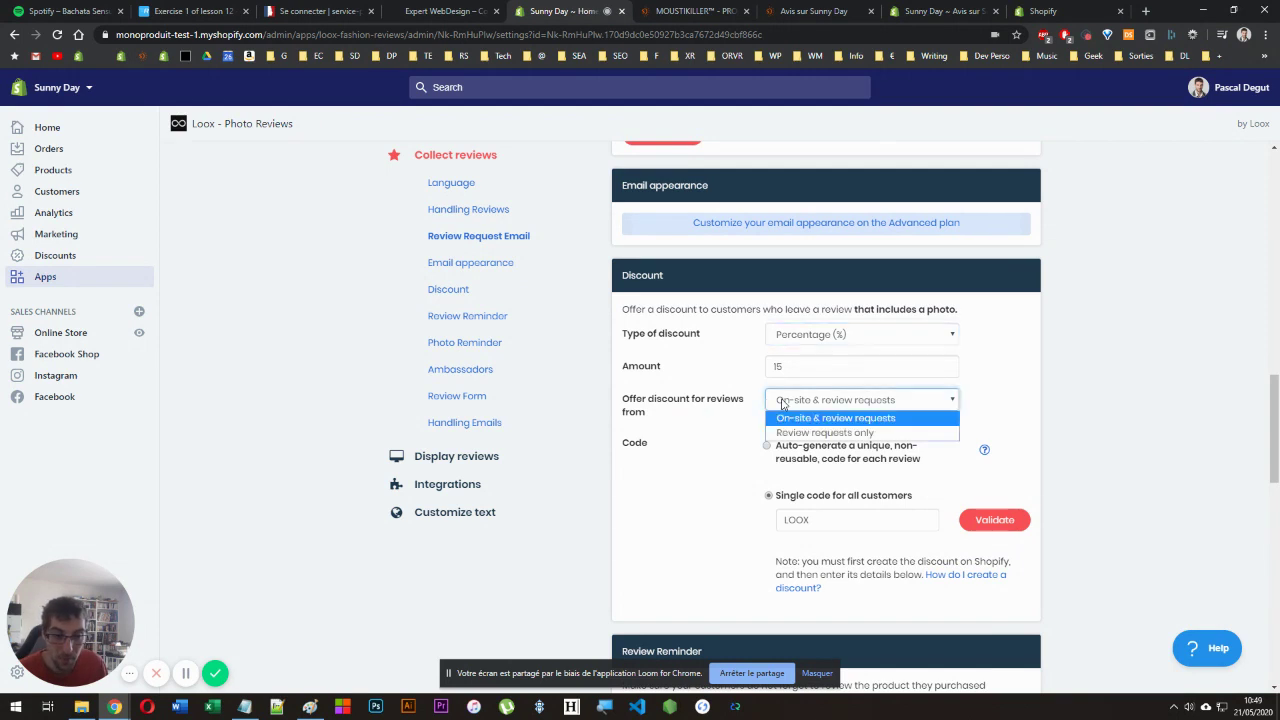
pyautogui.click(779, 403)
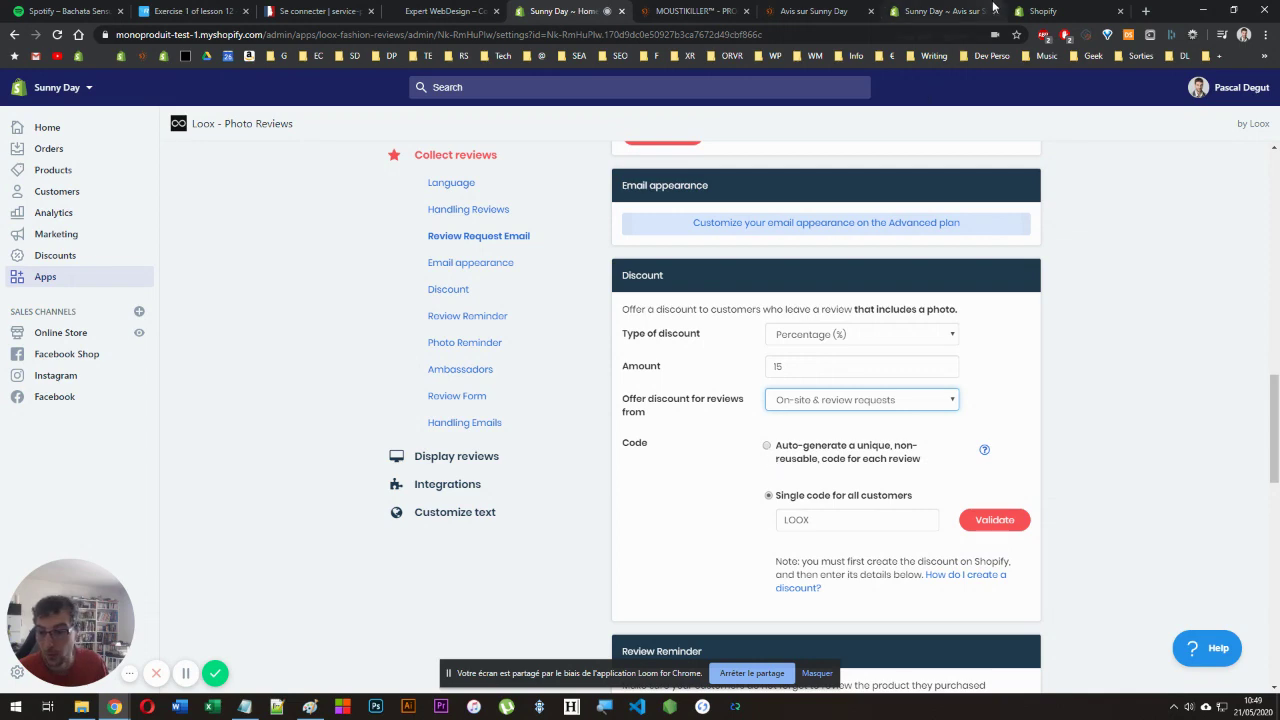
# - Find the LOOX code in the store's list of discount codes and open its details
pyautogui.click(1030, 8)
pyautogui.scroll(10, 474, 431)
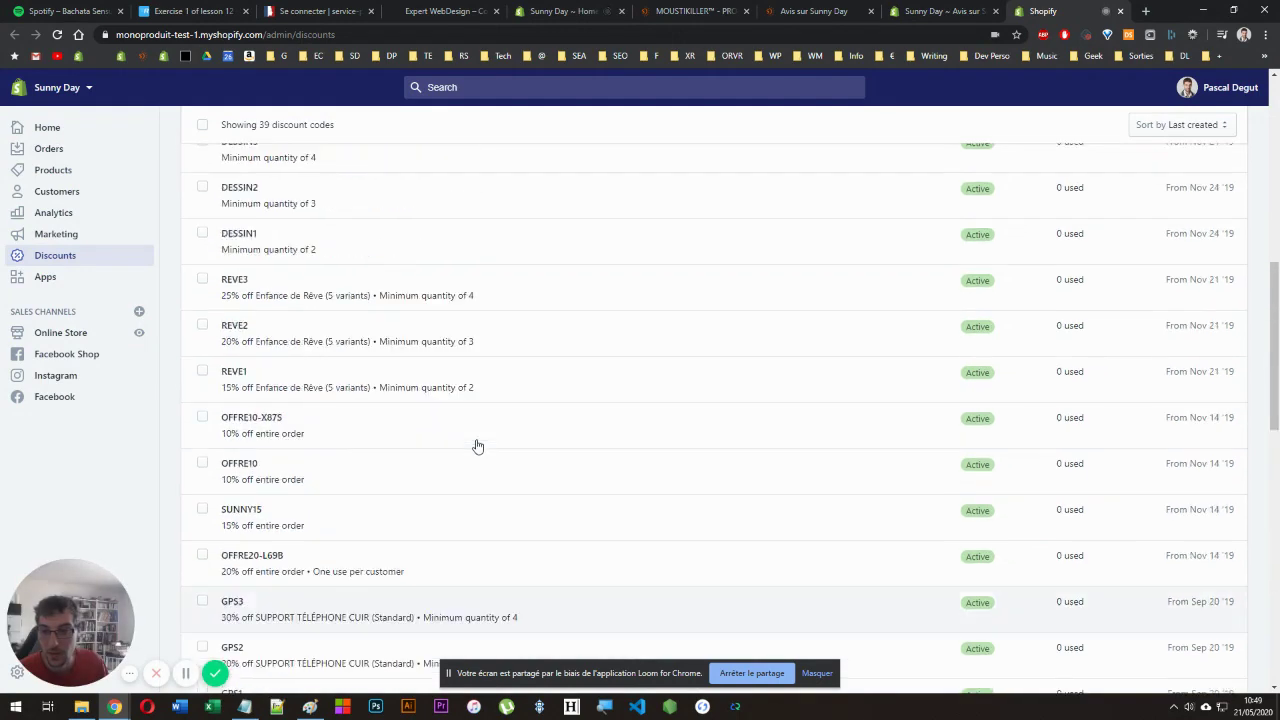
pyautogui.scroll(-20, 477, 446)
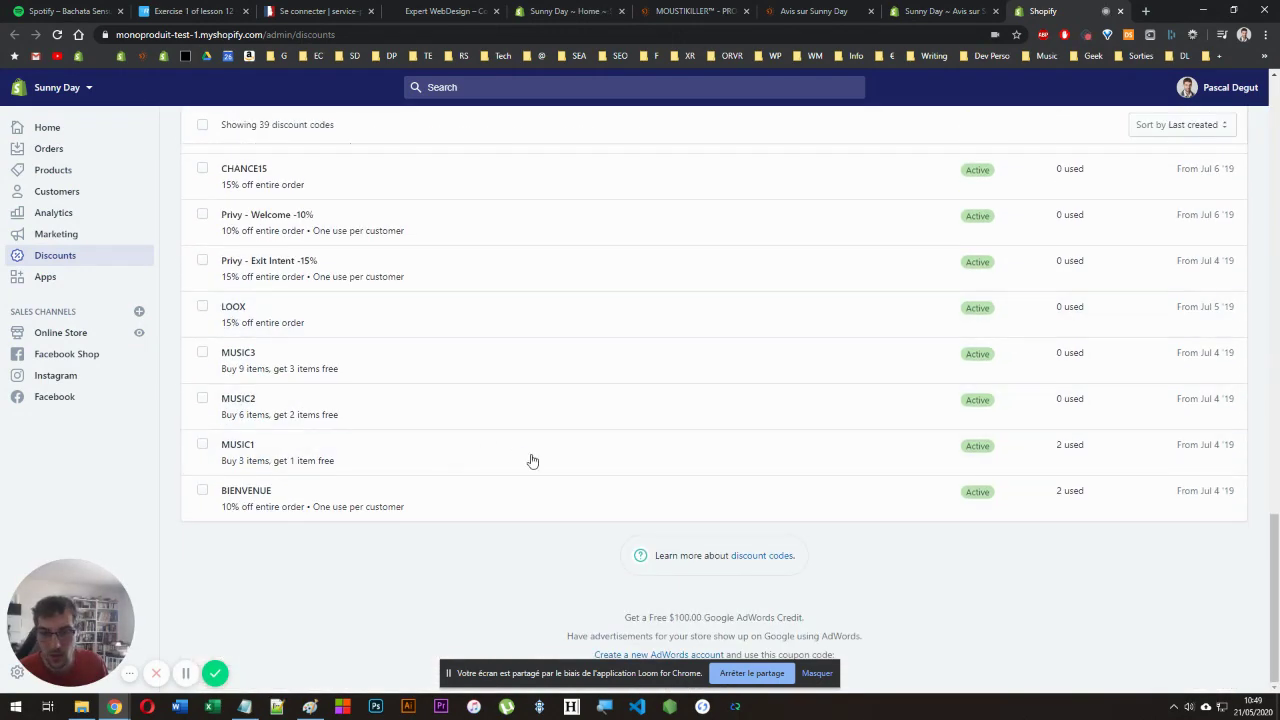
pyautogui.scroll(5, 517, 441)
pyautogui.scroll(-5, 517, 440)
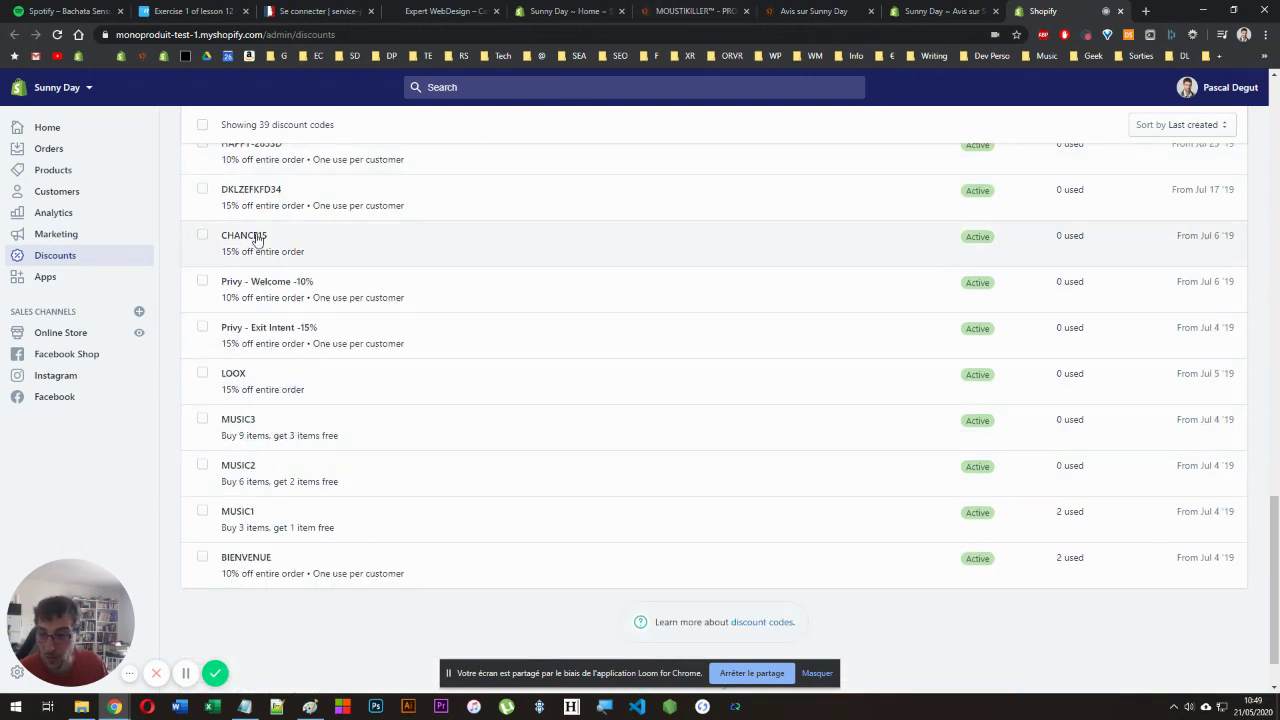
pyautogui.click(230, 390)
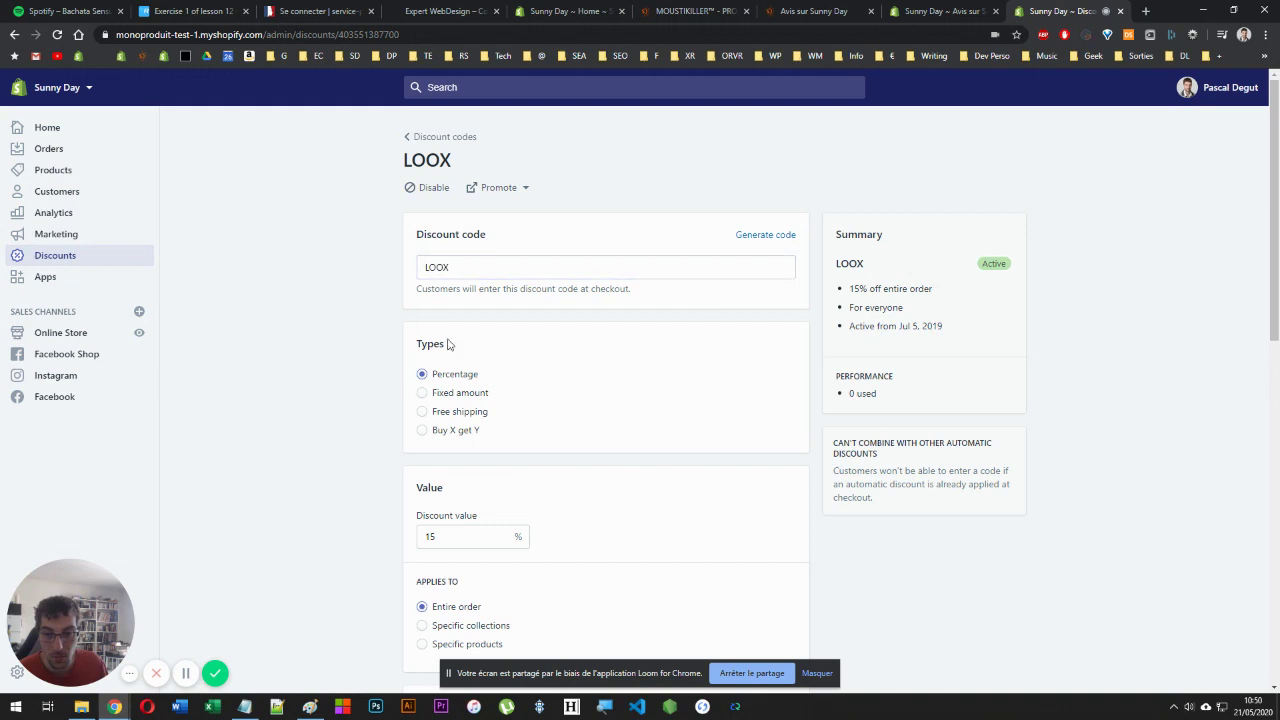
# - Examine the LOOX discount's value, minimum requirements, customer eligibility, usage limits and active dates
pyautogui.scroll(-2, 449, 360)
pyautogui.click(424, 408)
pyautogui.scroll(-6, 323, 446)
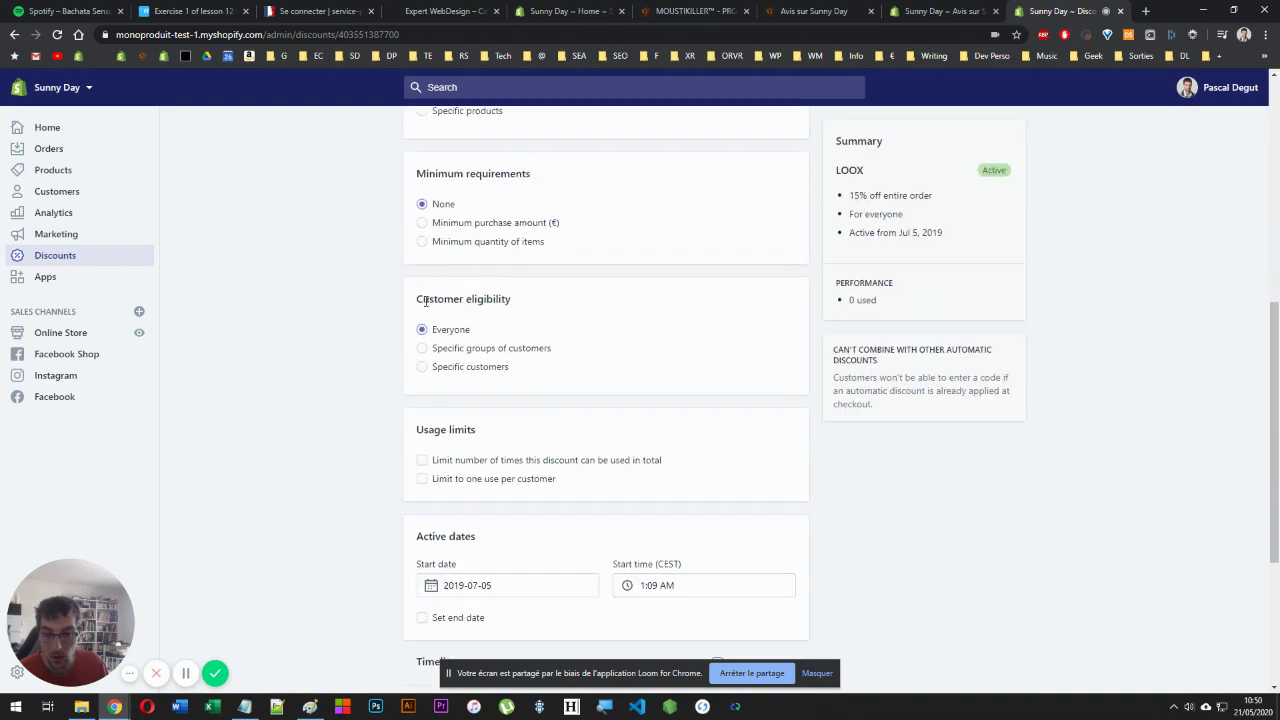
pyautogui.scroll(2, 443, 260)
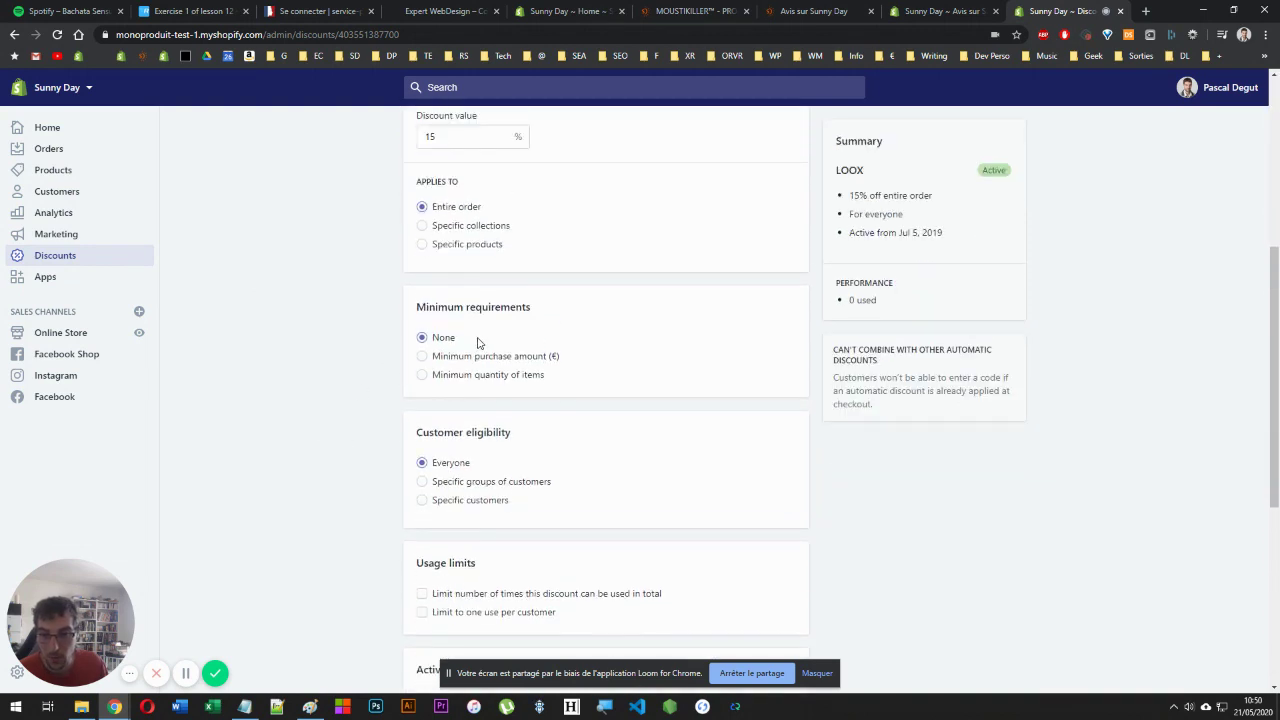
pyautogui.scroll(-5, 343, 410)
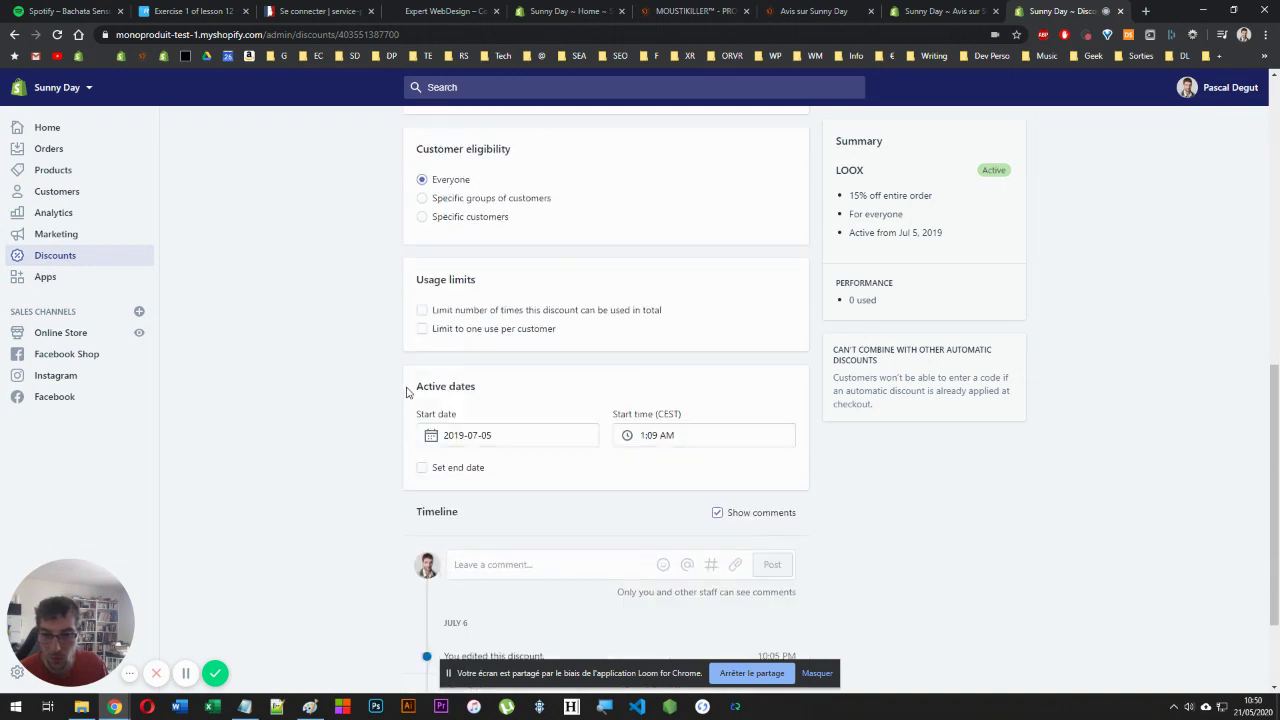
# - Return to the Loox review settings and read the note about creating the discount code in Shopify
pyautogui.scroll(10, 407, 387)
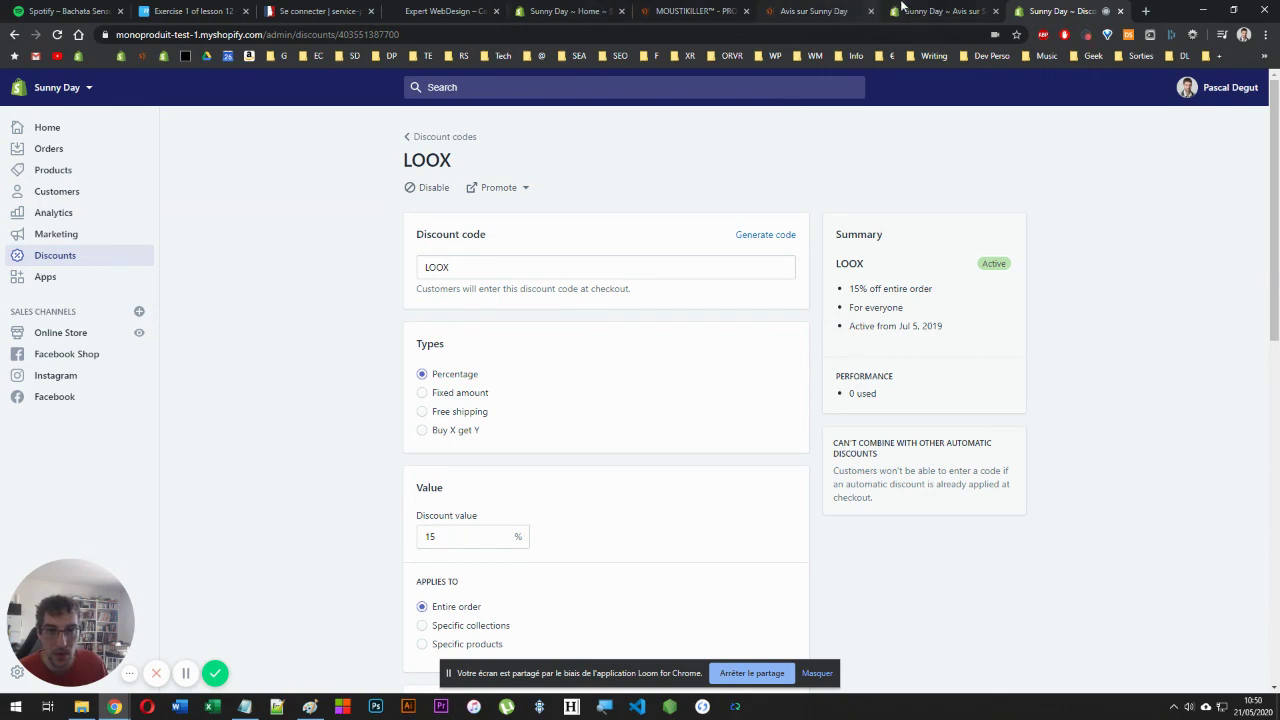
pyautogui.click(480, 11)
pyautogui.click(576, 7)
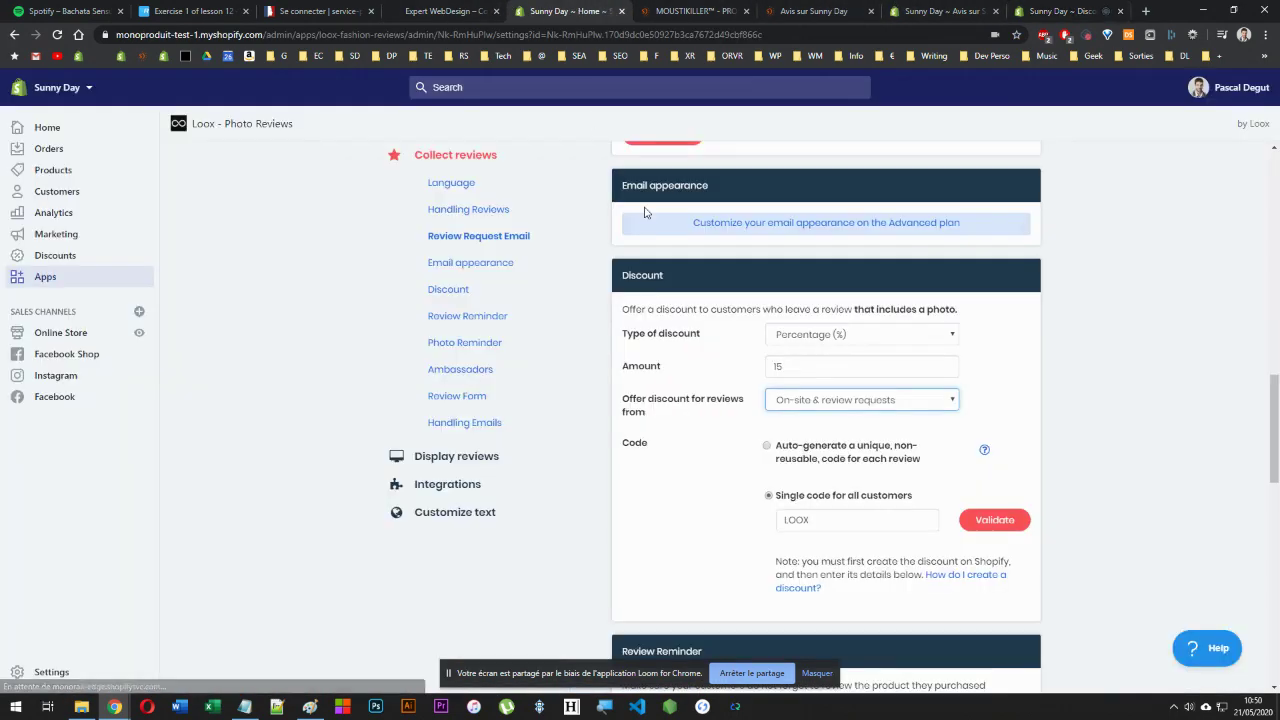
pyautogui.scroll(-2, 777, 529)
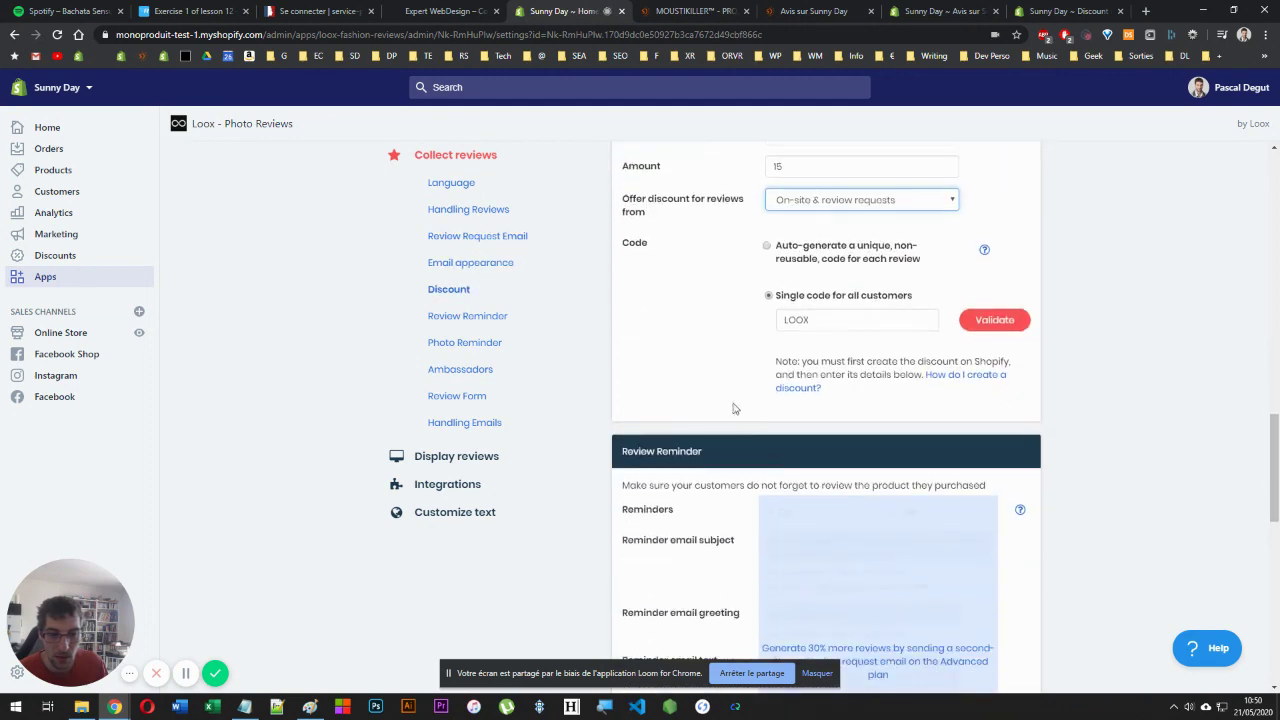
pyautogui.moveTo(775, 362); pyautogui.dragTo(864, 407)
pyautogui.click(883, 410)
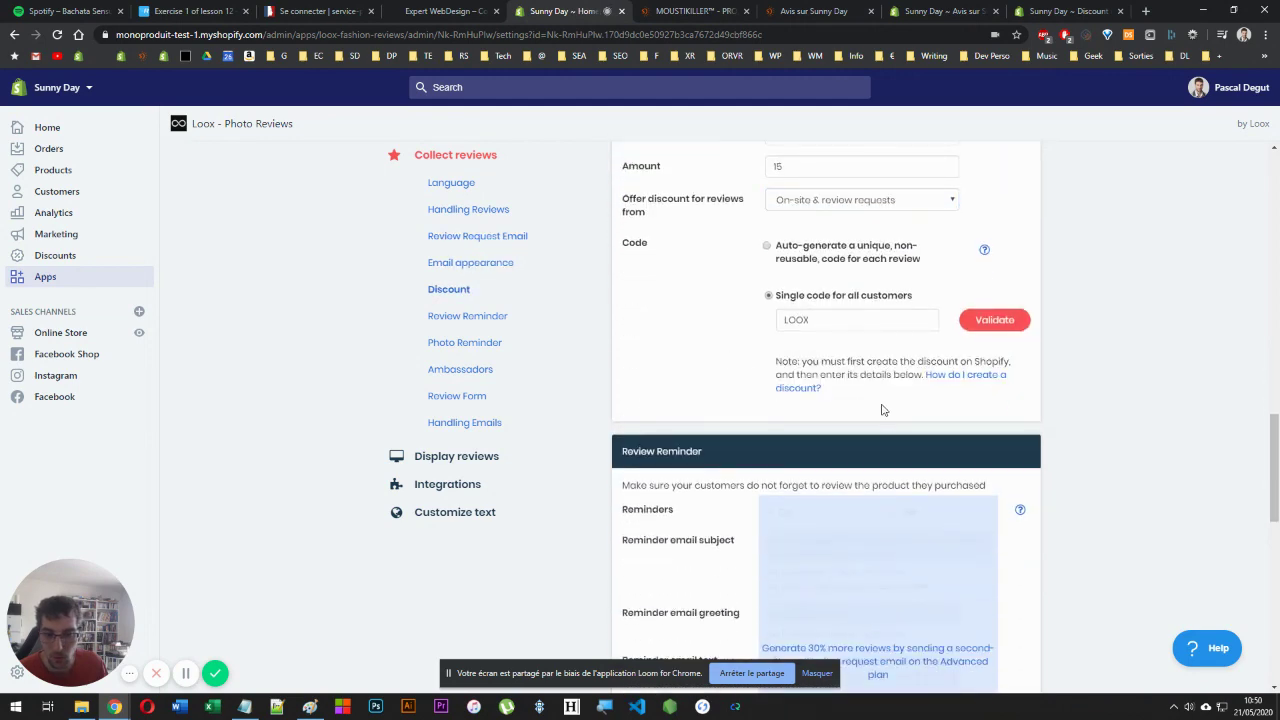
# - Examine the review reminder, photo reminder, ambassadors, review form and email handling settings
pyautogui.scroll(-7, 883, 410)
pyautogui.scroll(2, 766, 394)
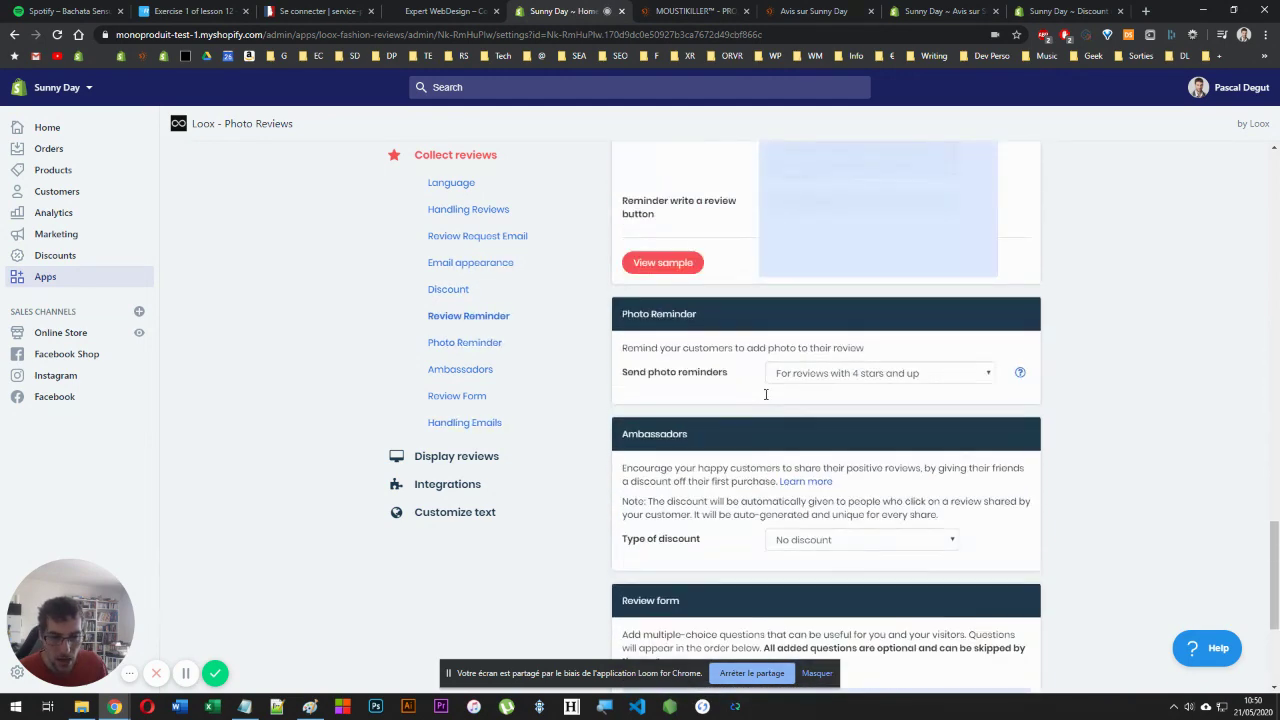
pyautogui.scroll(-3, 766, 394)
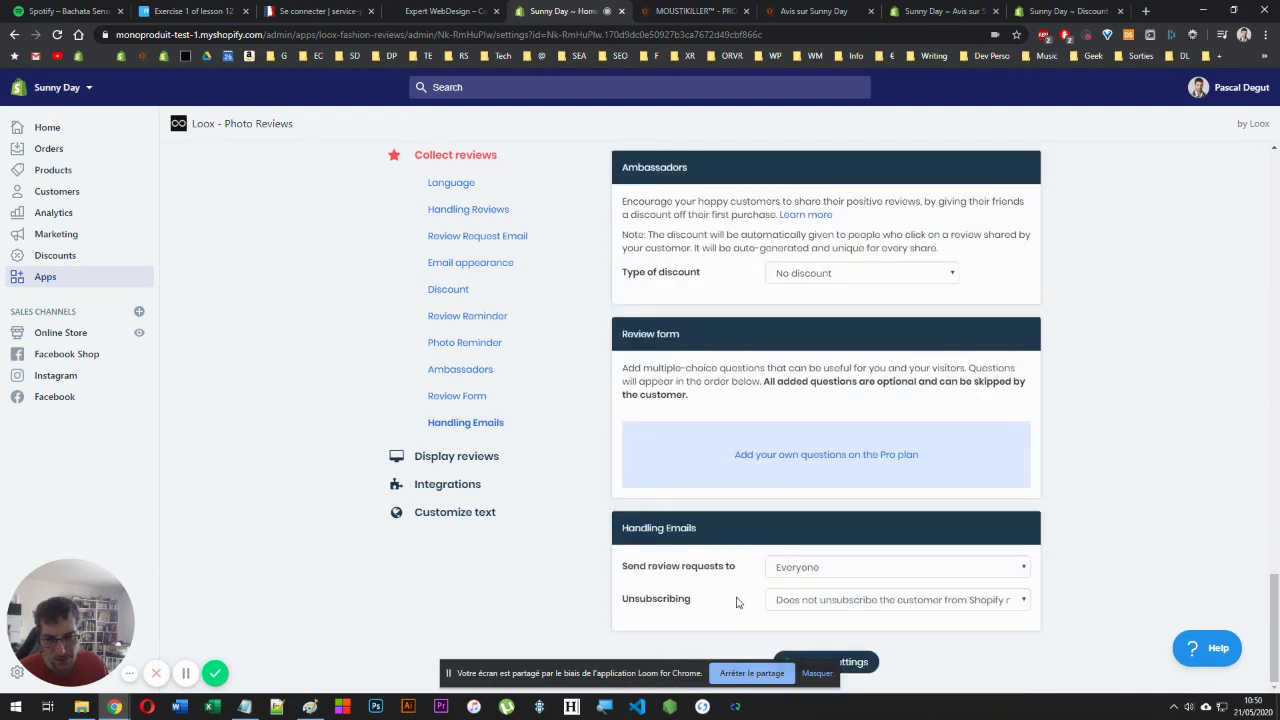
pyautogui.scroll(7, 820, 583)
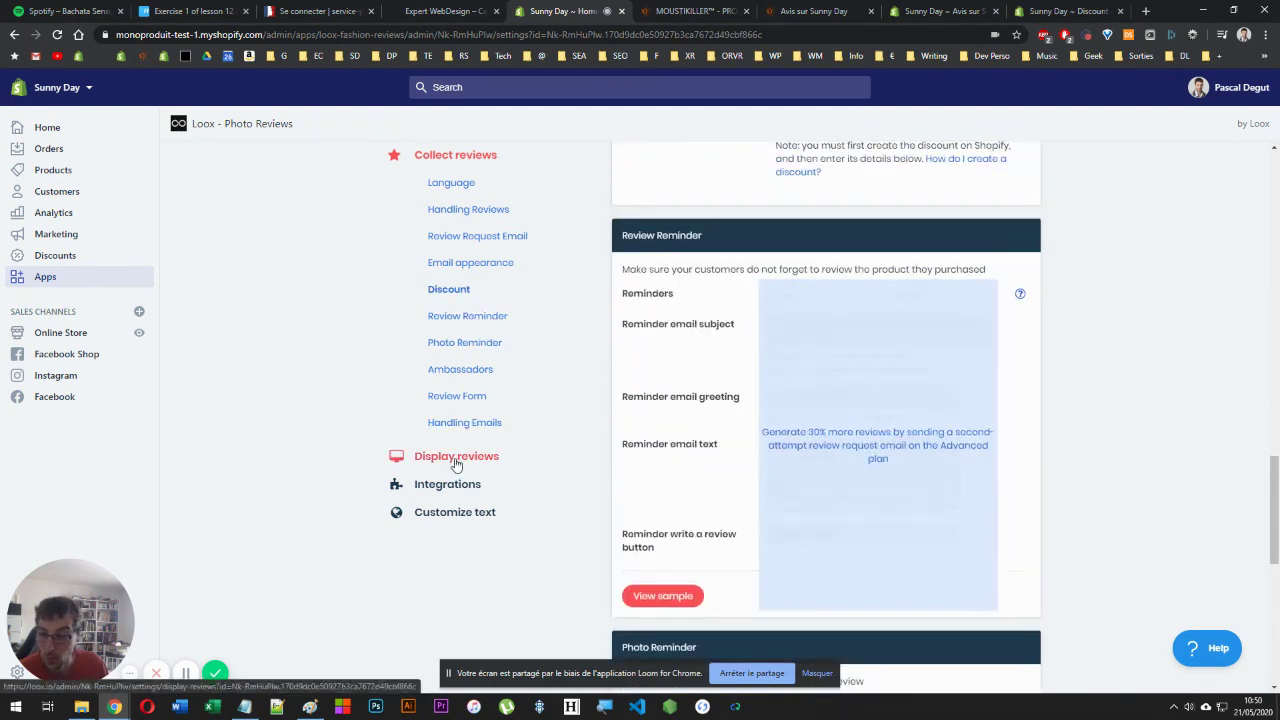
# - Open the Display reviews settings and examine the stars color, widget style and widget color options
pyautogui.click(455, 459)
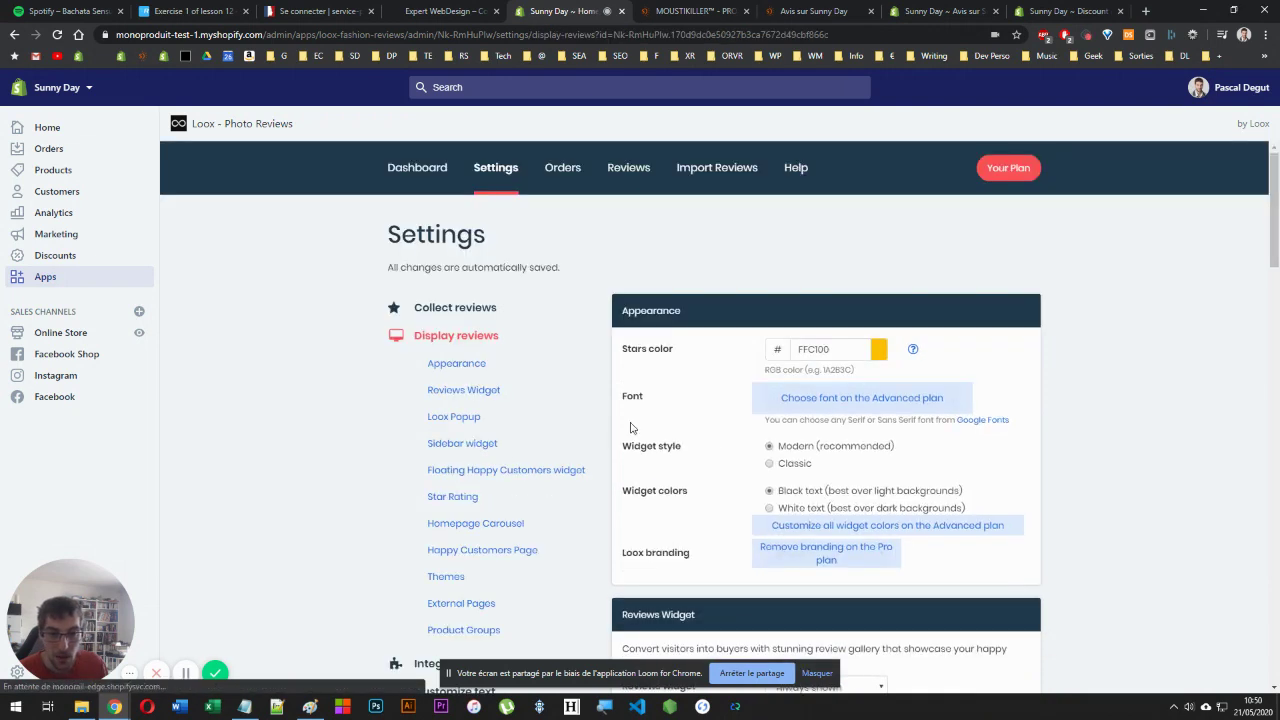
pyautogui.doubleClick(800, 350)
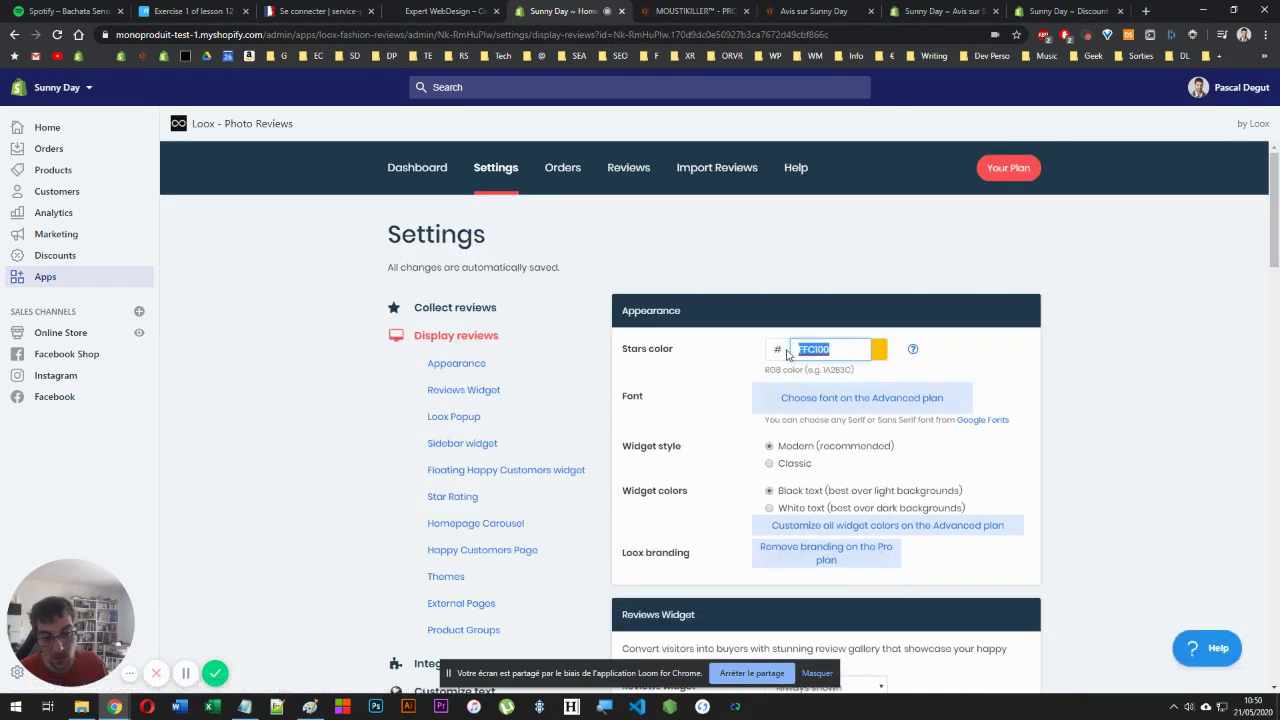
pyautogui.click(806, 262)
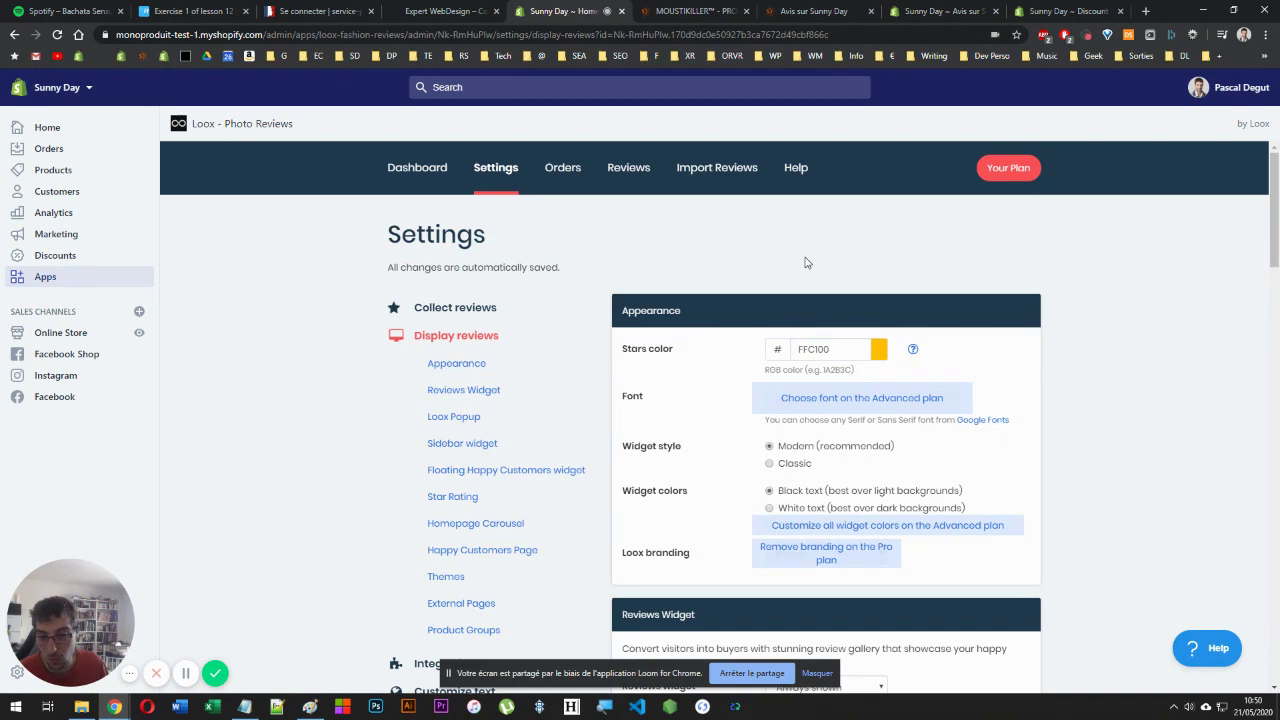
pyautogui.scroll(-2, 806, 262)
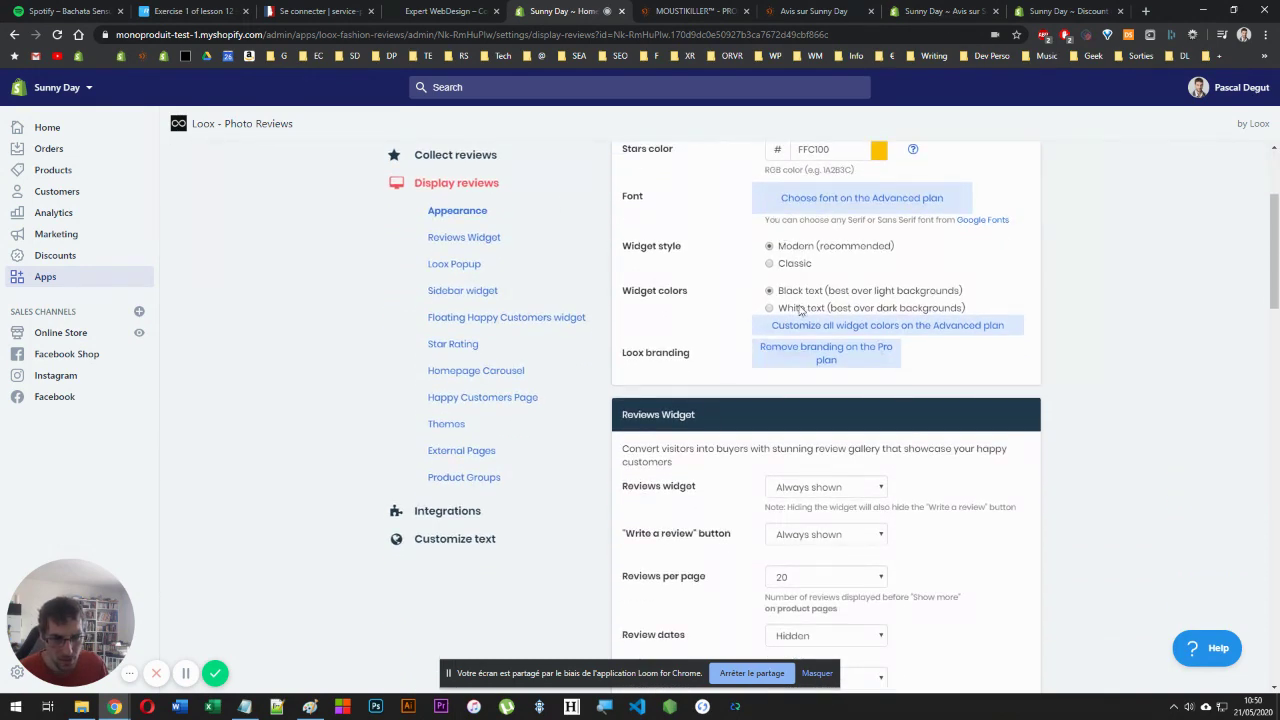
# - Examine the Reviews Widget settings, checking the Review dates option
pyautogui.scroll(-3, 738, 330)
pyautogui.scroll(1, 738, 330)
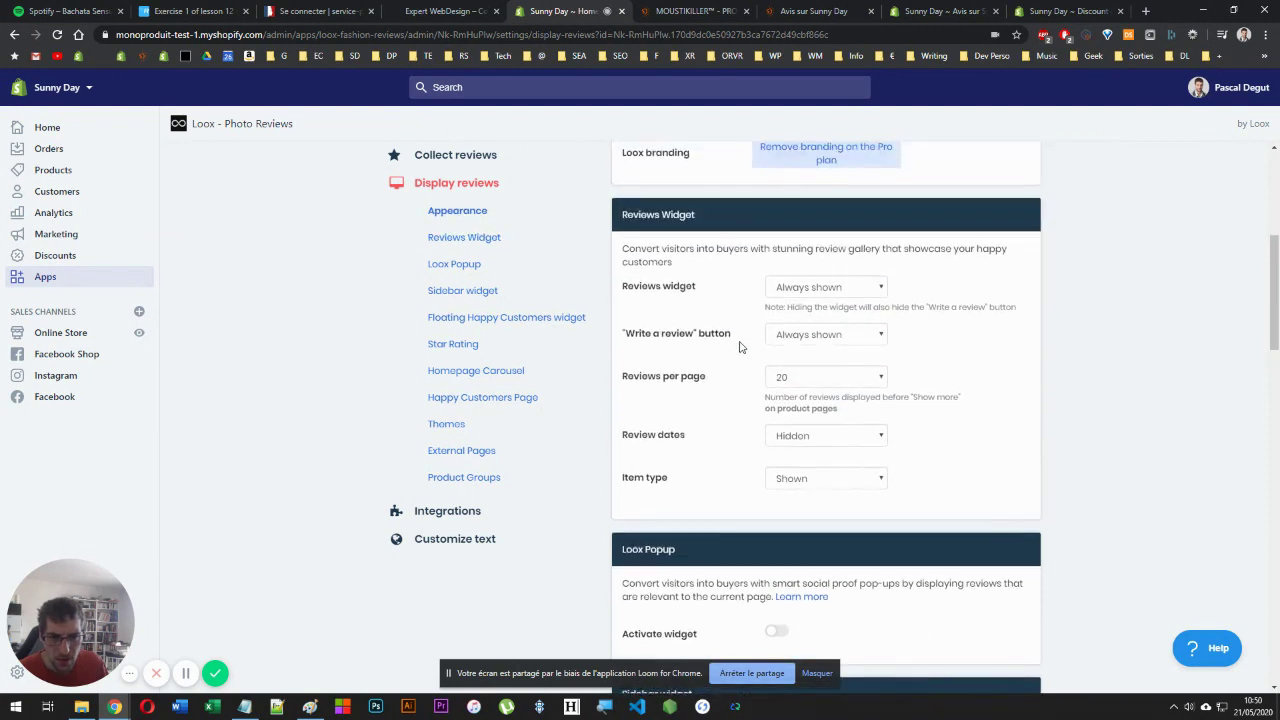
pyautogui.click(806, 440)
pyautogui.click(807, 441)
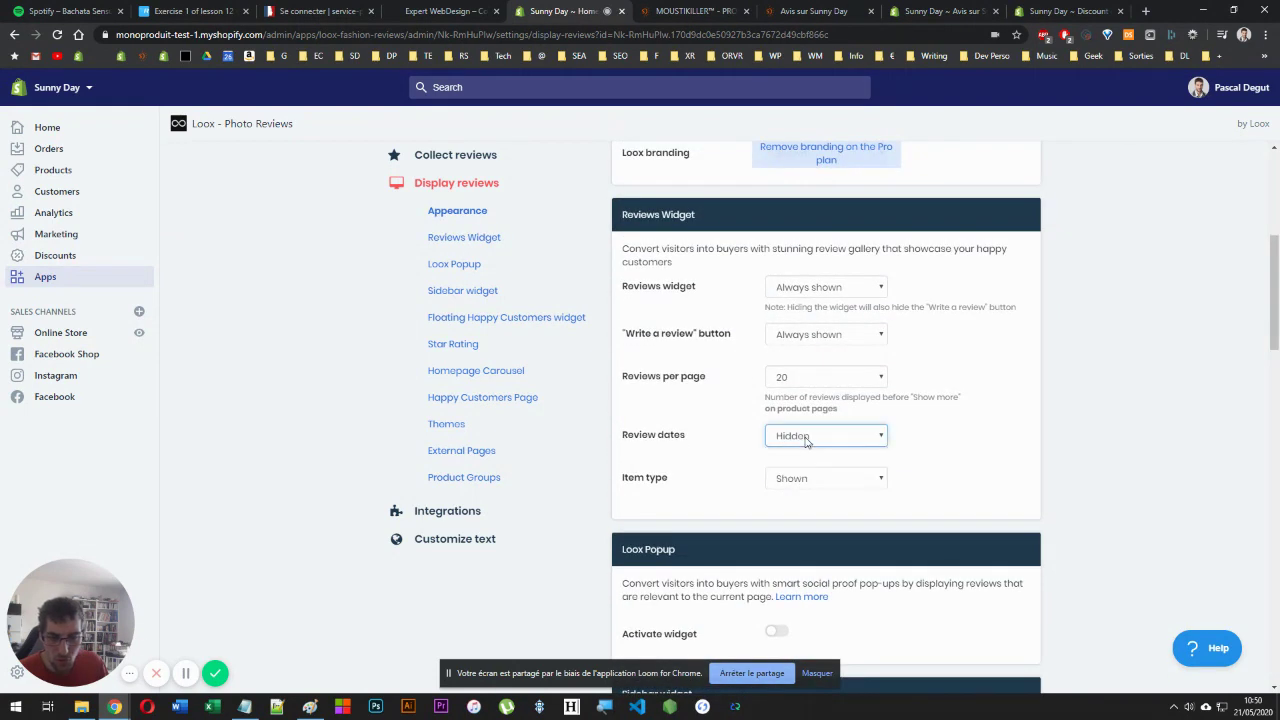
pyautogui.tripleClick(670, 443)
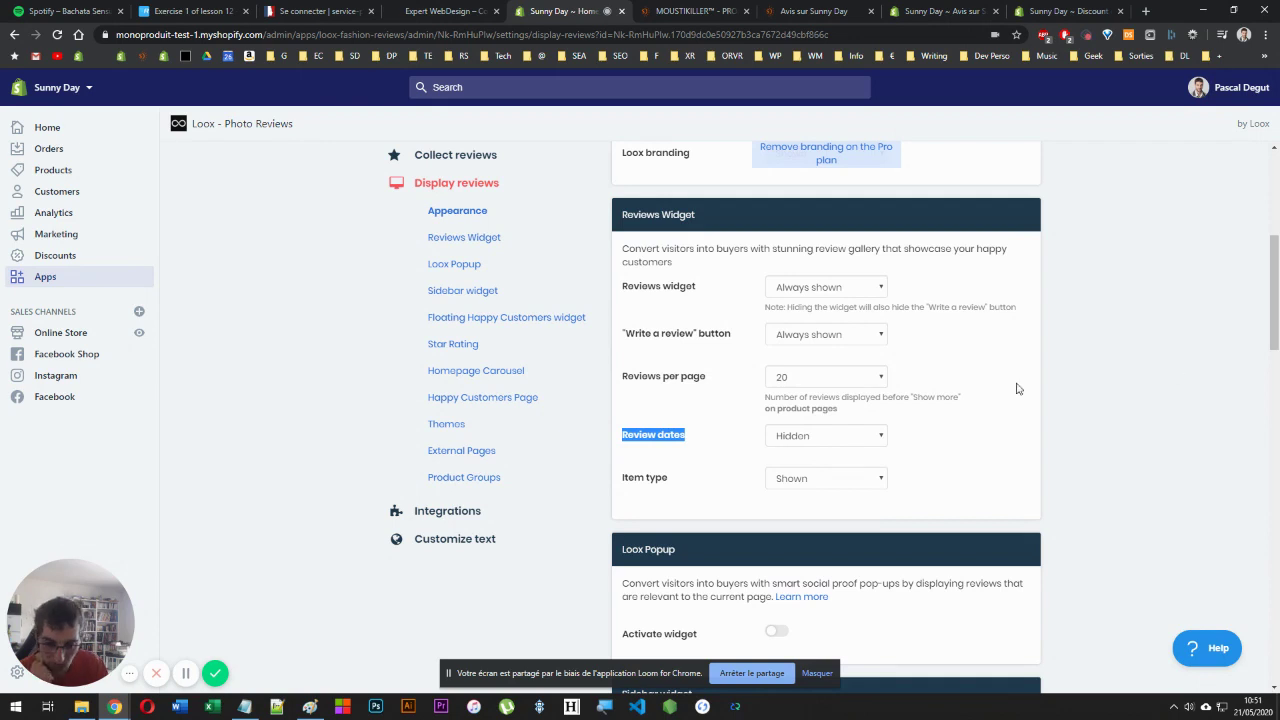
# - Switch the Loox Popup widget on and back off
pyautogui.scroll(-1, 840, 435)
pyautogui.scroll(-3, 838, 430)
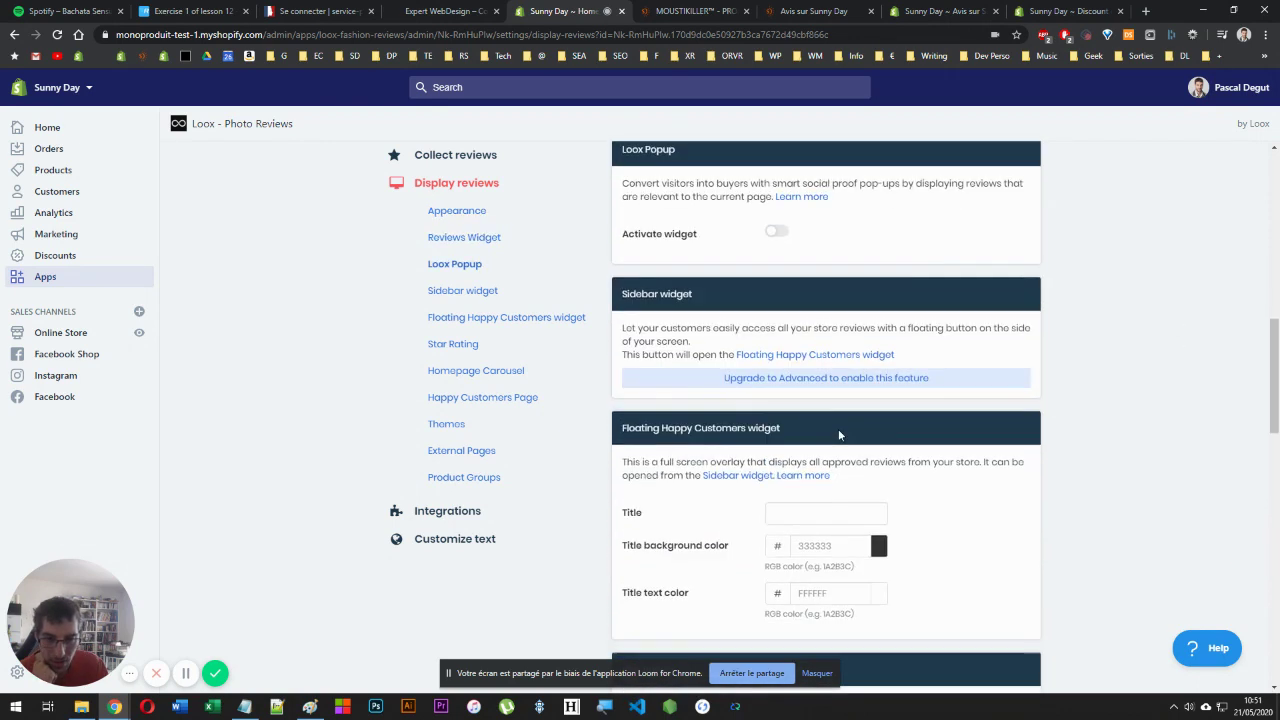
pyautogui.scroll(1, 790, 420)
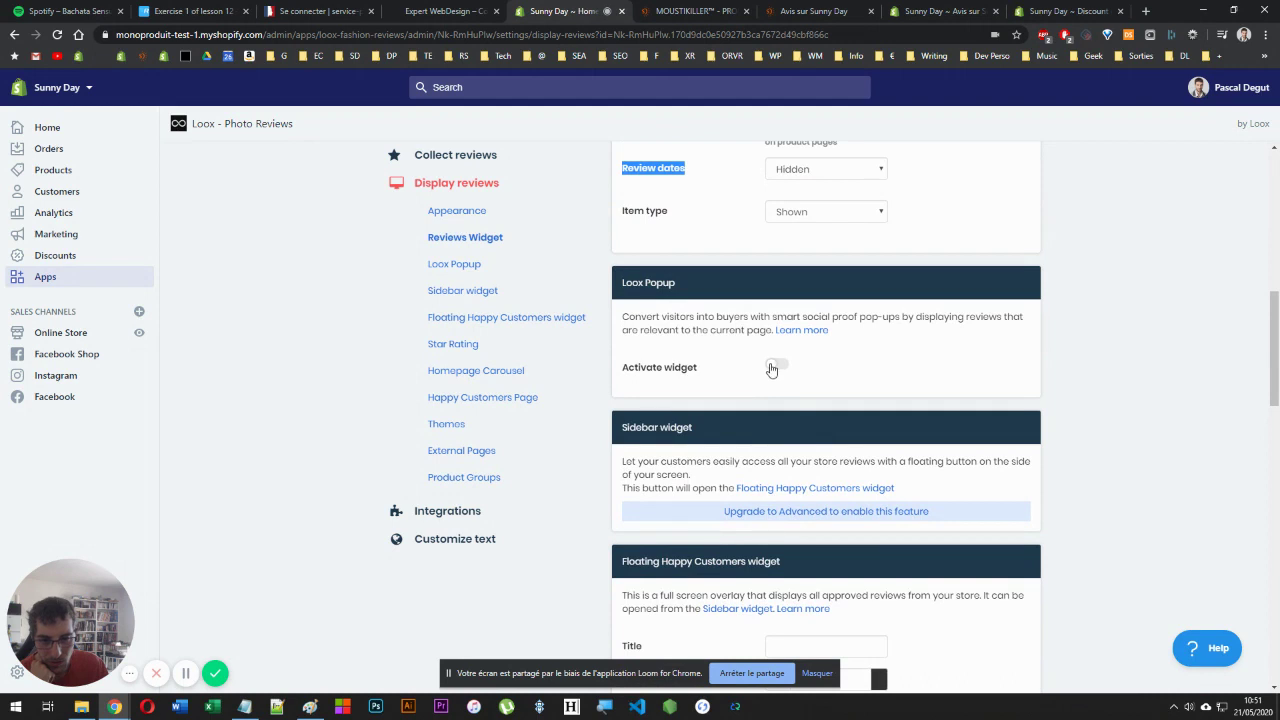
pyautogui.click(774, 366)
pyautogui.click(771, 368)
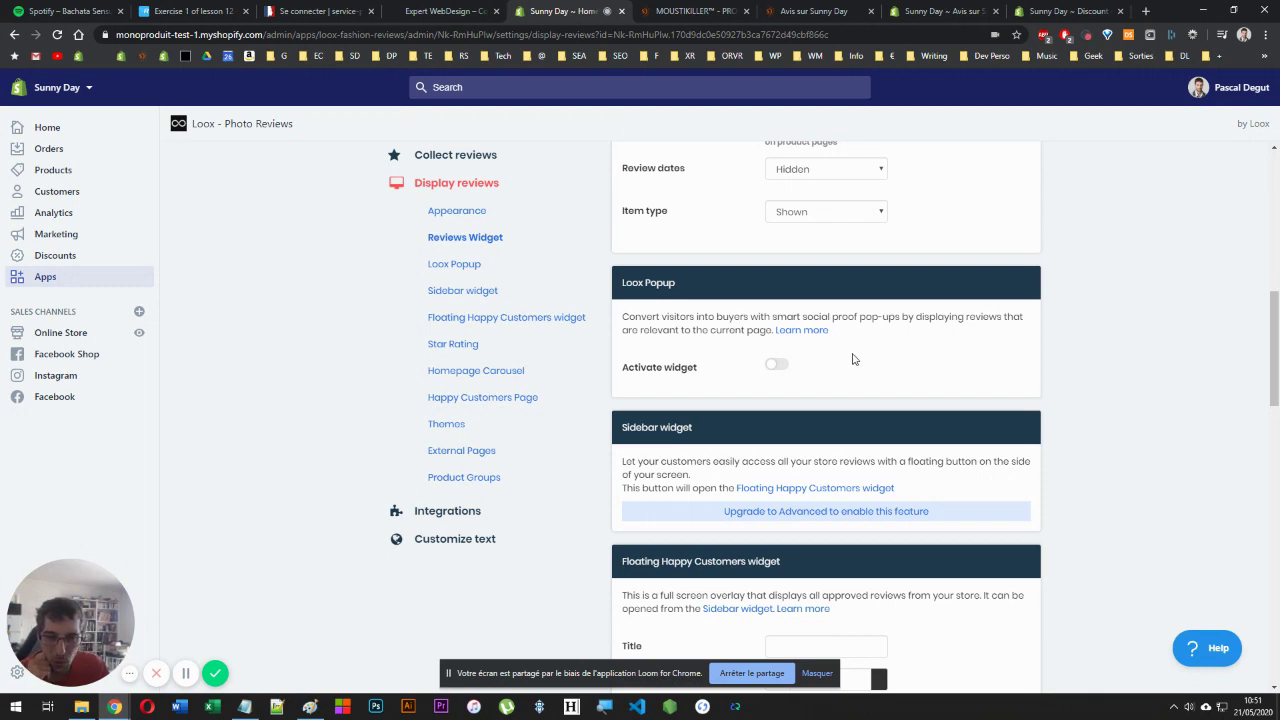
# - Read the description of what the Loox Popup widget does
pyautogui.scroll(-2, 852, 355)
pyautogui.scroll(2, 852, 355)
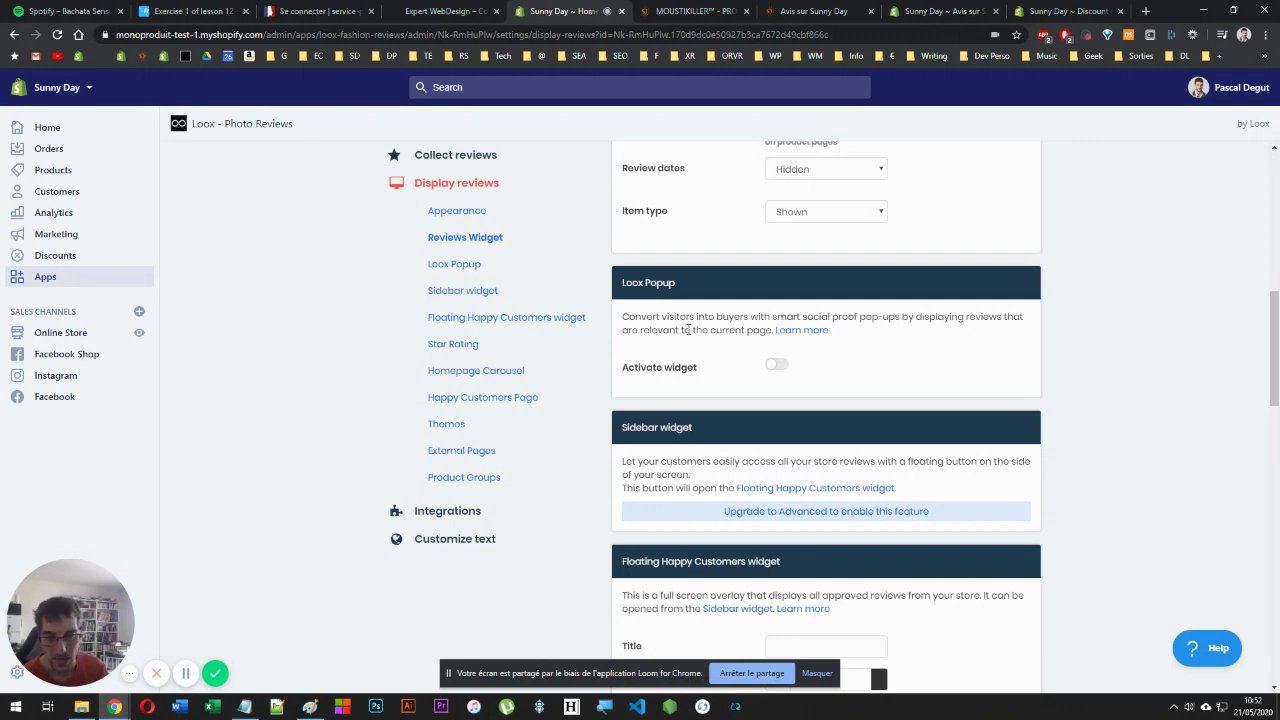
pyautogui.moveTo(640, 282); pyautogui.dragTo(874, 376)
pyautogui.click(874, 376)
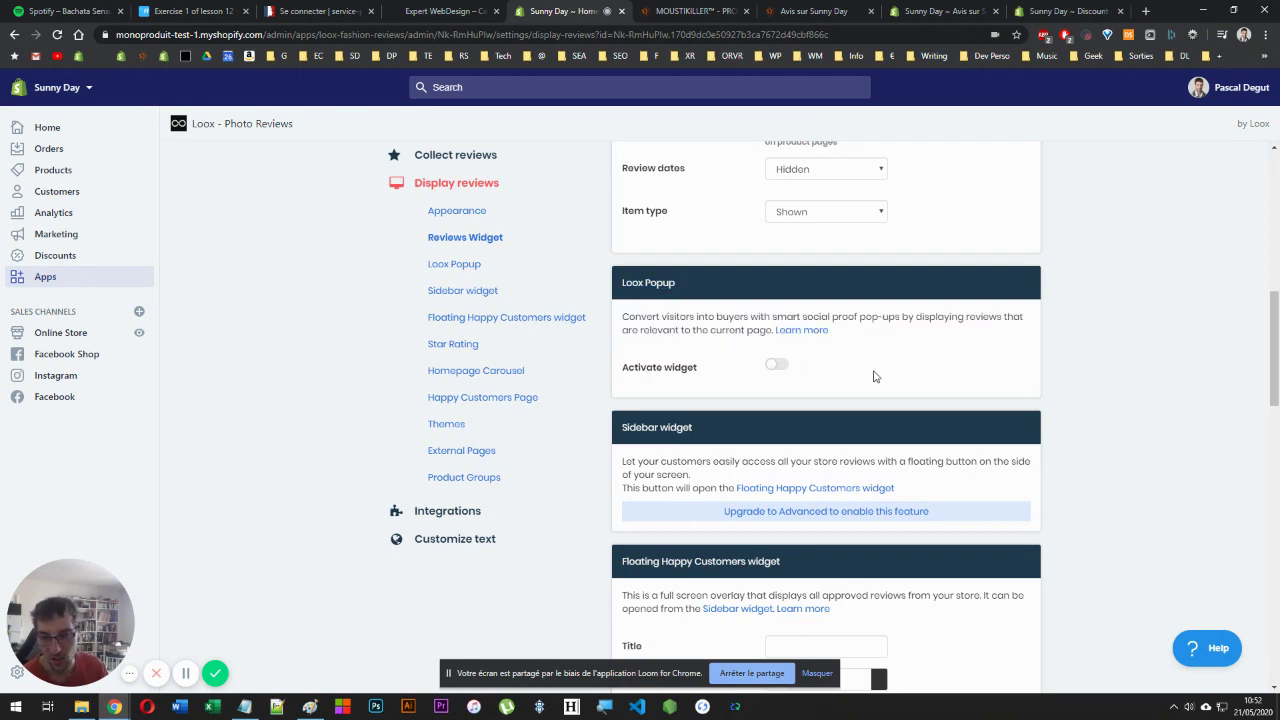
# - Examine the Sidebar and Floating Happy Customers widget settings and highlight the code snippet in the Star Rating instructions
pyautogui.scroll(-3, 874, 376)
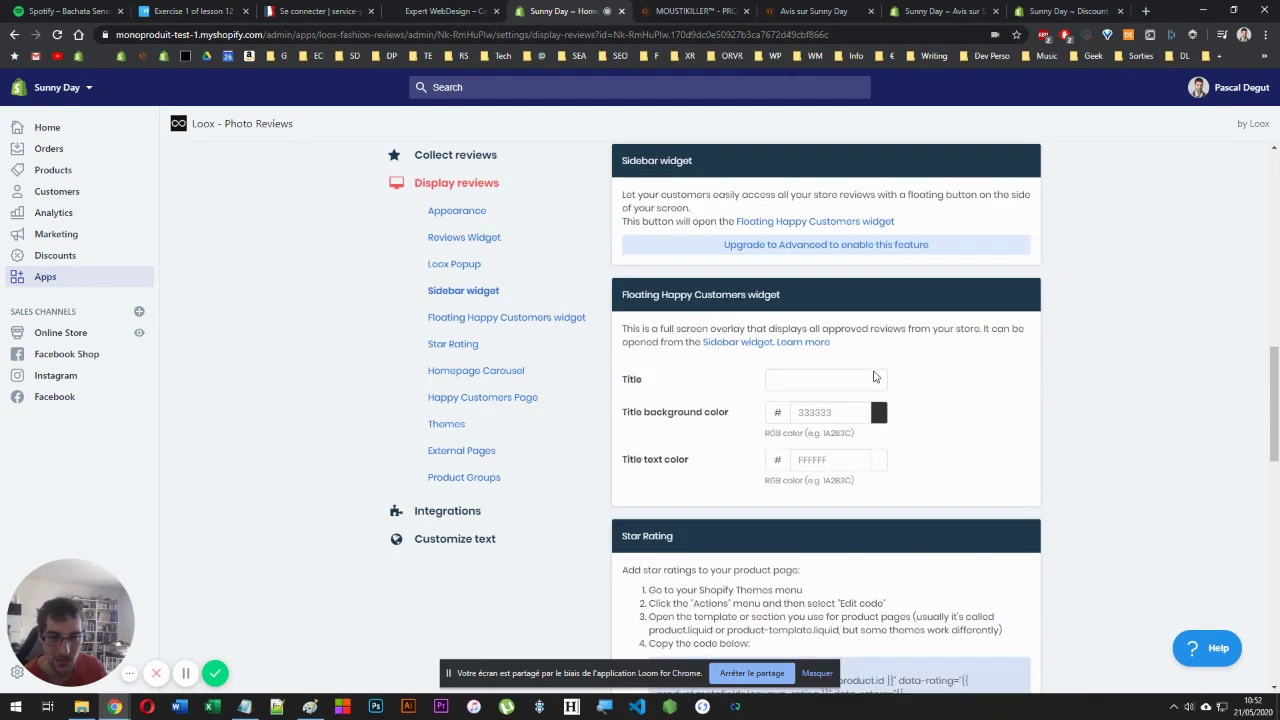
pyautogui.scroll(2, 874, 376)
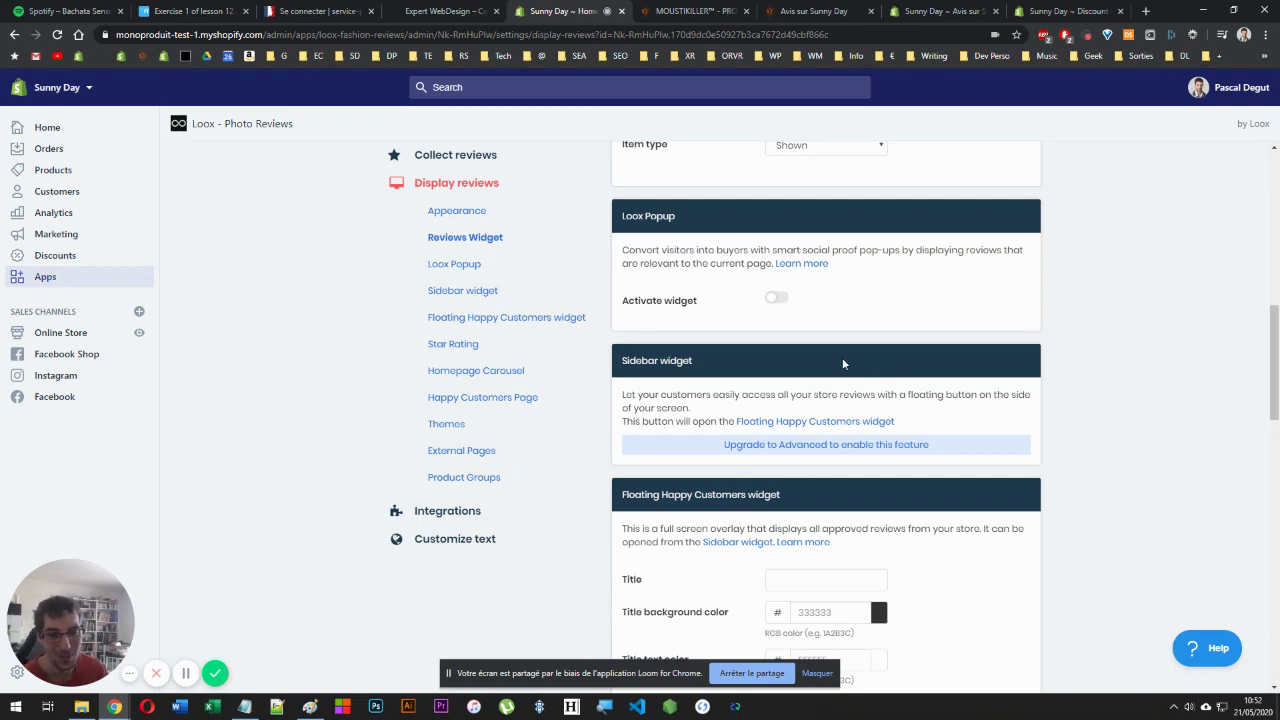
pyautogui.scroll(-5, 842, 362)
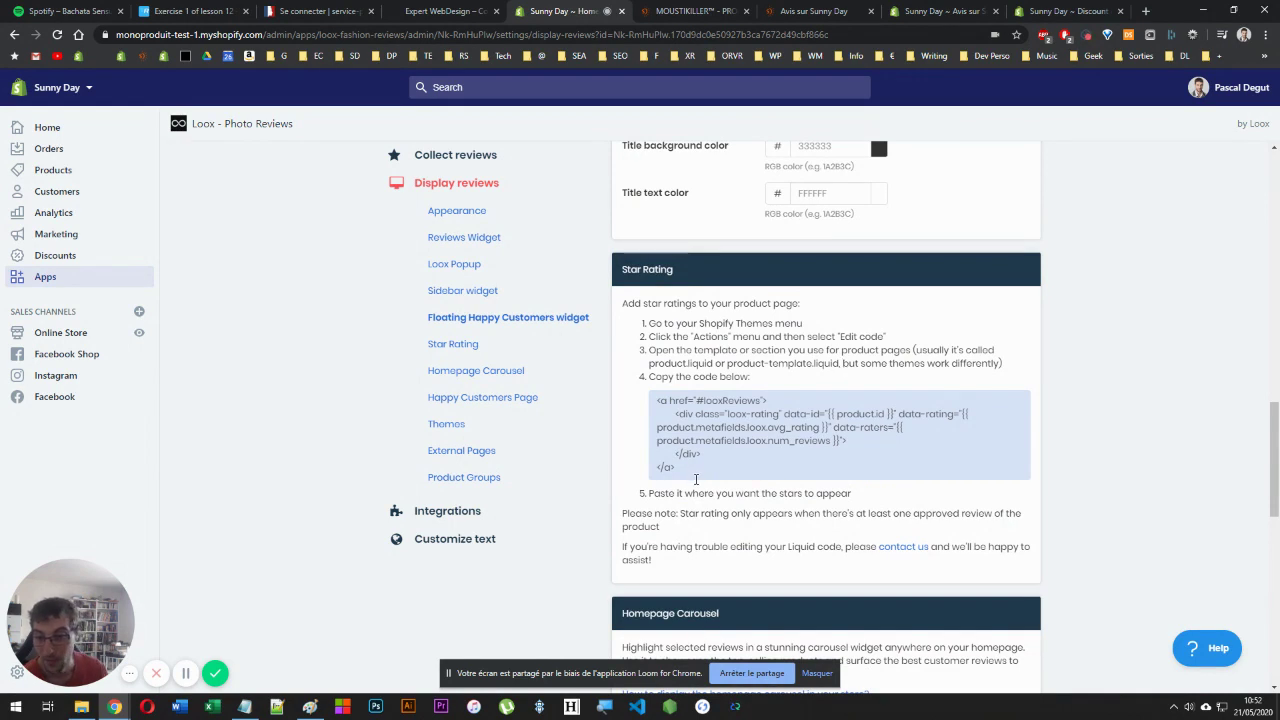
pyautogui.moveTo(696, 480); pyautogui.dragTo(651, 400)
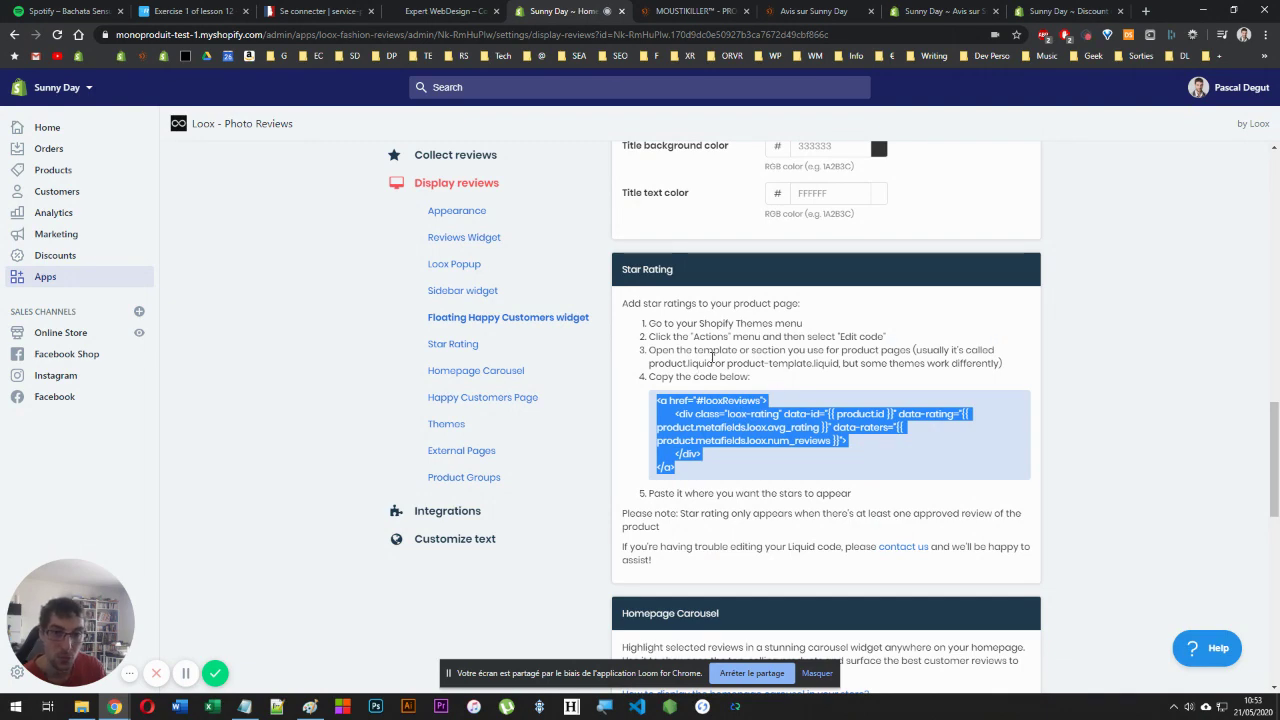
# - Open the Online Store themes in a new tab and open the live theme fastlane-3-47-active for code editing
pyautogui.rightClick(30, 330)
pyautogui.click(74, 340)
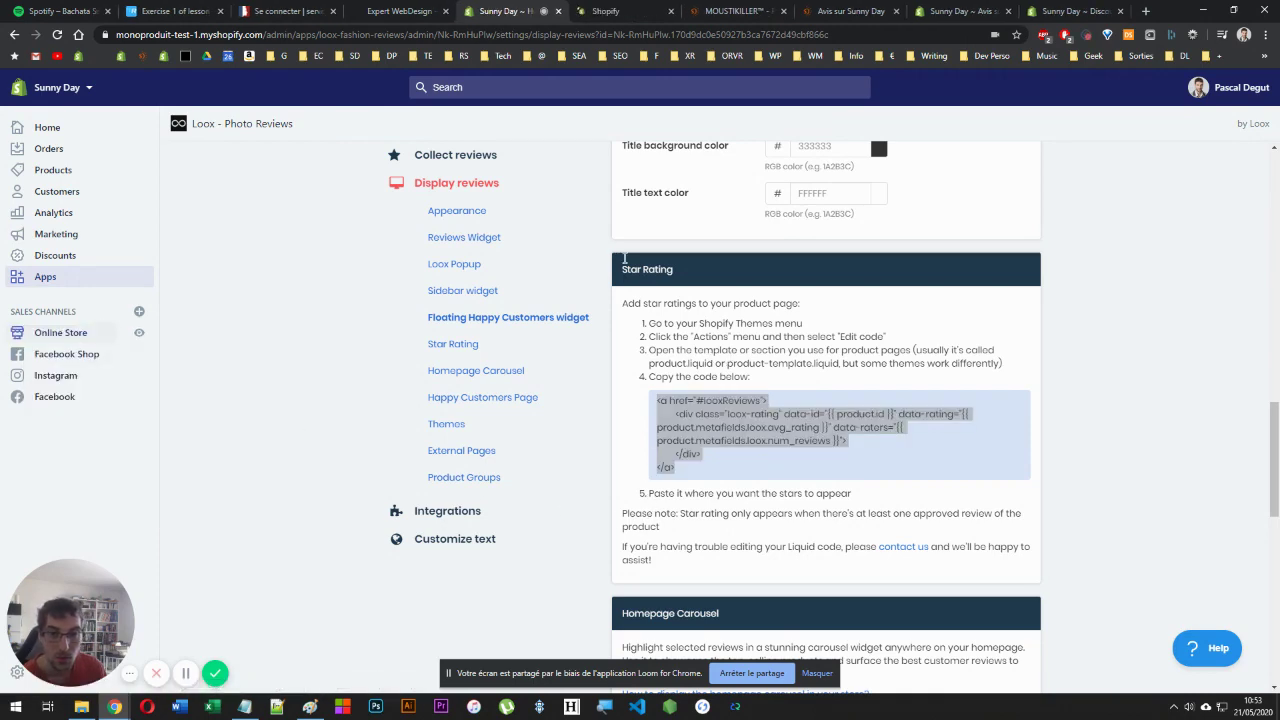
pyautogui.click(608, 12)
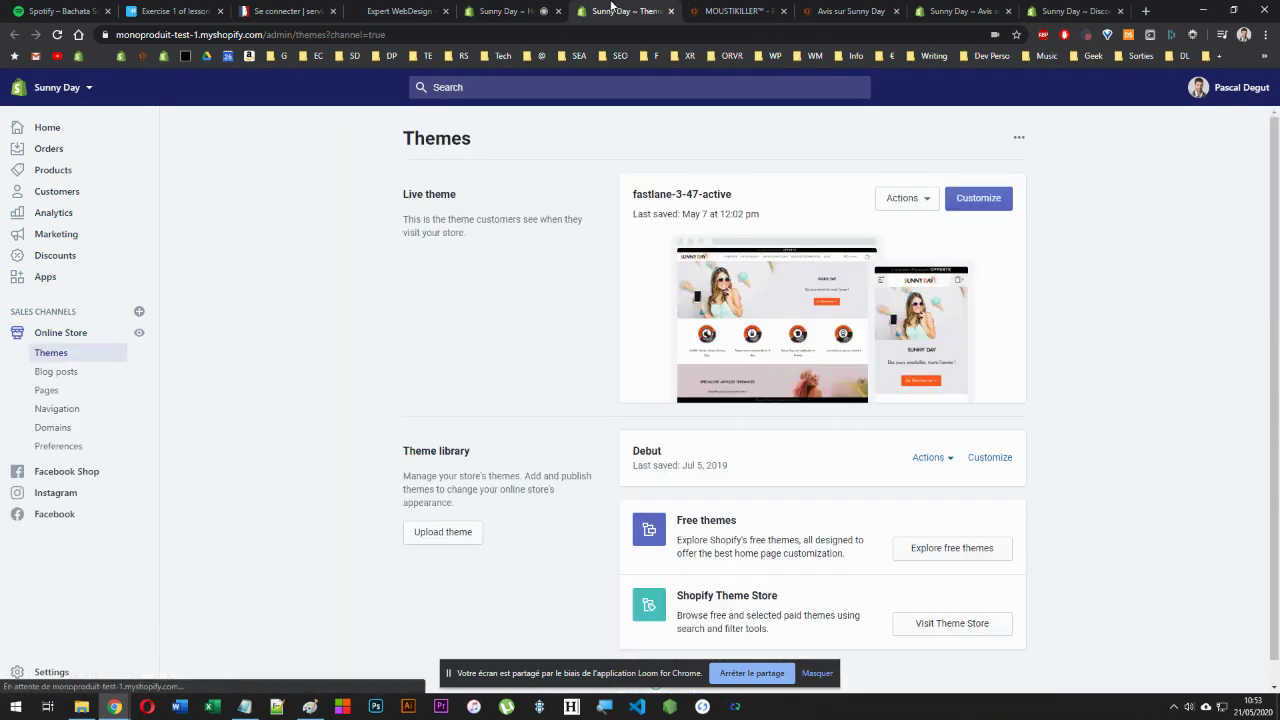
pyautogui.click(903, 198)
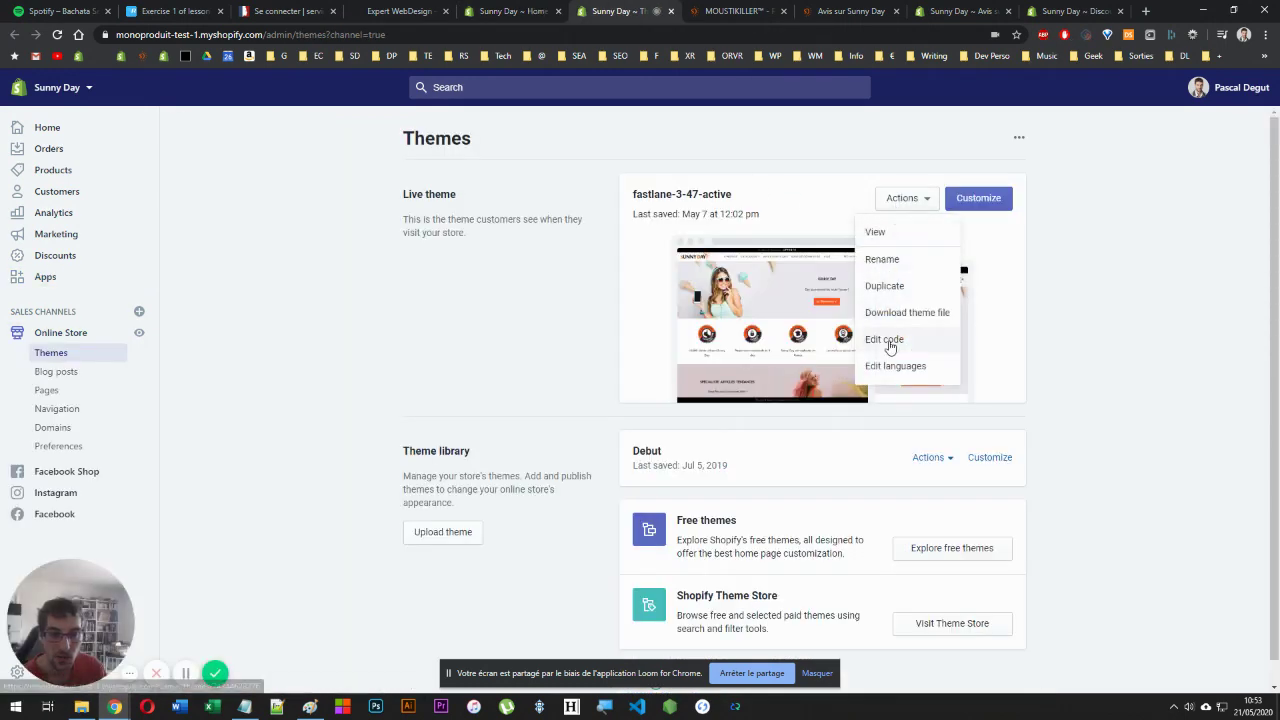
pyautogui.click(889, 341)
# - Check the Loox Star Rating instructions for which template file needs the code, and return to the theme code editor
pyautogui.hotkey('ctrl', 'shift', 'Tab')
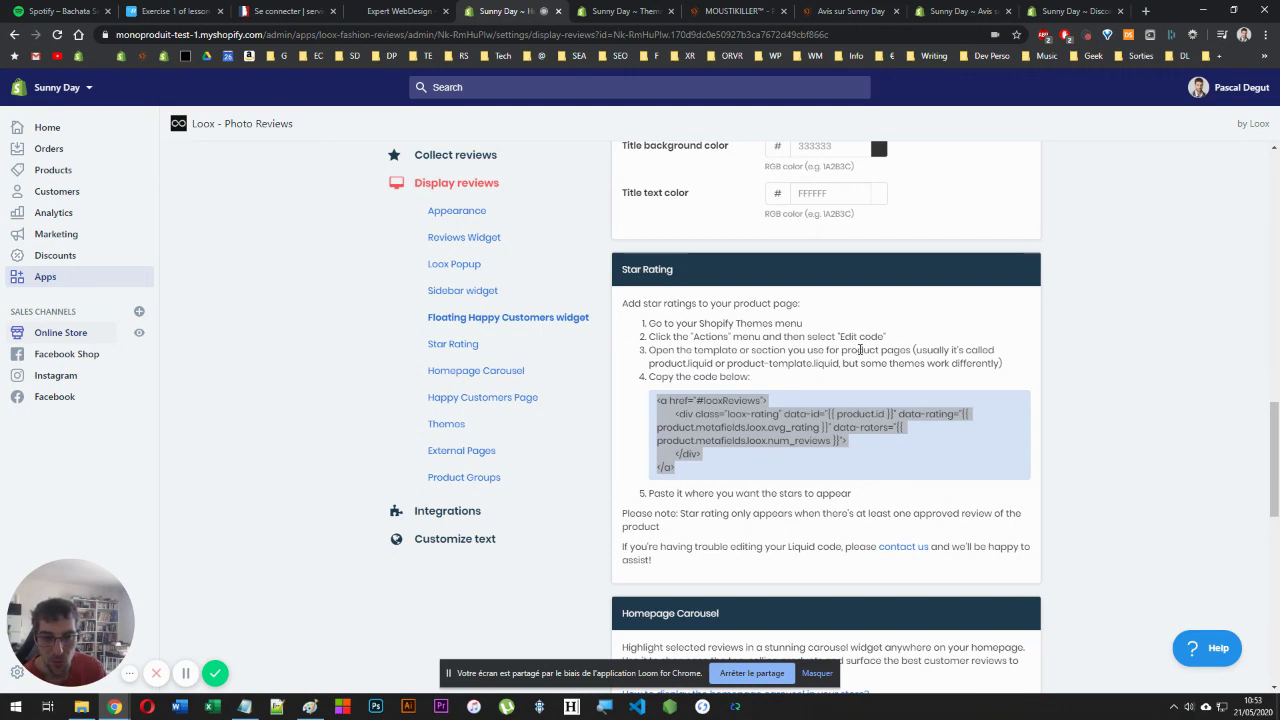
pyautogui.moveTo(649, 364); pyautogui.dragTo(815, 362)
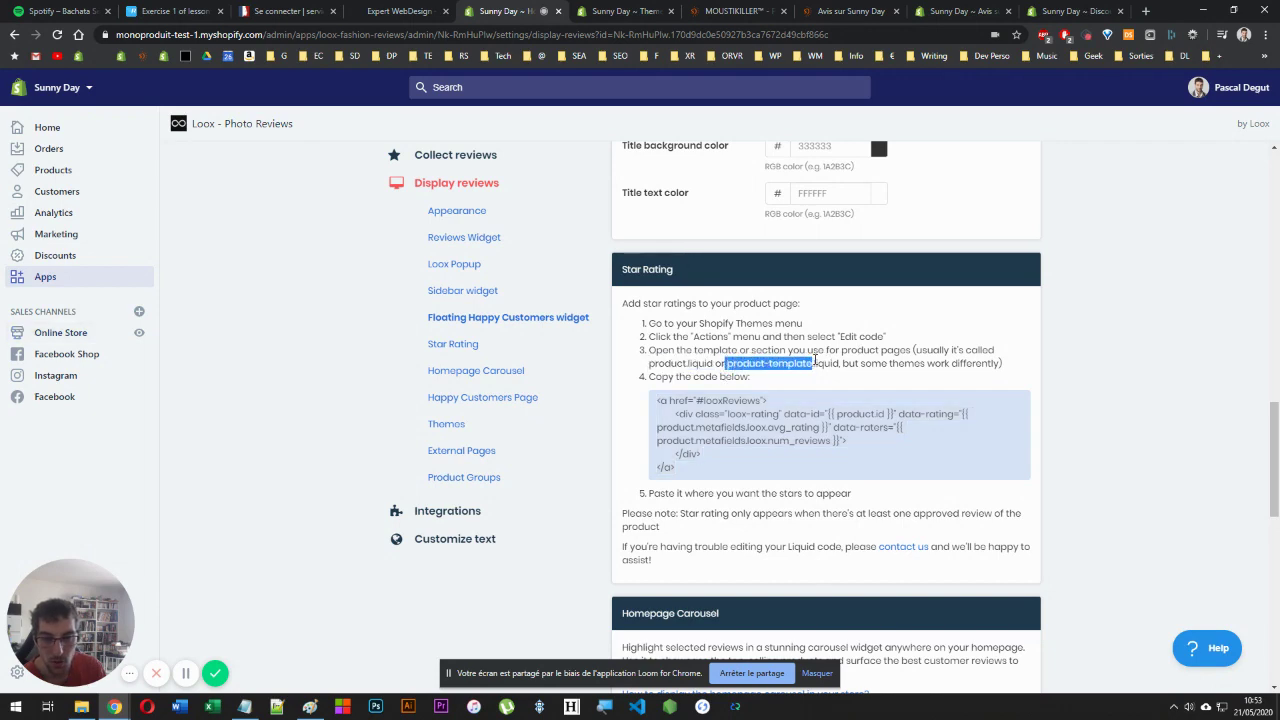
pyautogui.click(630, 11)
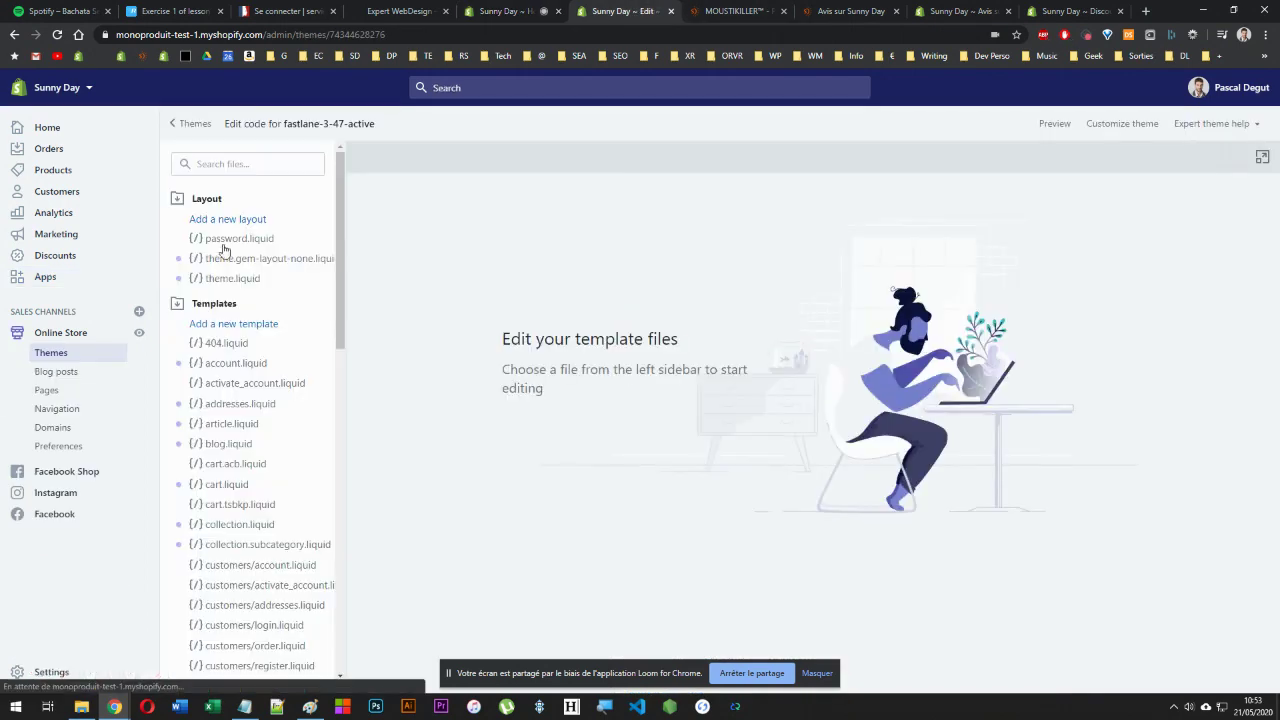
# - Open the product.liquid template and examine its looxReviews line
pyautogui.scroll(-15, 328, 440)
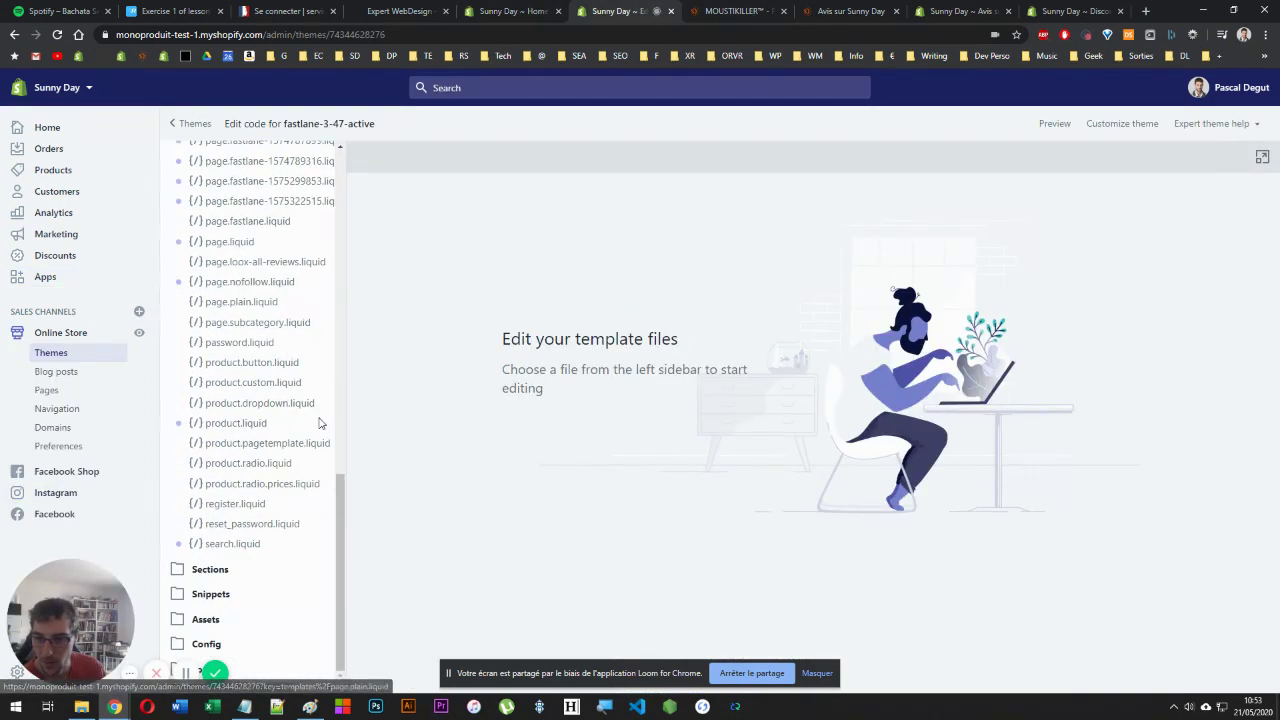
pyautogui.click(238, 428)
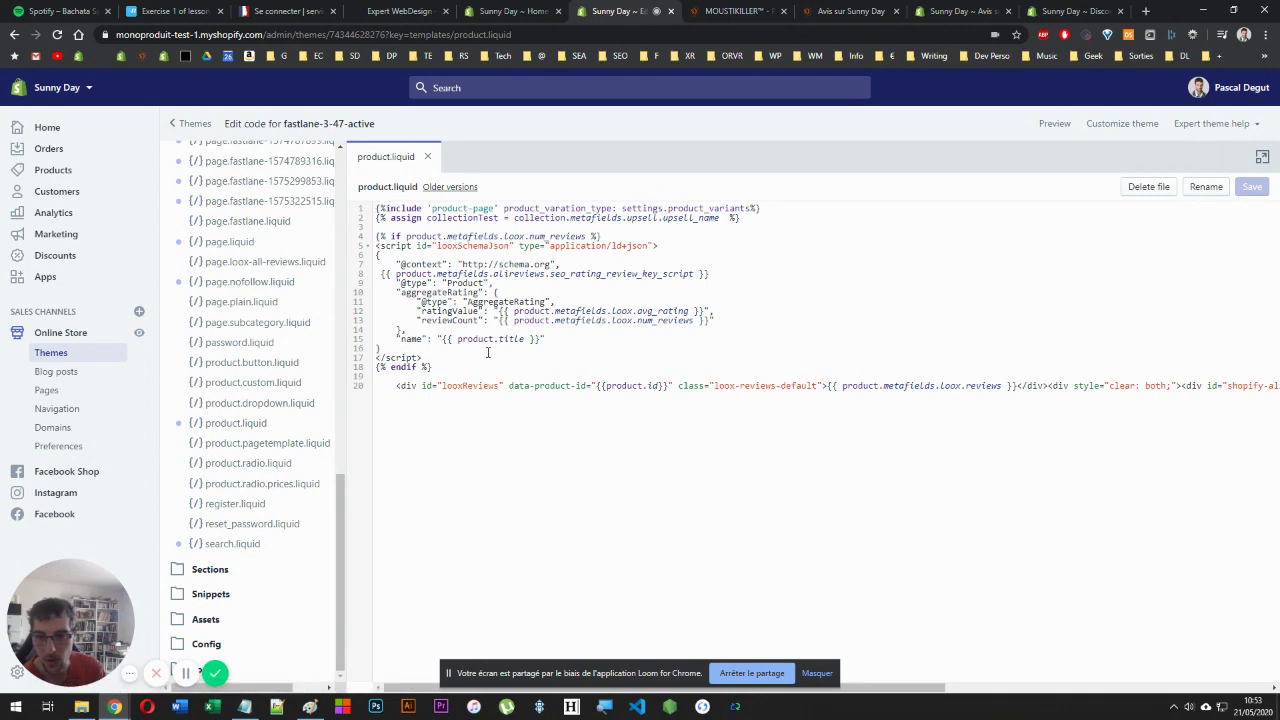
pyautogui.moveTo(394, 389); pyautogui.dragTo(877, 424)
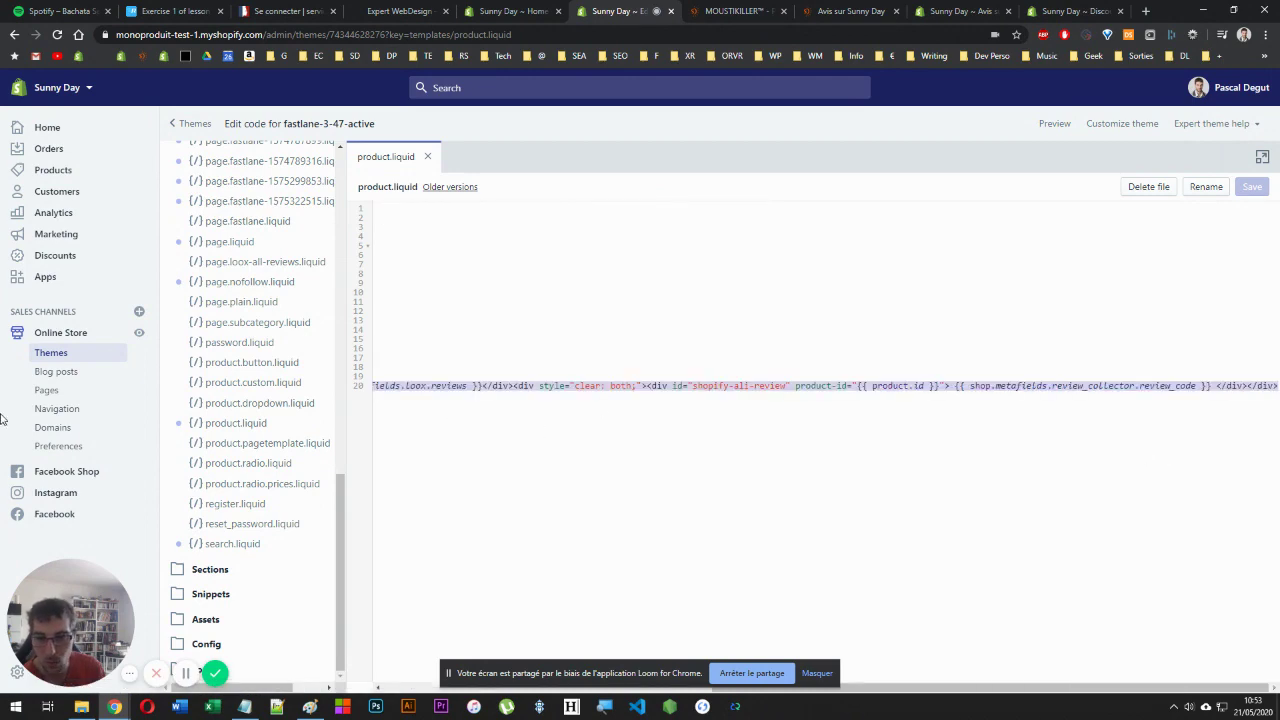
pyautogui.click(645, 314)
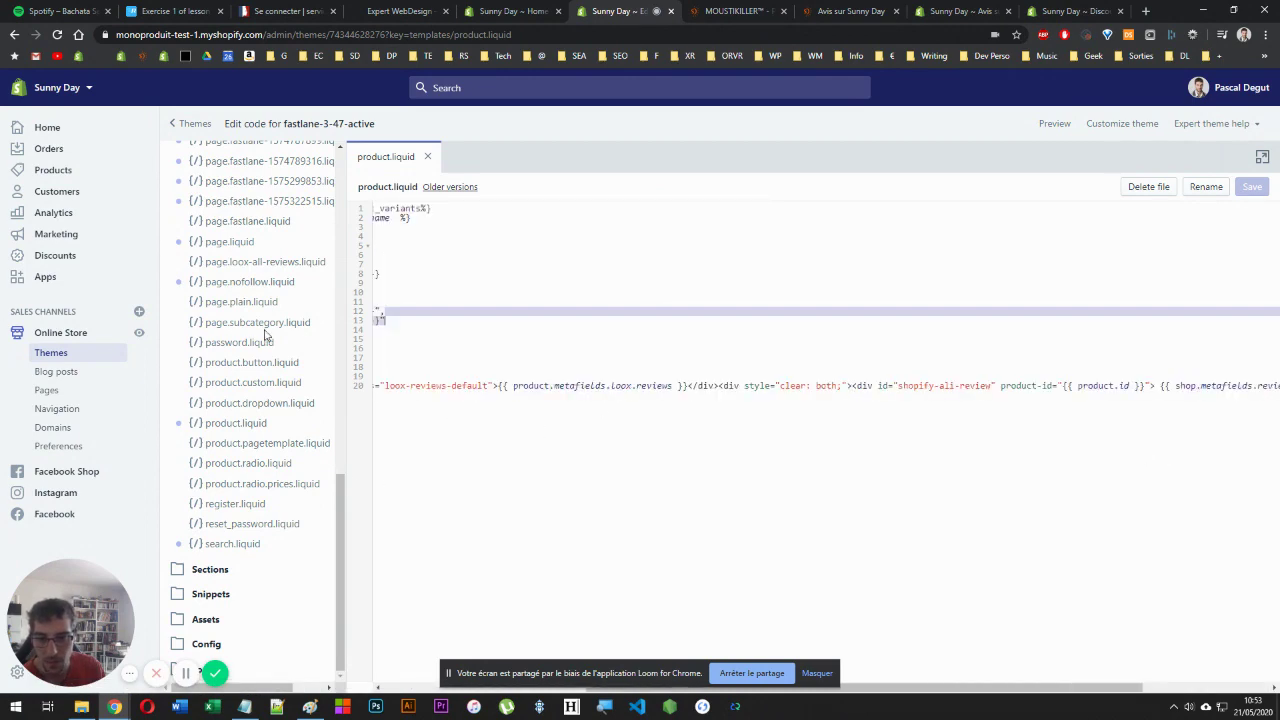
# - Highlight the full Star Rating snippet in the Loox instructions and return to product.liquid
pyautogui.click(530, 11)
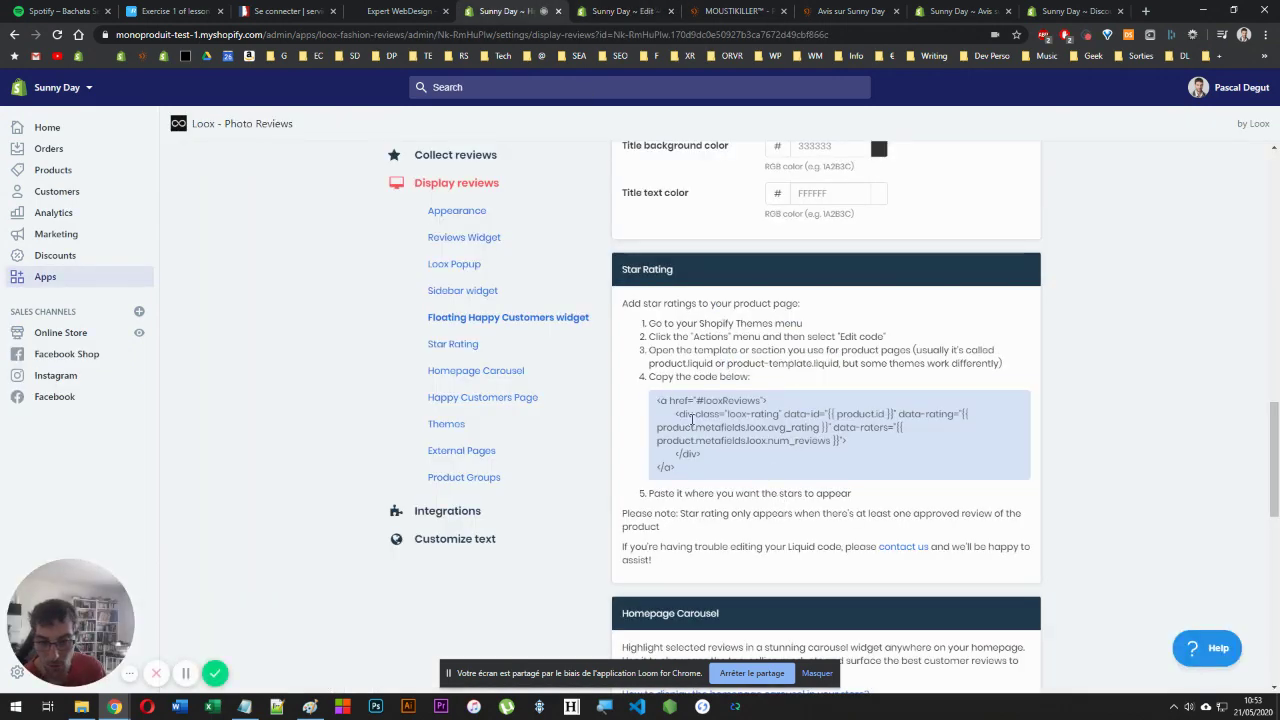
pyautogui.moveTo(659, 399); pyautogui.dragTo(731, 487)
pyautogui.hotkey('ctrl', 'Tab')
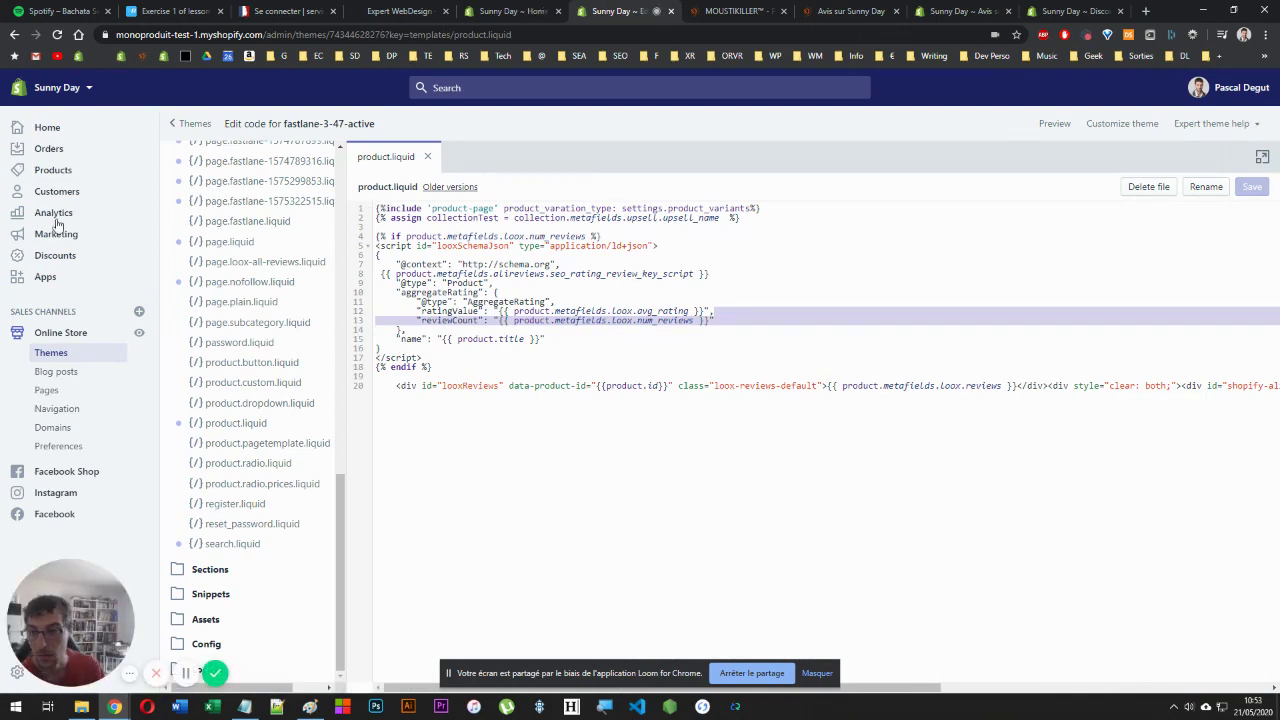
# - Return to the Loox display settings and review the remaining sections from Star Rating through Product Groups
pyautogui.click(530, 11)
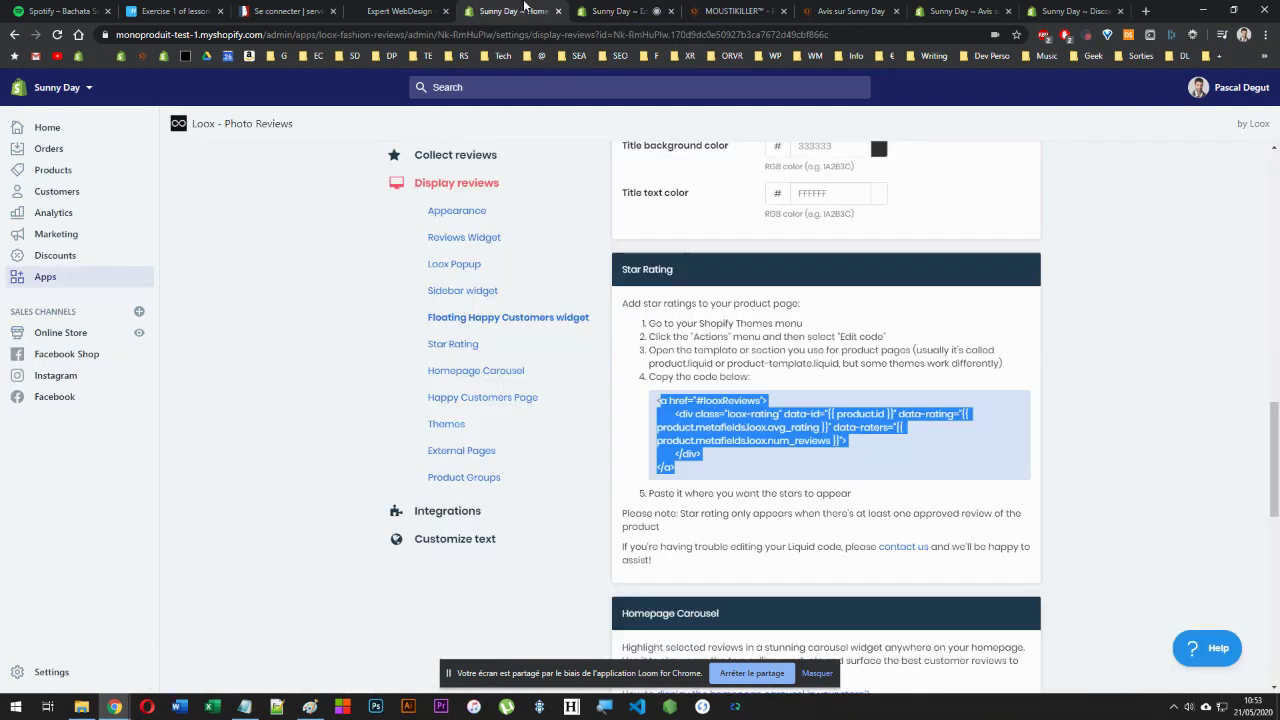
pyautogui.scroll(-3, 877, 386)
pyautogui.scroll(3, 877, 386)
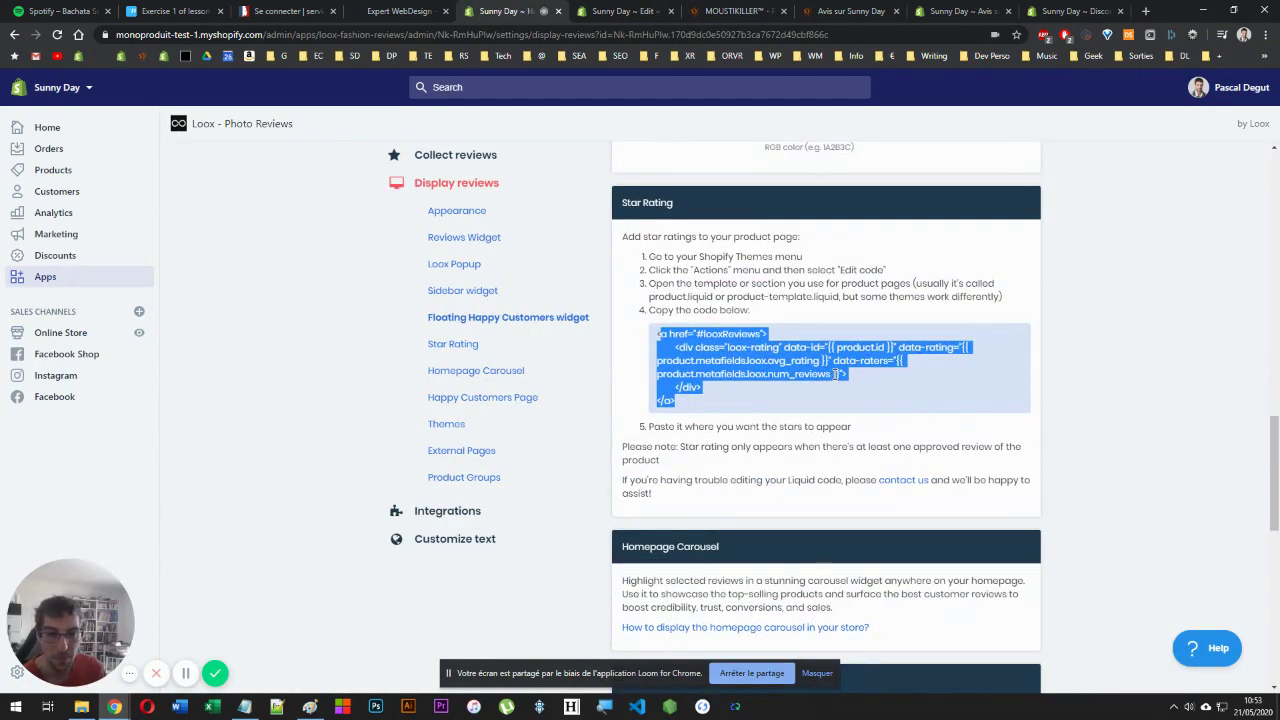
pyautogui.scroll(-7, 835, 373)
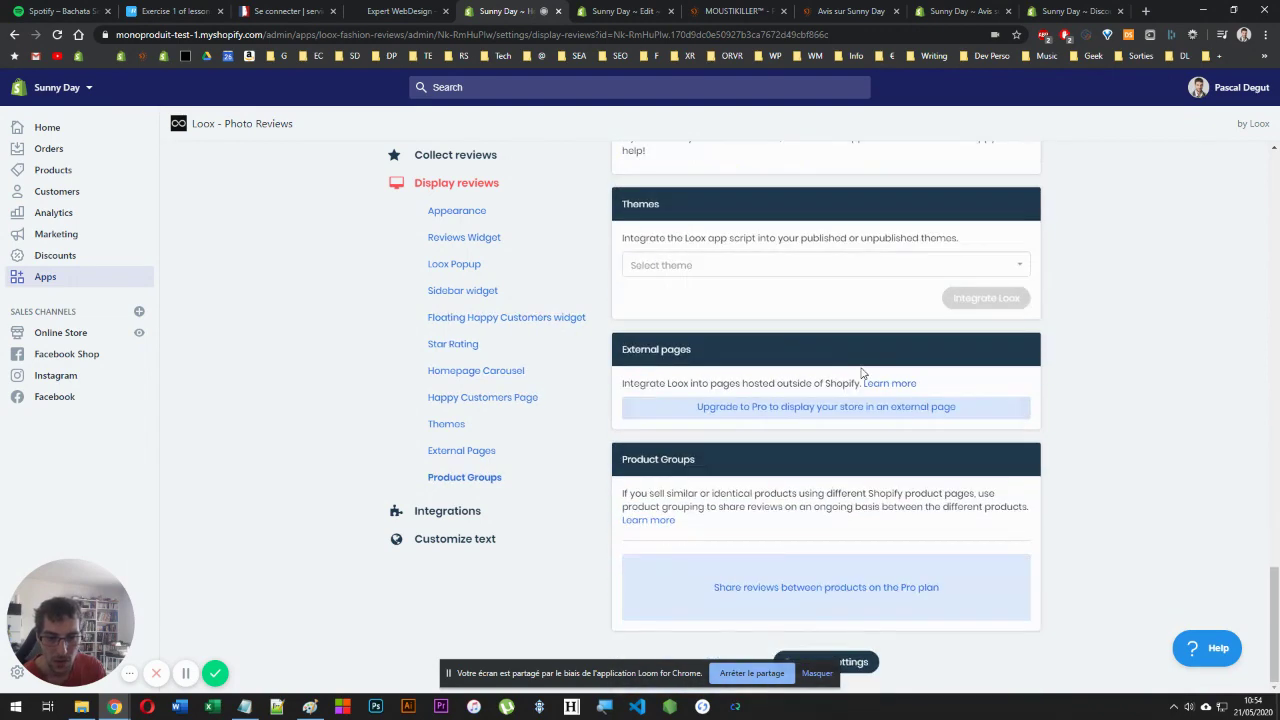
# - Open the Loox Integrations settings and look through the available integrations, including Google Shopping, Facebook Pixel, AfterShip and Klaviyo
pyautogui.click(449, 514)
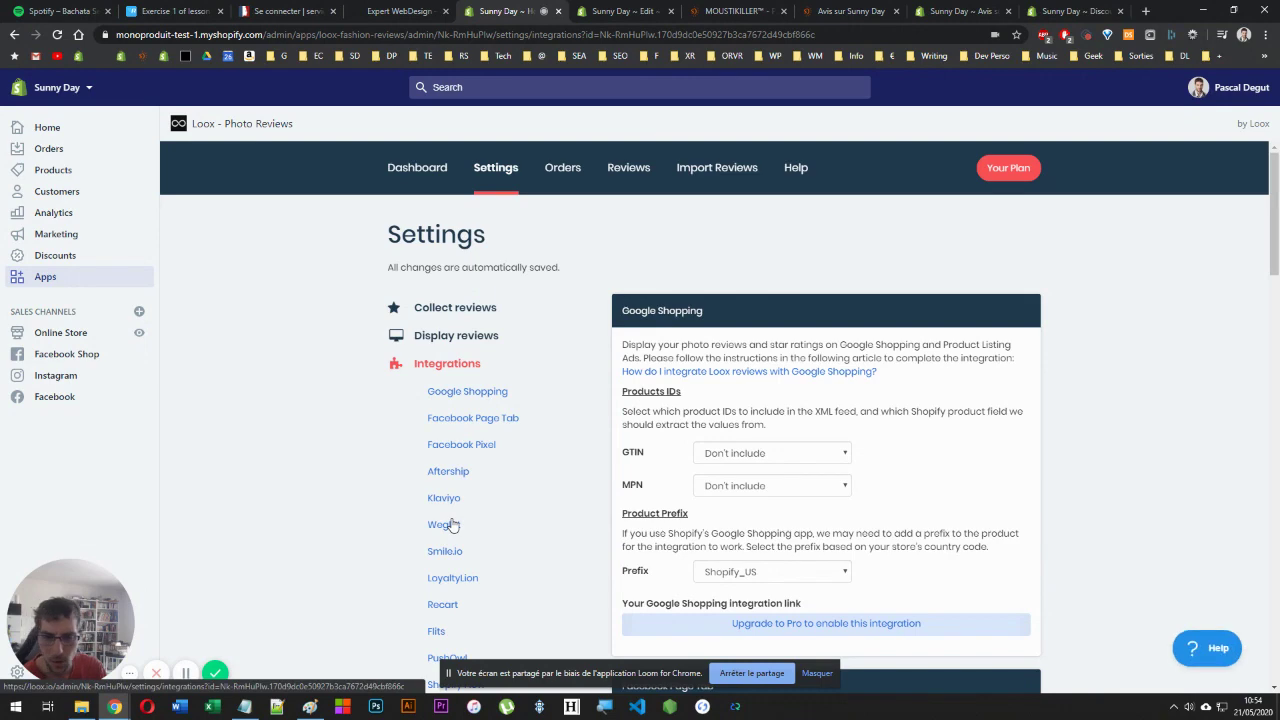
pyautogui.scroll(-4, 455, 524)
pyautogui.scroll(4, 563, 363)
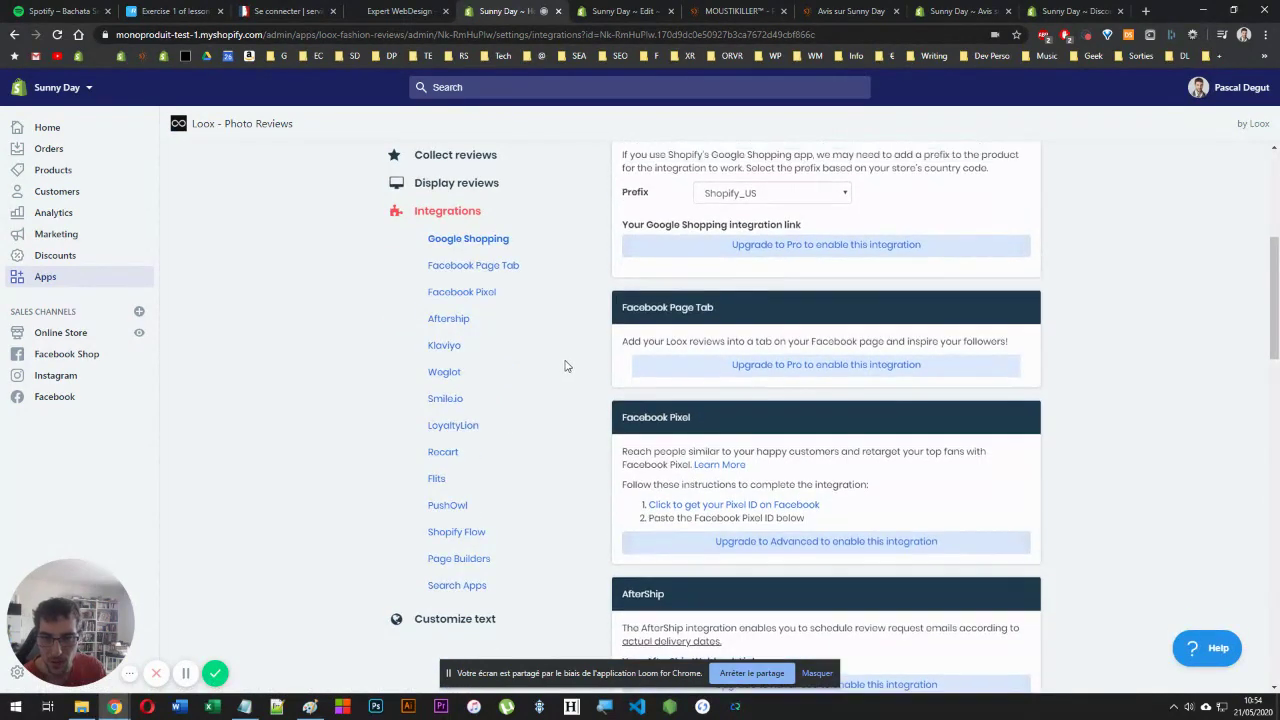
pyautogui.scroll(-1, 468, 273)
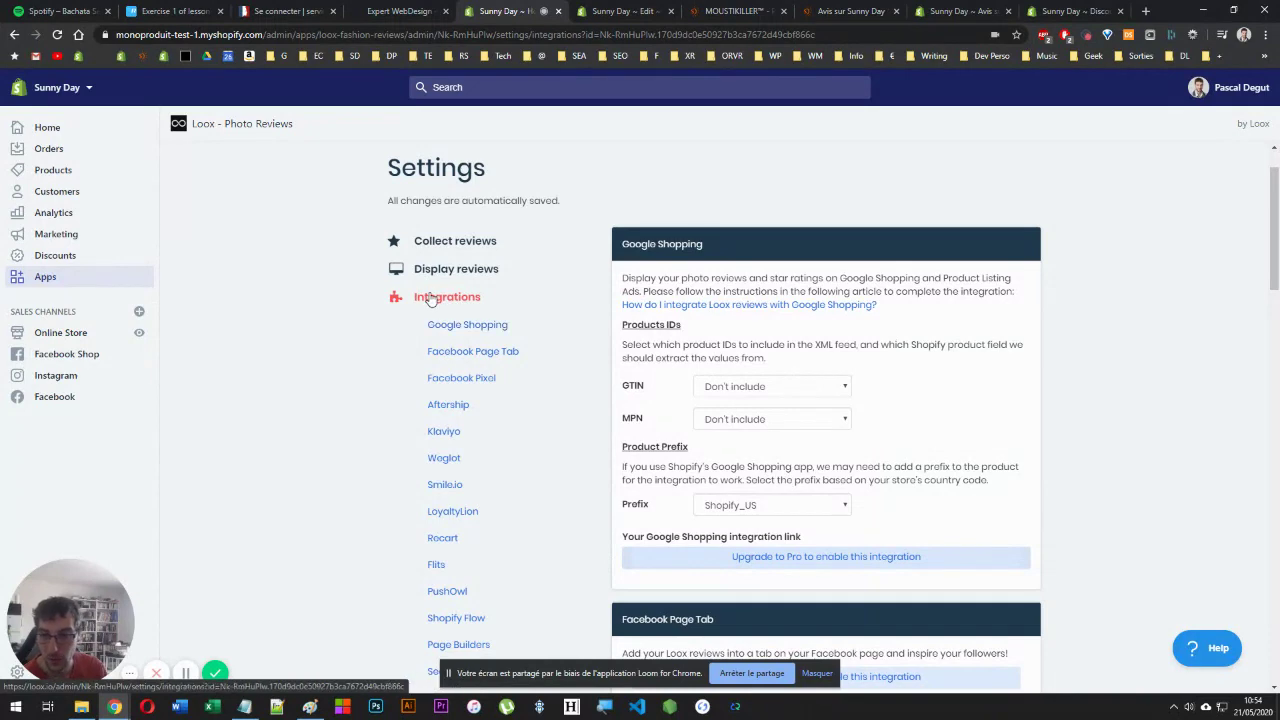
pyautogui.click(428, 296)
pyautogui.scroll(-12, 425, 300)
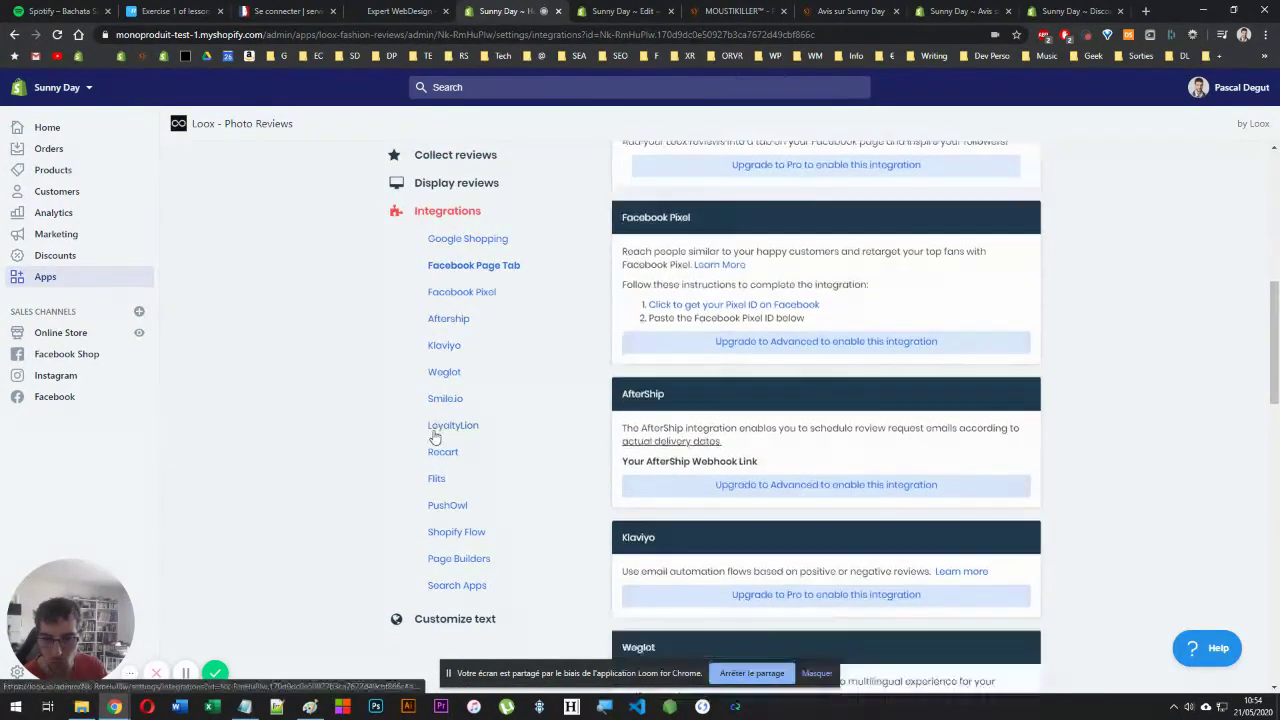
# - Open the Loox Customize text settings and review them from the language choice to the Reply to review email
pyautogui.click(447, 620)
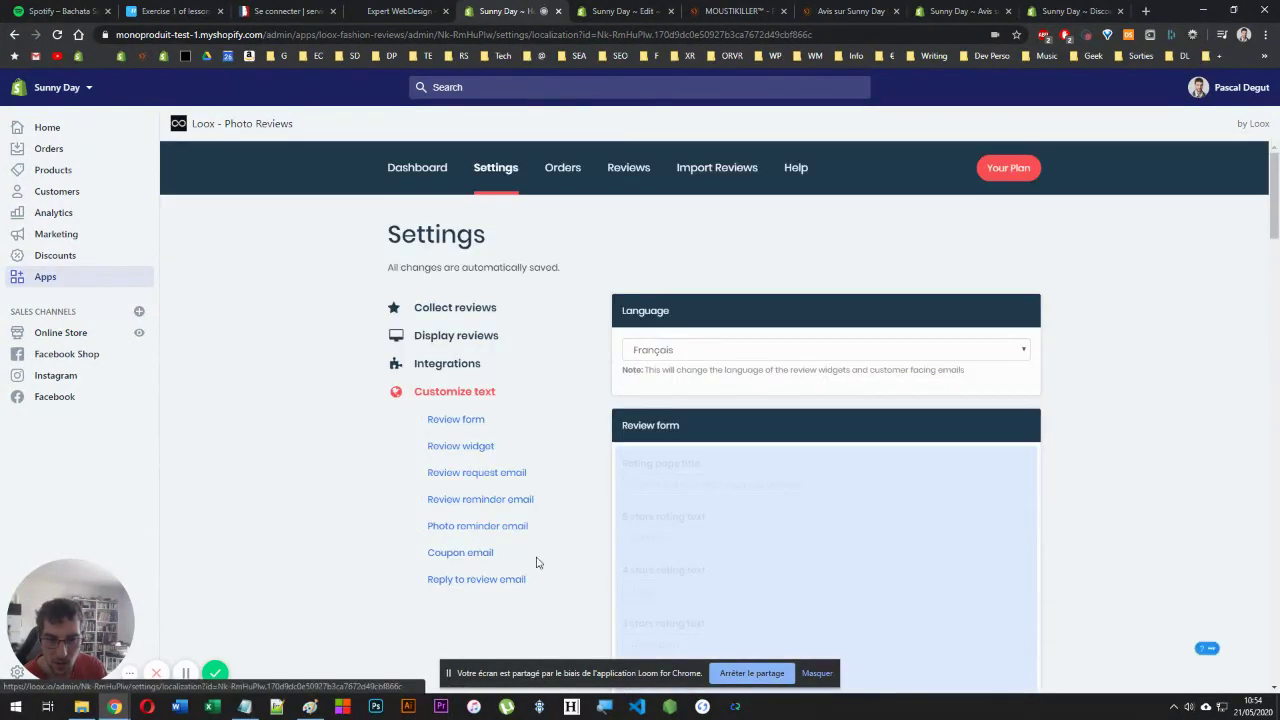
pyautogui.scroll(-2, 749, 443)
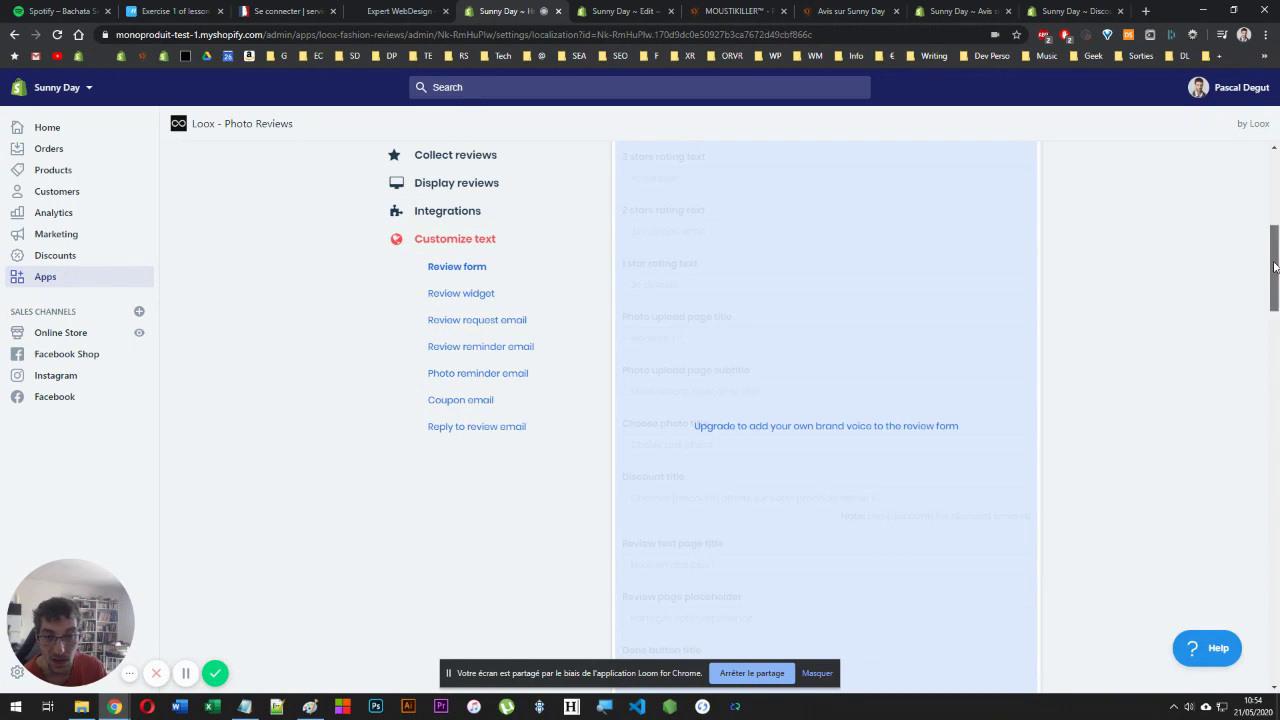
pyautogui.moveTo(1274, 268); pyautogui.dragTo(1272, 614)
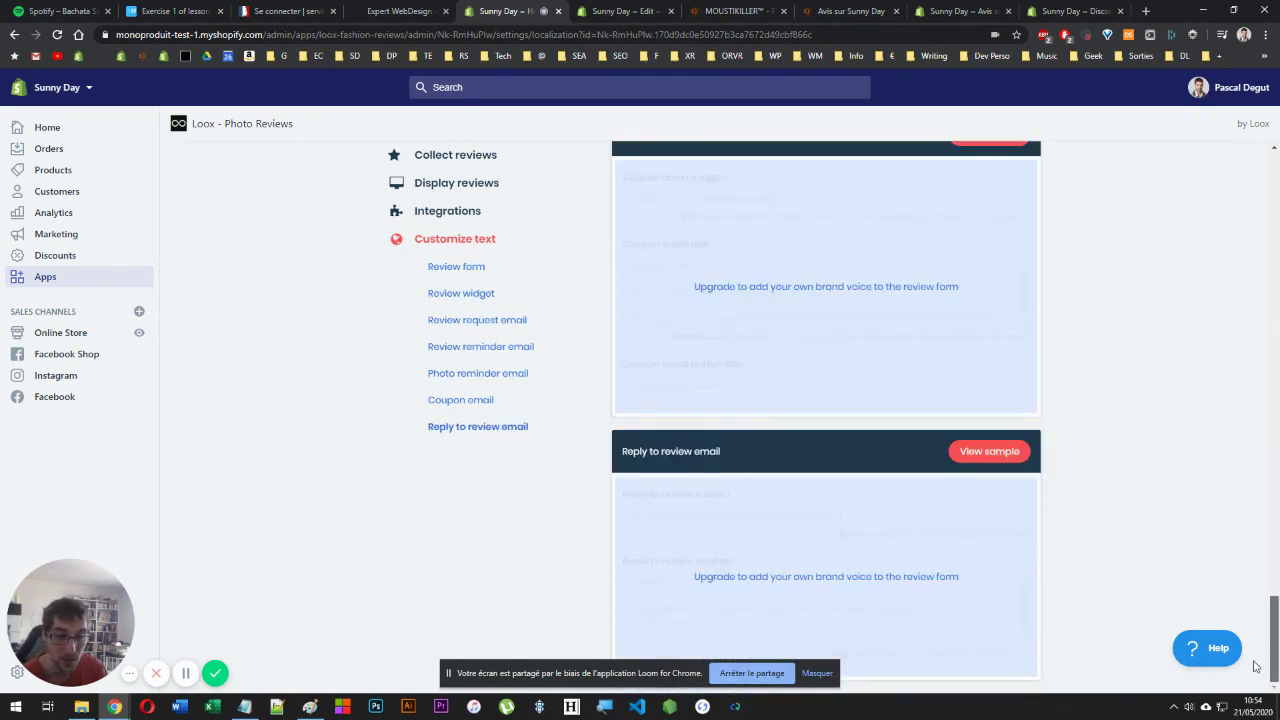
pyautogui.scroll(15, 1200, 480)
pyautogui.scroll(2, 1177, 180)
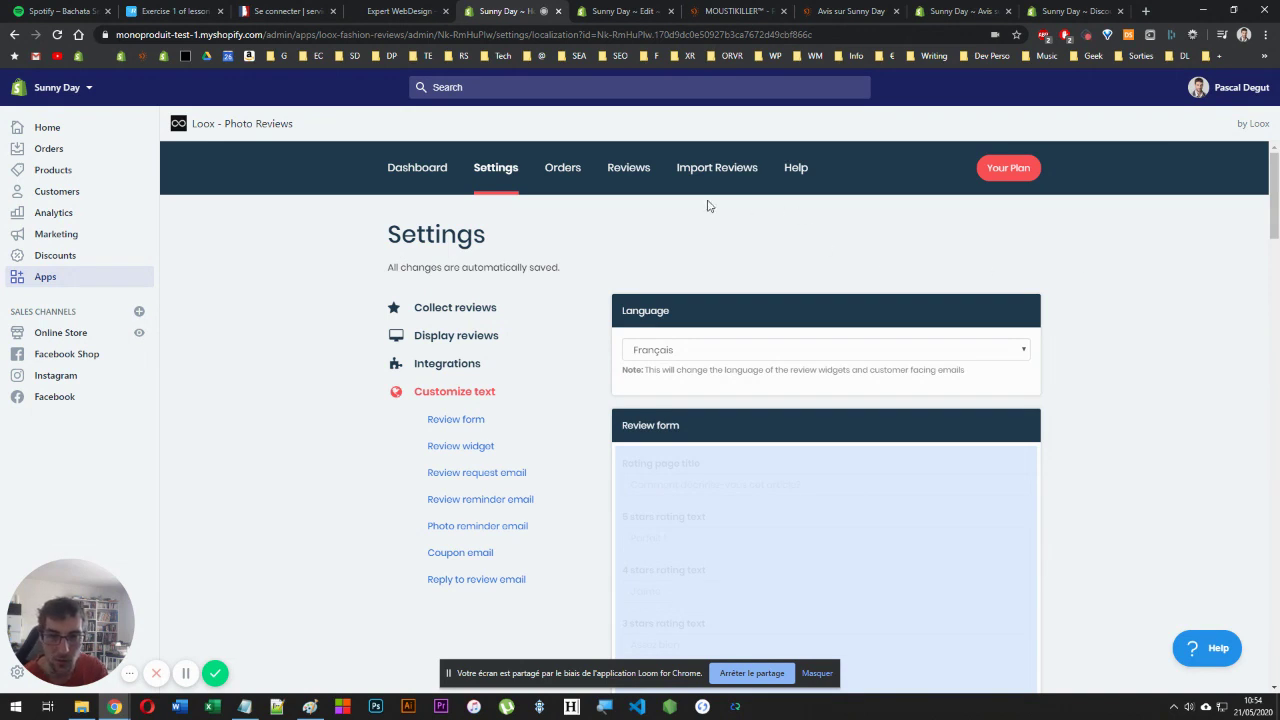
# - View the Loox Orders page and return to the app's Dashboard
pyautogui.click(560, 188)
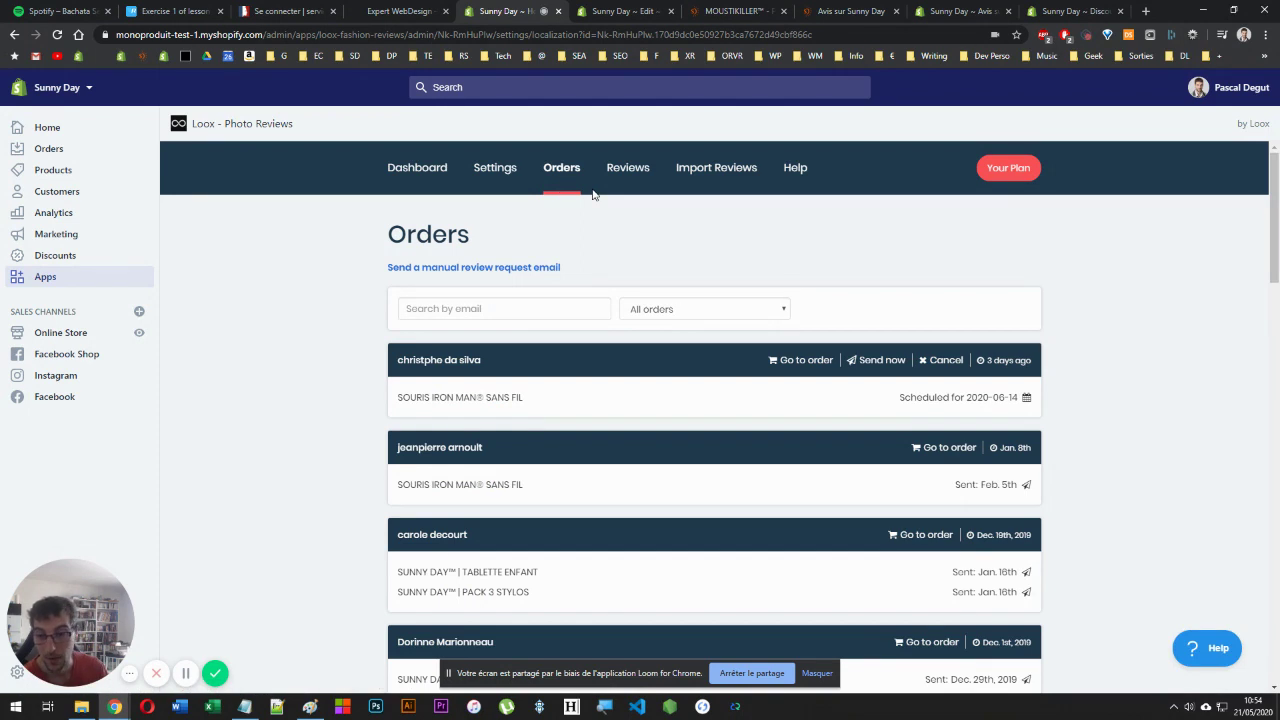
pyautogui.click(416, 183)
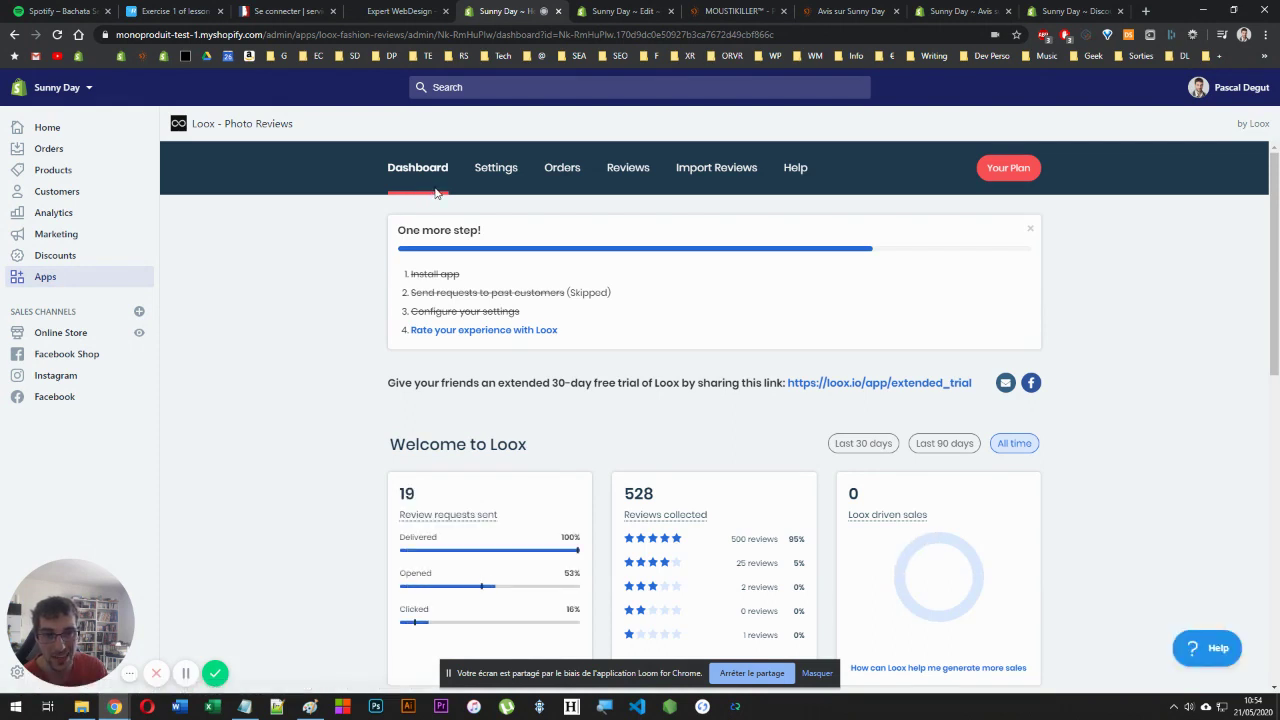
# - Switch to the MoustiKiller product page, check the star rating under its title and follow it to the reviews
pyautogui.click(715, 10)
pyautogui.scroll(-5, 1117, 289)
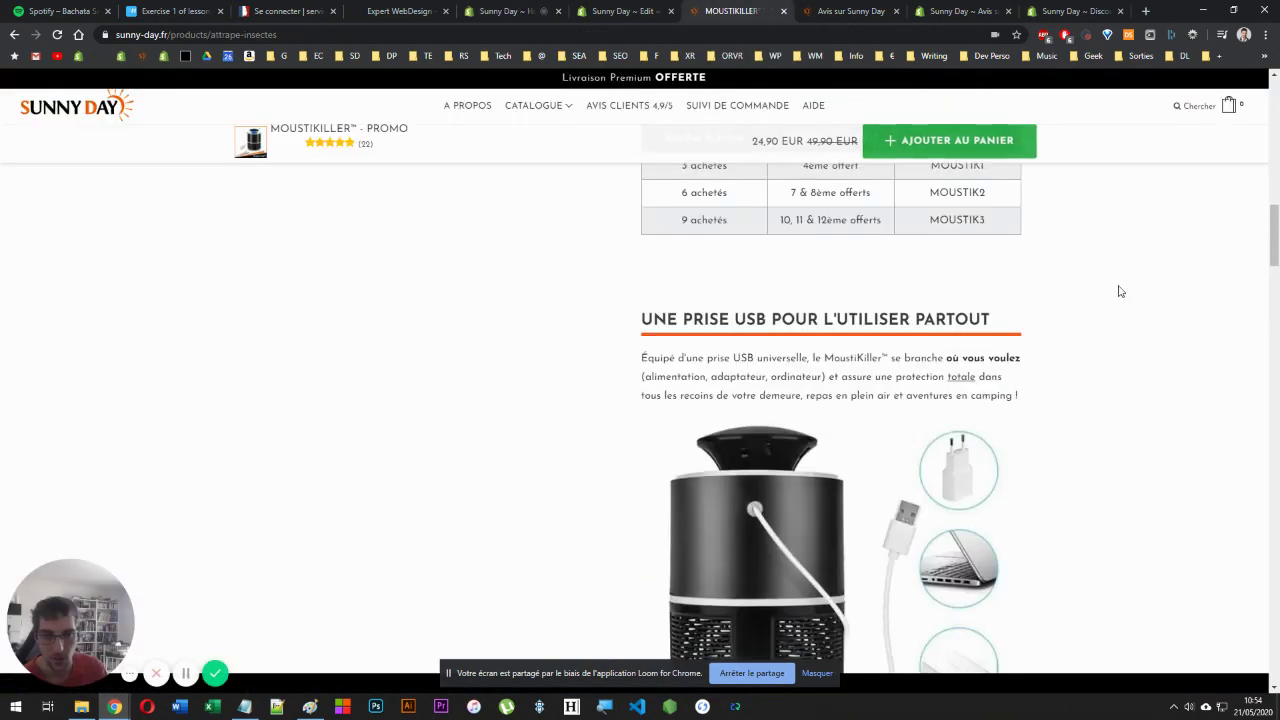
pyautogui.scroll(10, 1276, 265)
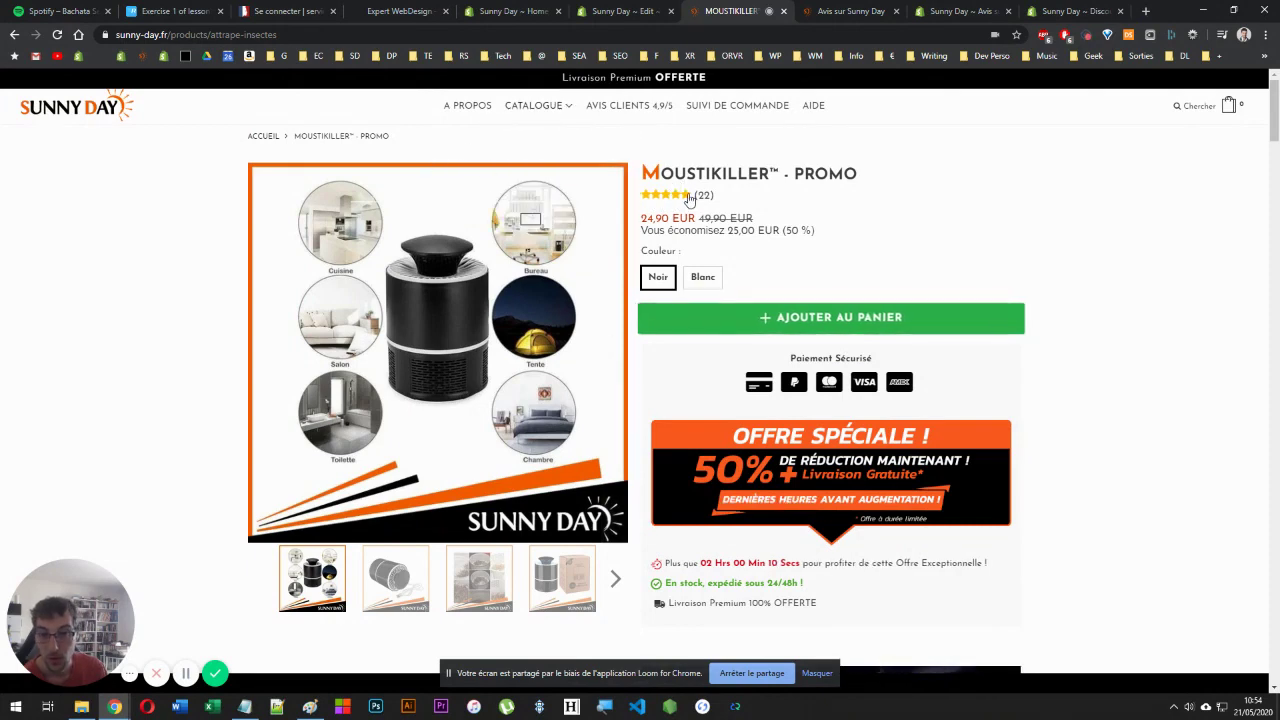
pyautogui.moveTo(704, 199)
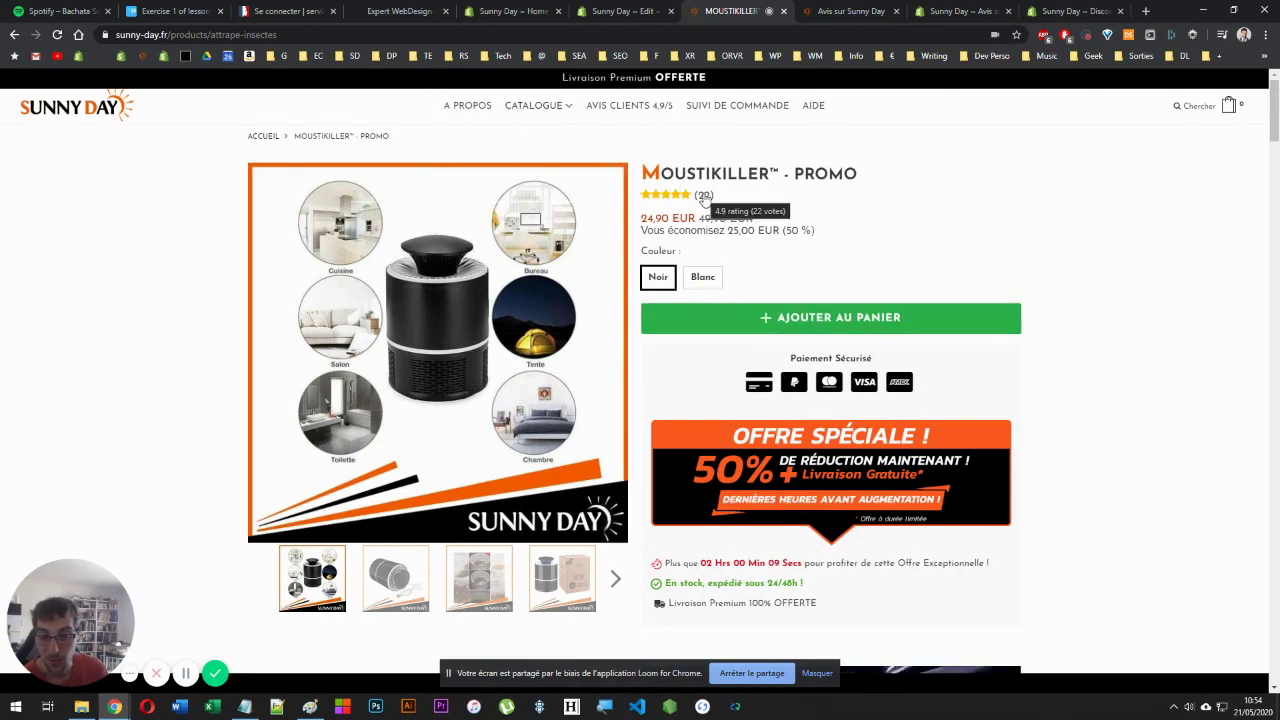
pyautogui.click(647, 198)
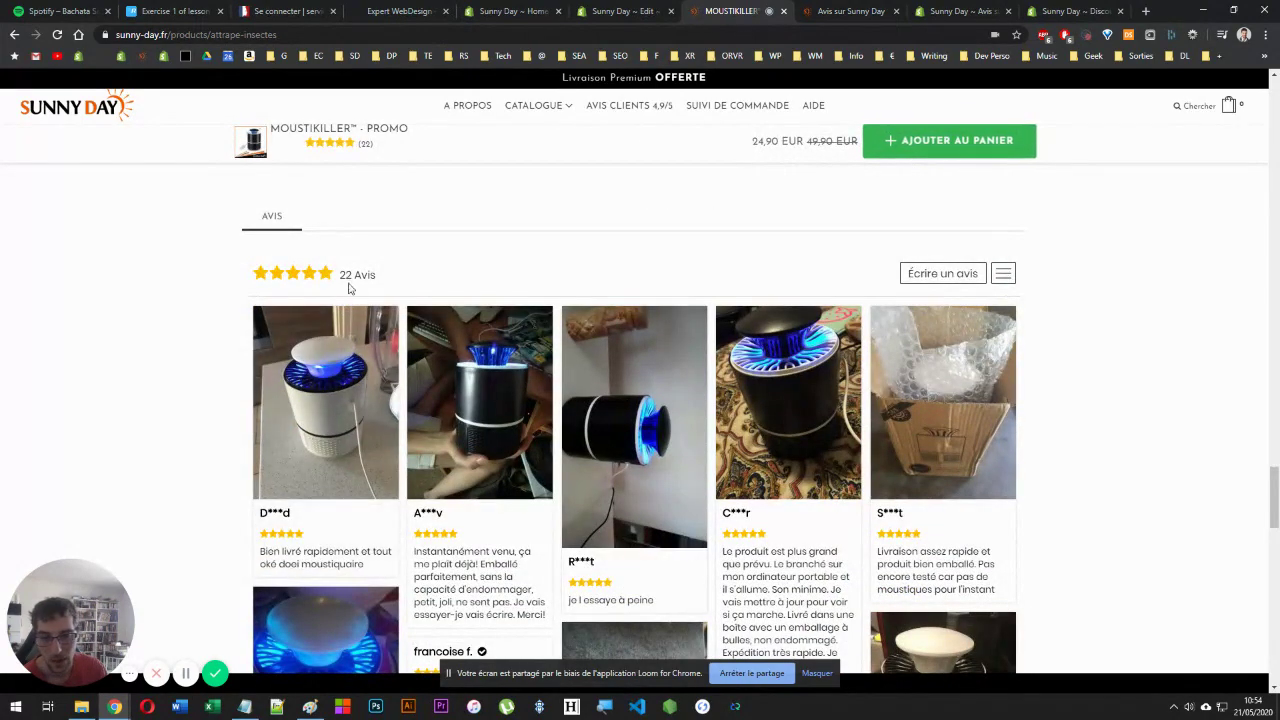
# - Examine the photo reviews in the Avis section of the MoustiKiller product page
pyautogui.scroll(-3, 345, 280)
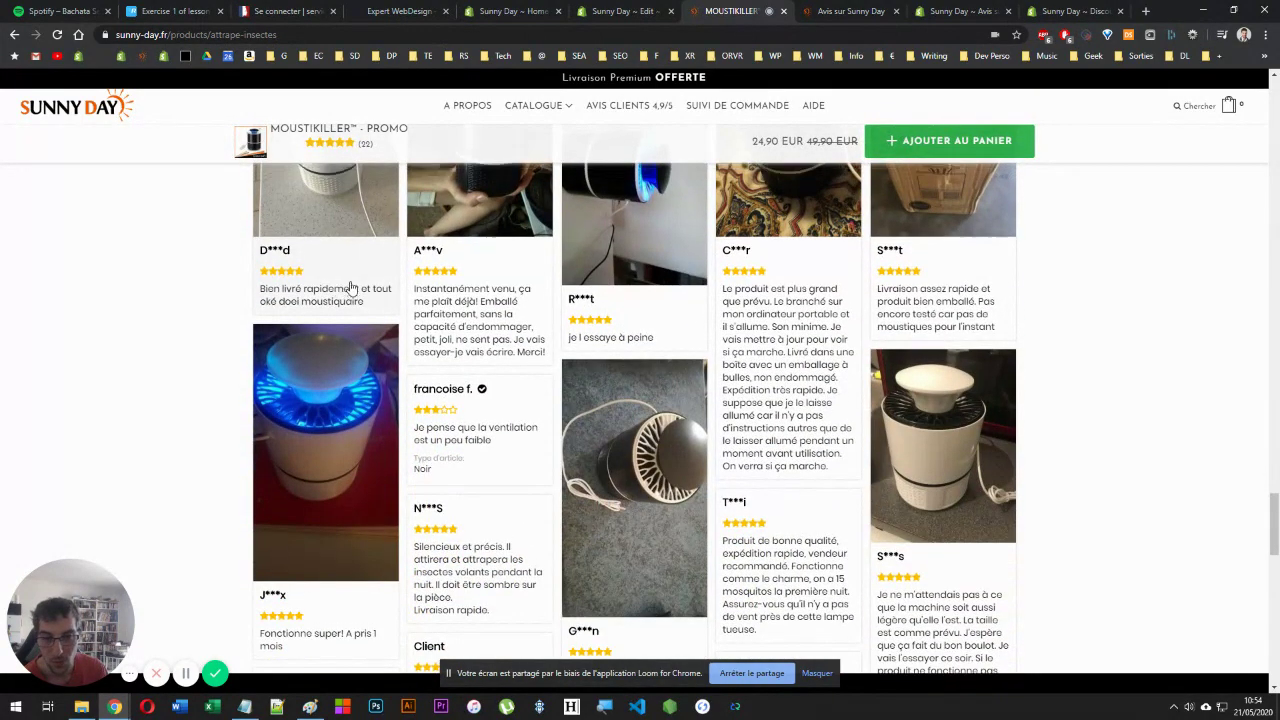
pyautogui.scroll(3, 345, 288)
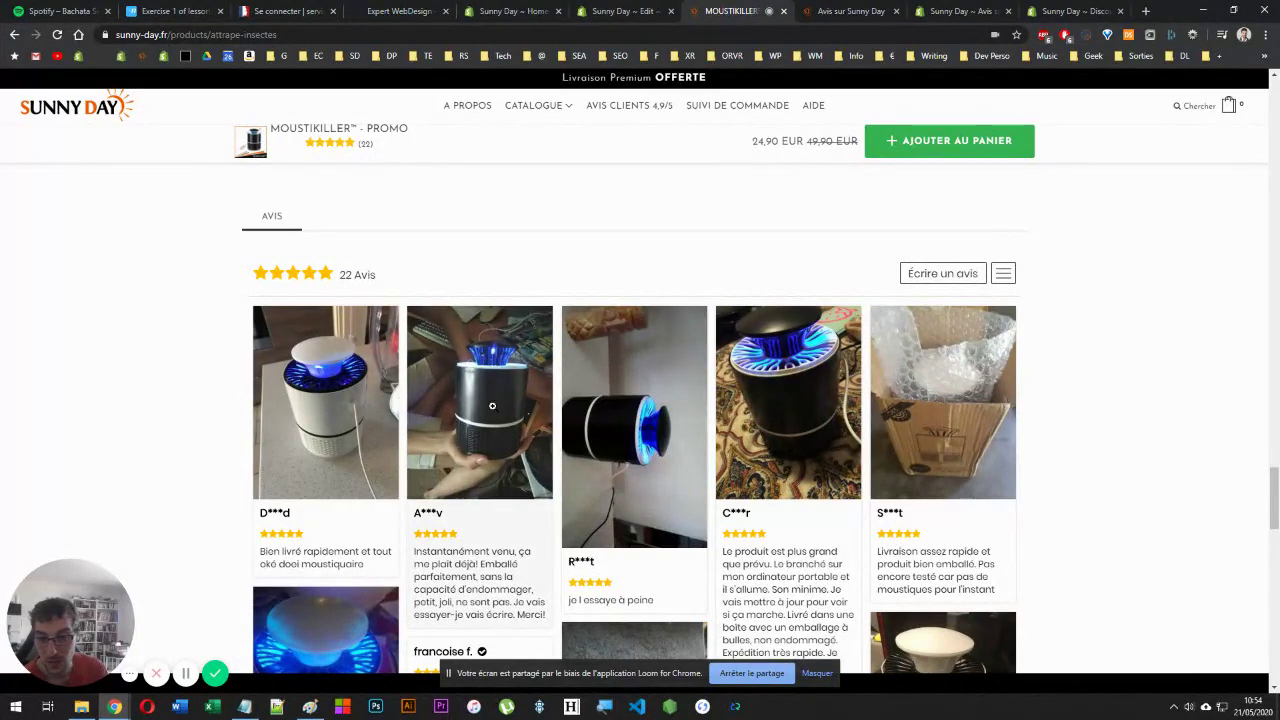
pyautogui.scroll(-1, 864, 398)
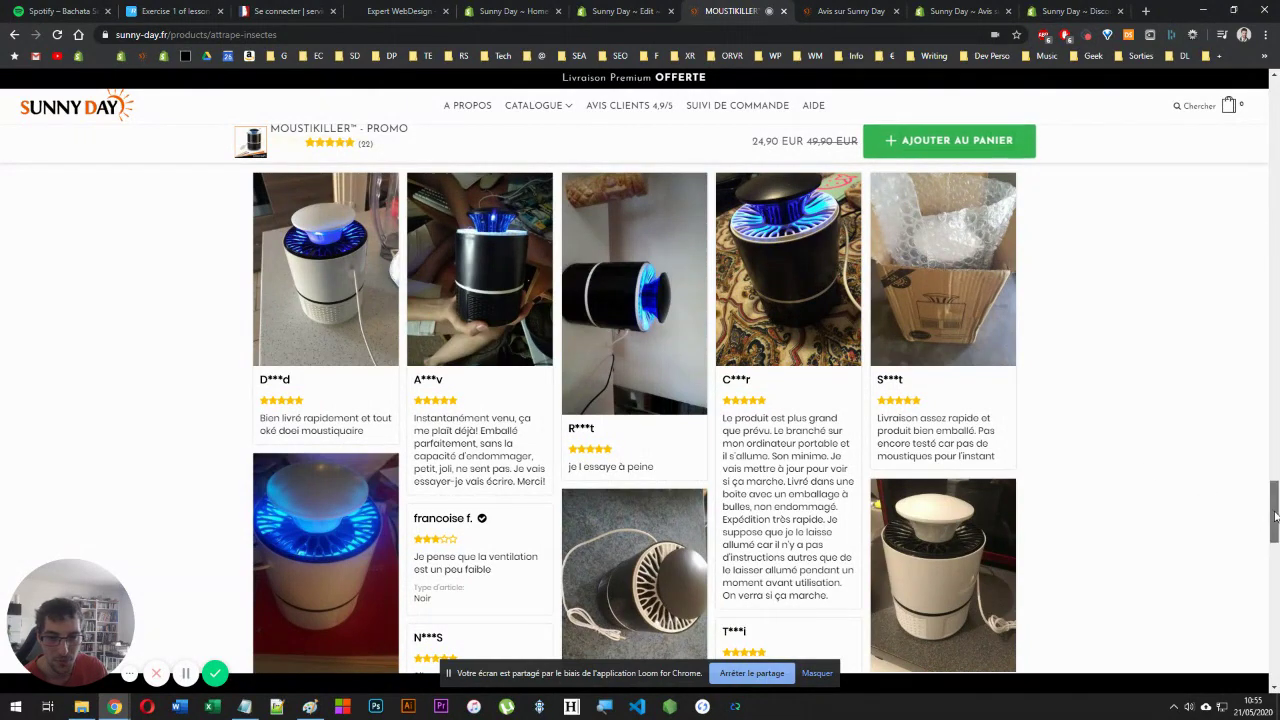
pyautogui.moveTo(1268, 518); pyautogui.dragTo(1218, 544)
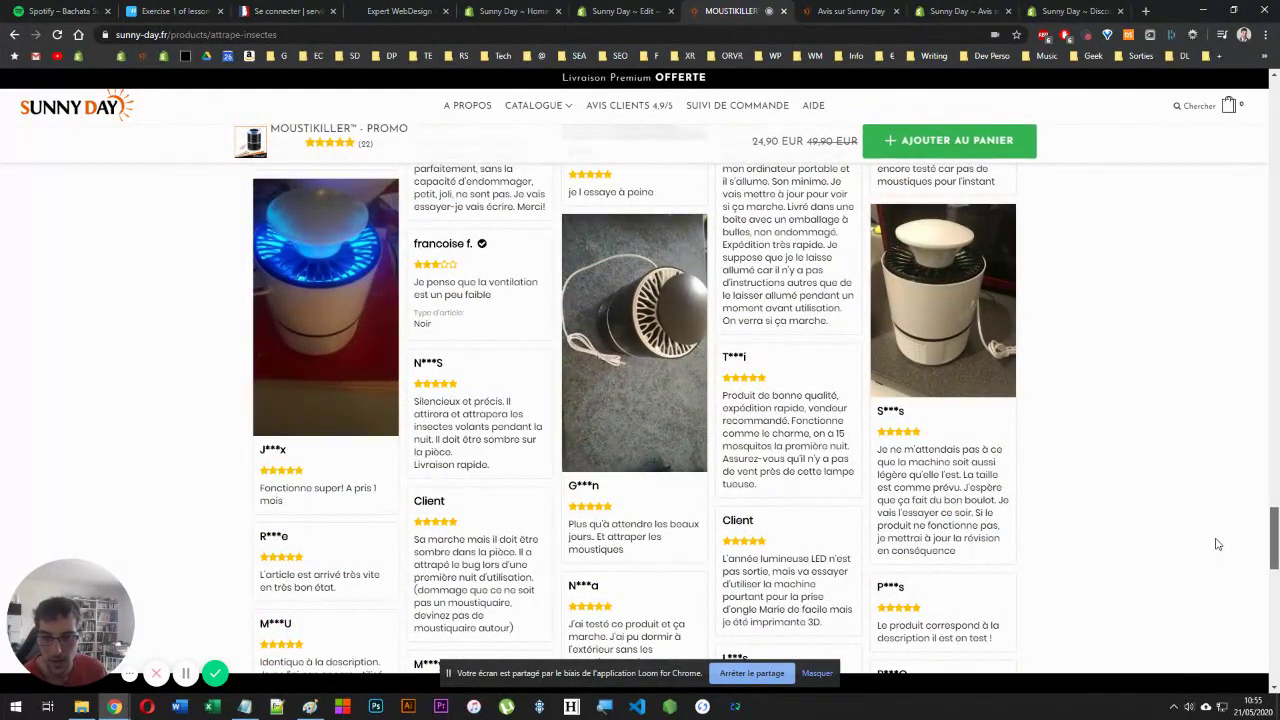
pyautogui.moveTo(1218, 544); pyautogui.dragTo(1220, 523)
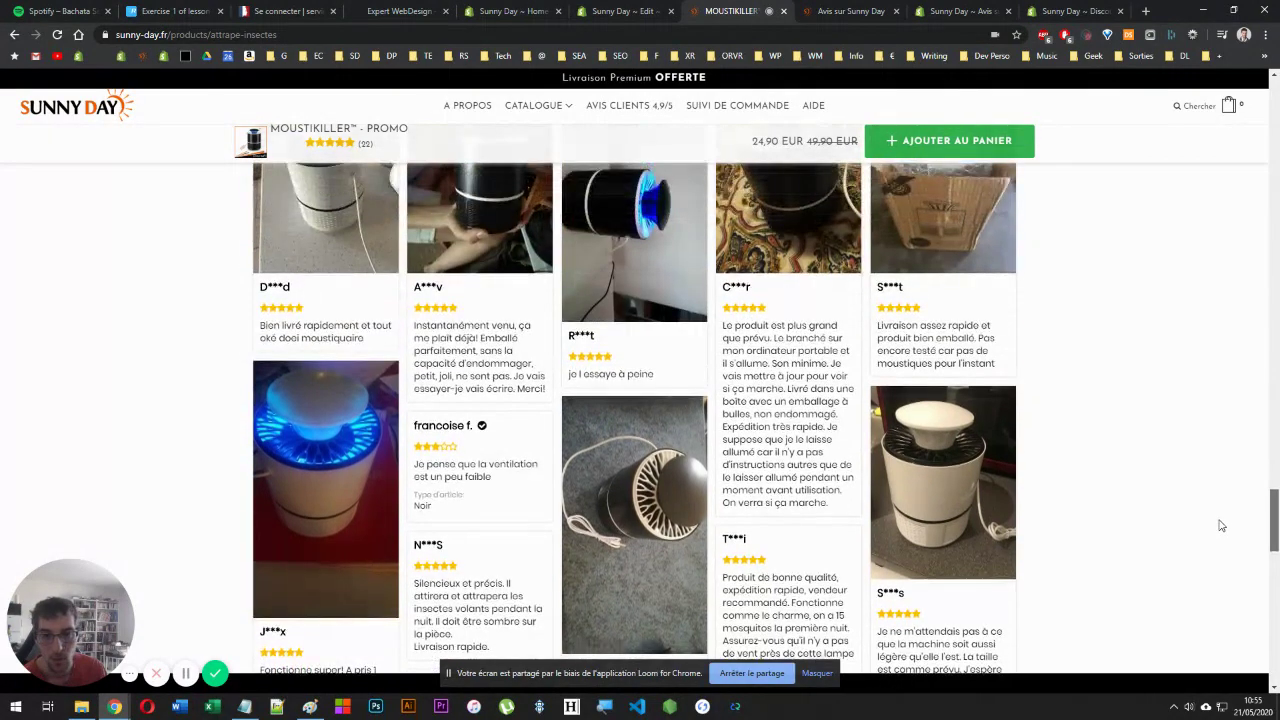
pyautogui.scroll(2, 201, 292)
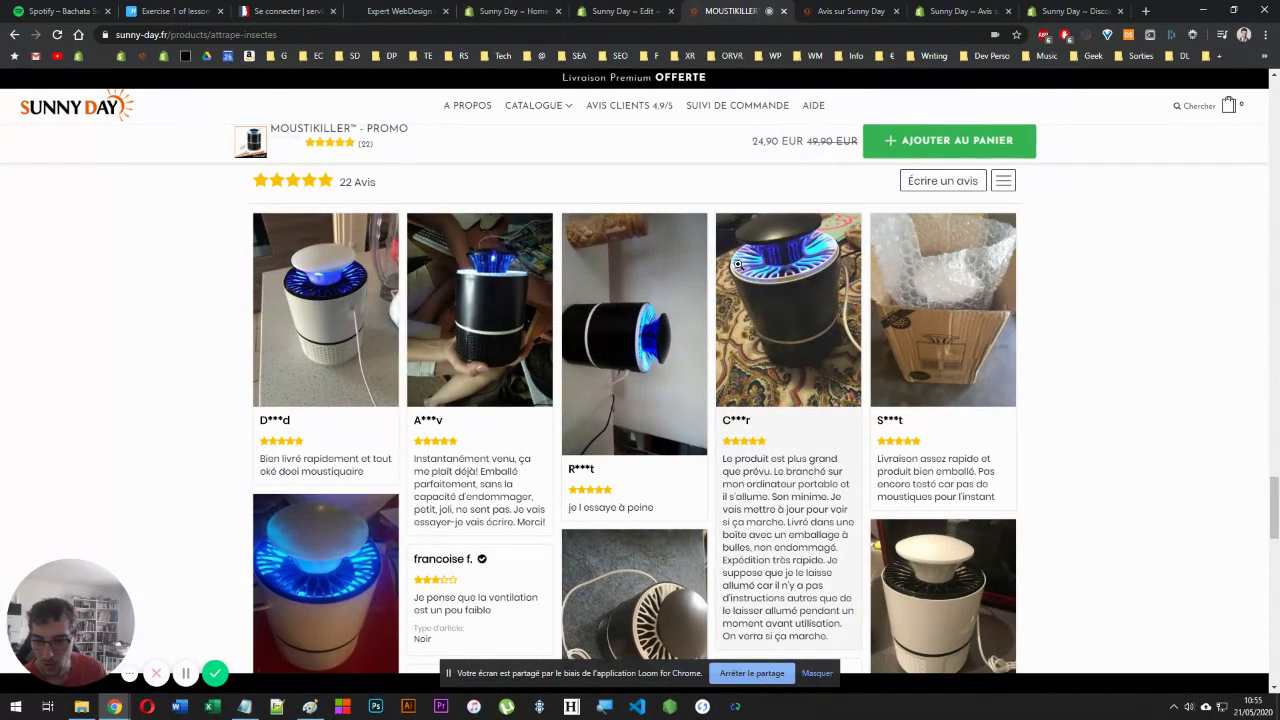
# - Load more comments at the end of the MoustiKiller reviews and look through the expanded list
pyautogui.scroll(-10, 734, 283)
pyautogui.scroll(3, 700, 350)
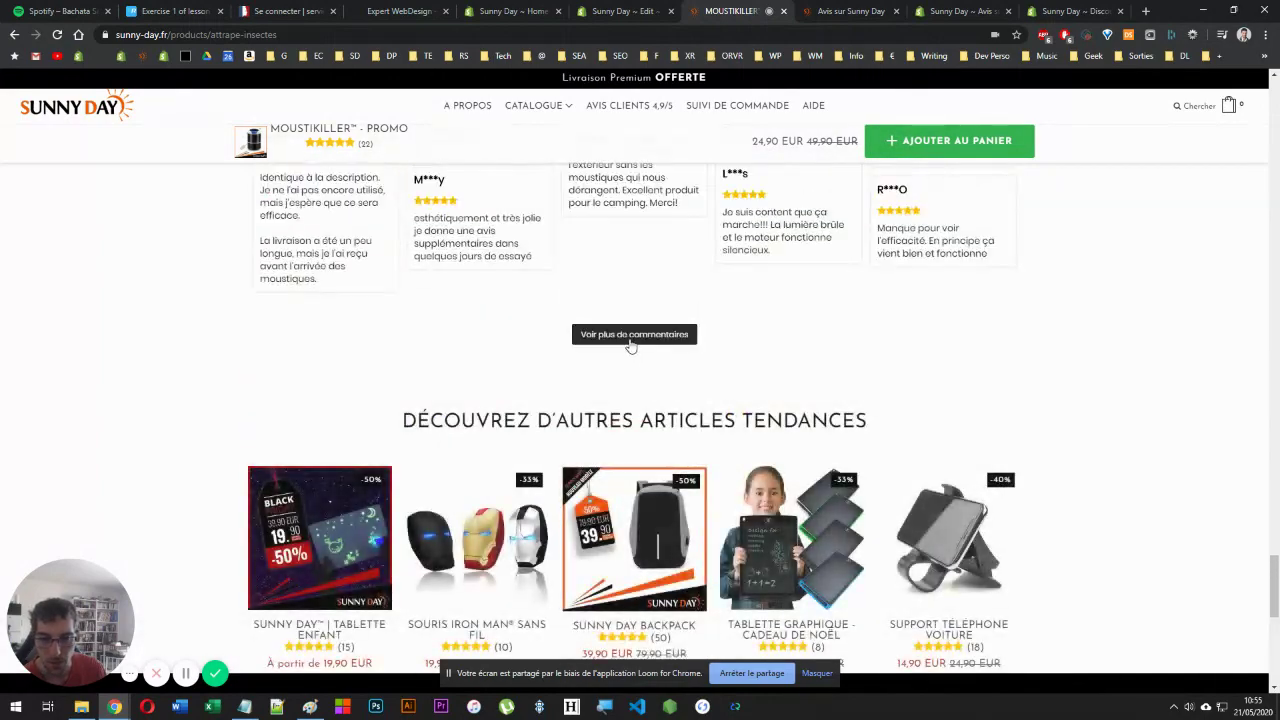
pyautogui.click(633, 338)
pyautogui.scroll(5, 717, 428)
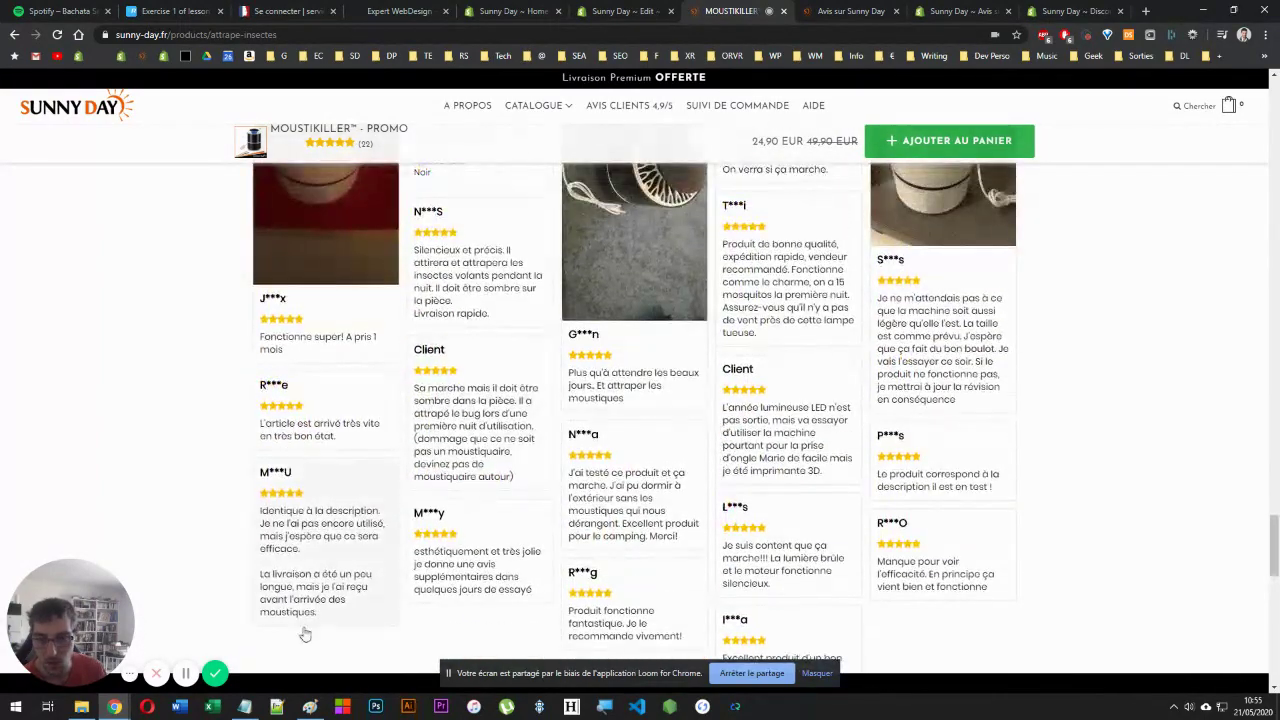
pyautogui.scroll(-10, 637, 297)
pyautogui.scroll(5, 637, 297)
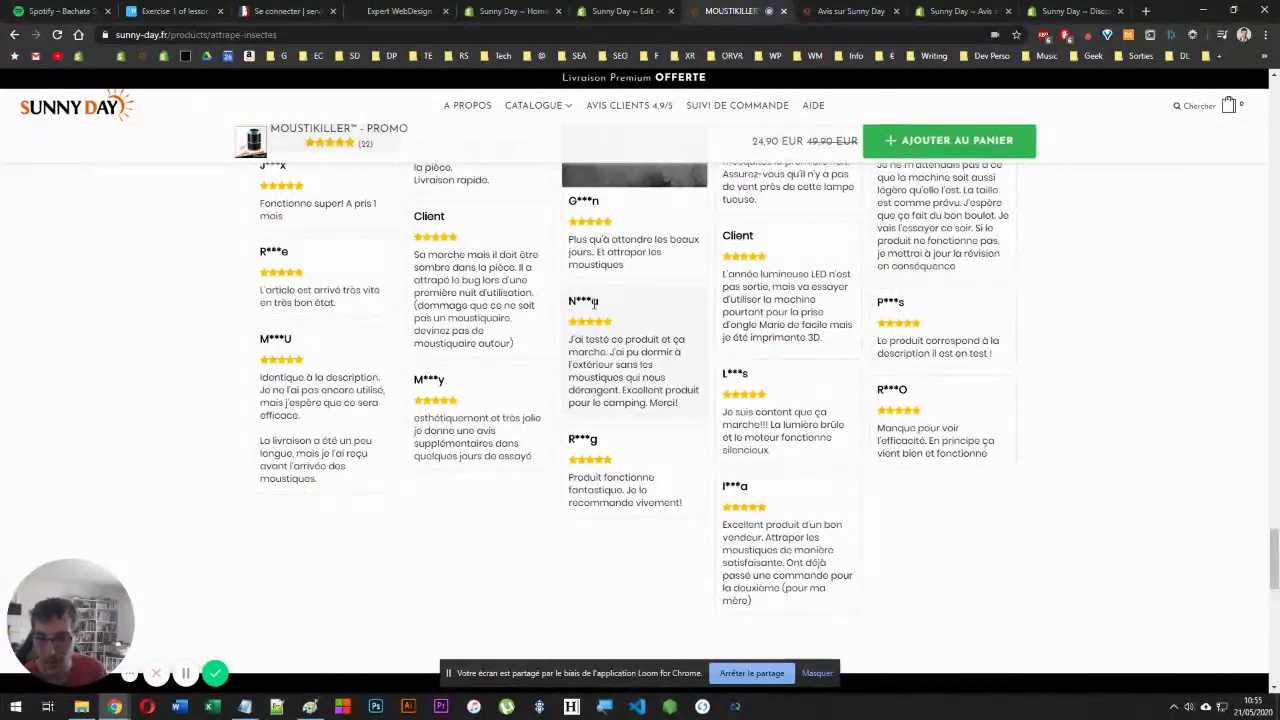
pyautogui.scroll(3, 593, 304)
pyautogui.scroll(1, 593, 304)
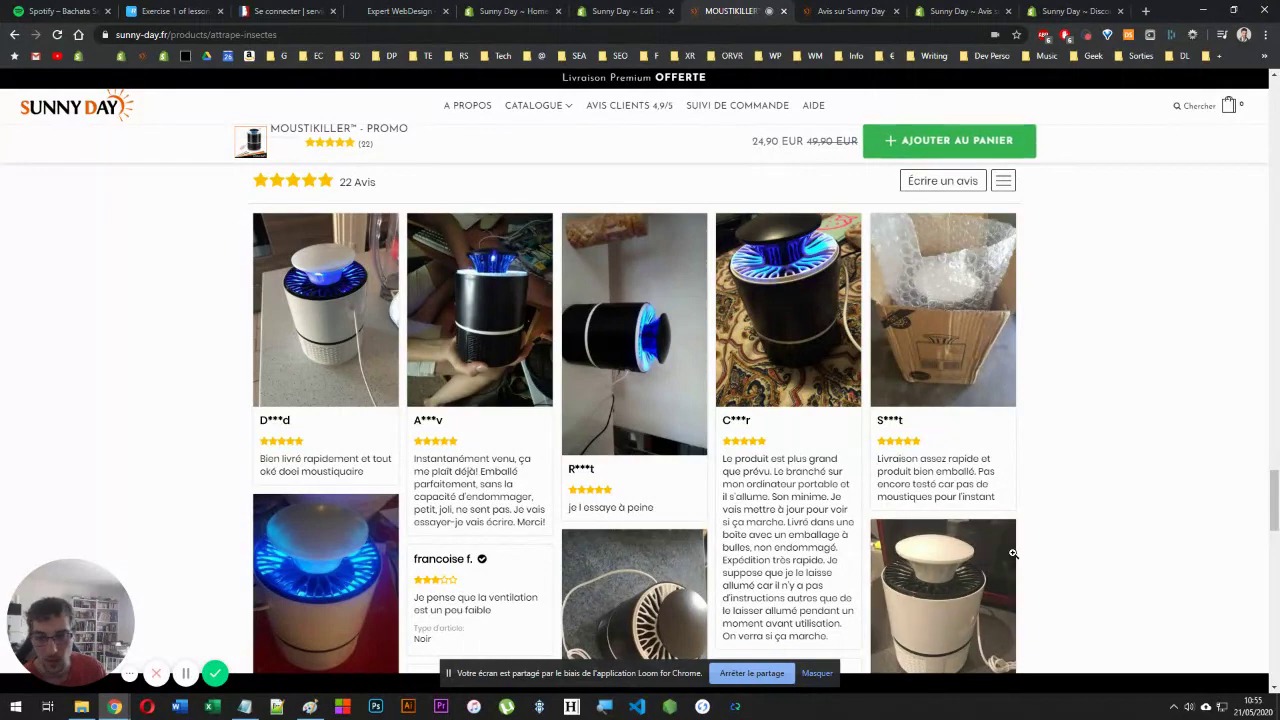
# - Look over the MoustiKiller page's description and guarantee sections together with the customer reviews beneath them
pyautogui.scroll(2, 824, 405)
pyautogui.scroll(6, 580, 383)
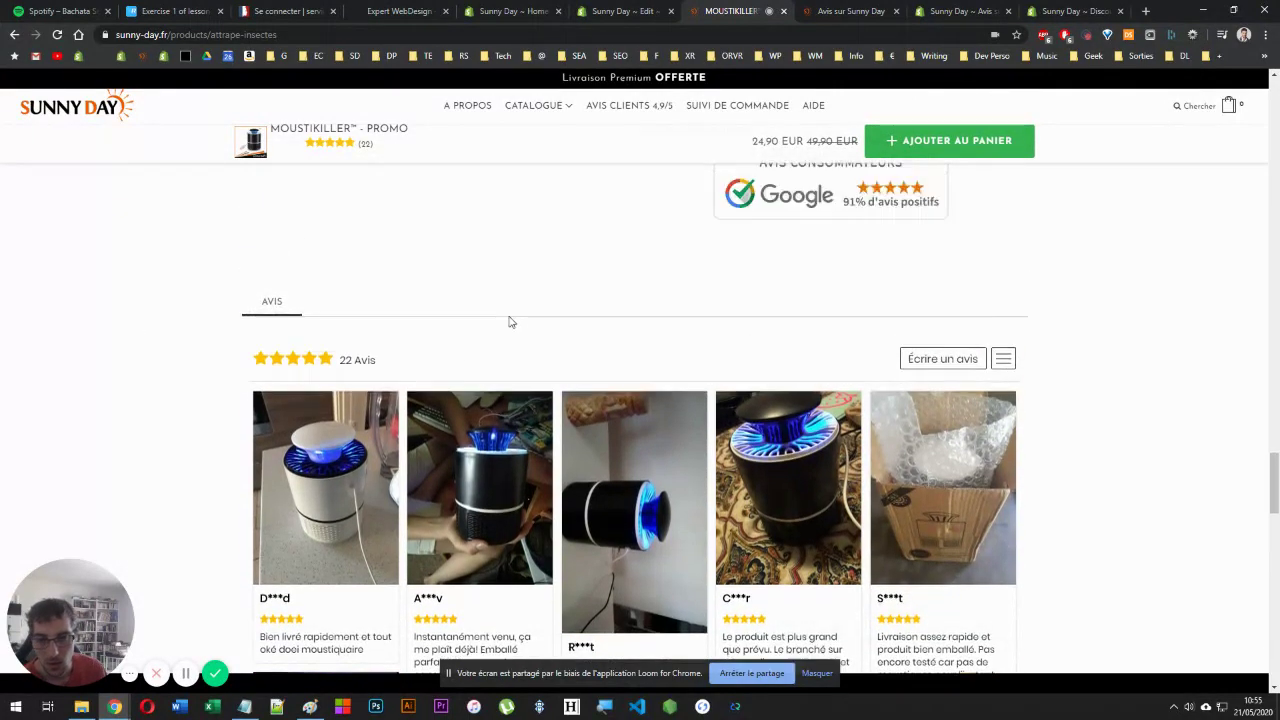
pyautogui.scroll(6, 617, 372)
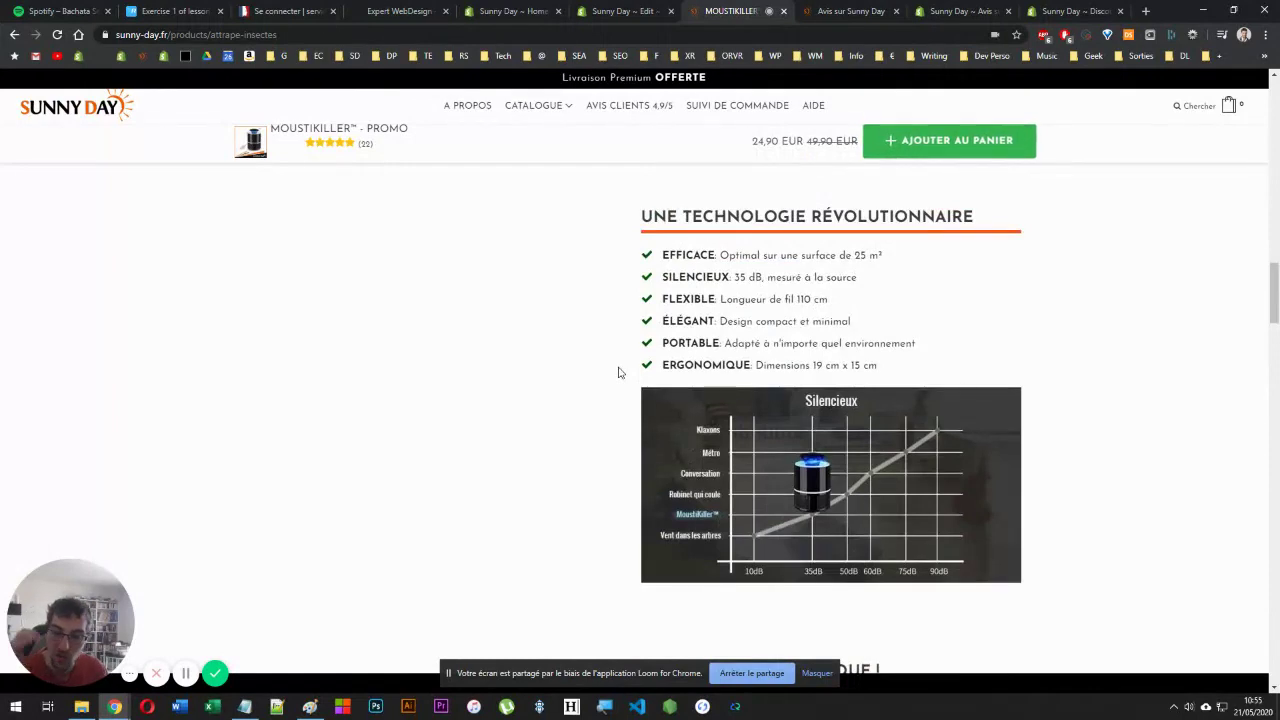
pyautogui.scroll(-5, 618, 372)
pyautogui.scroll(10, 686, 346)
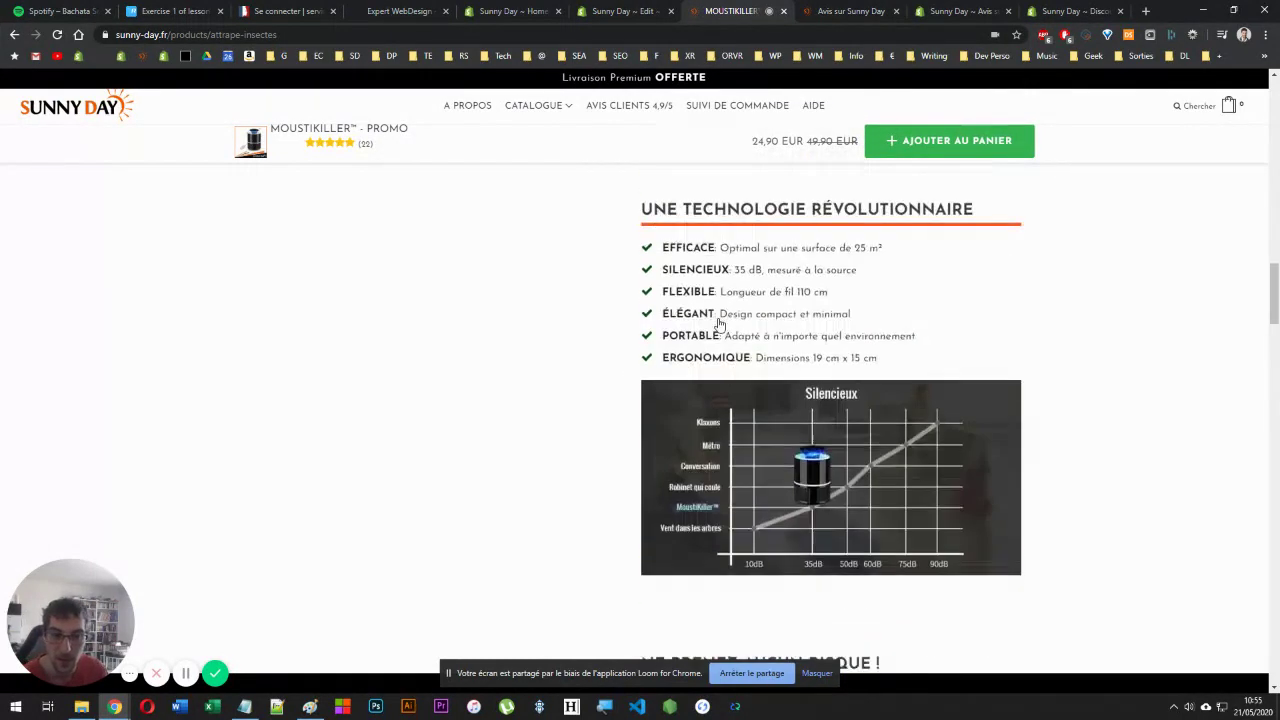
pyautogui.scroll(3, 718, 325)
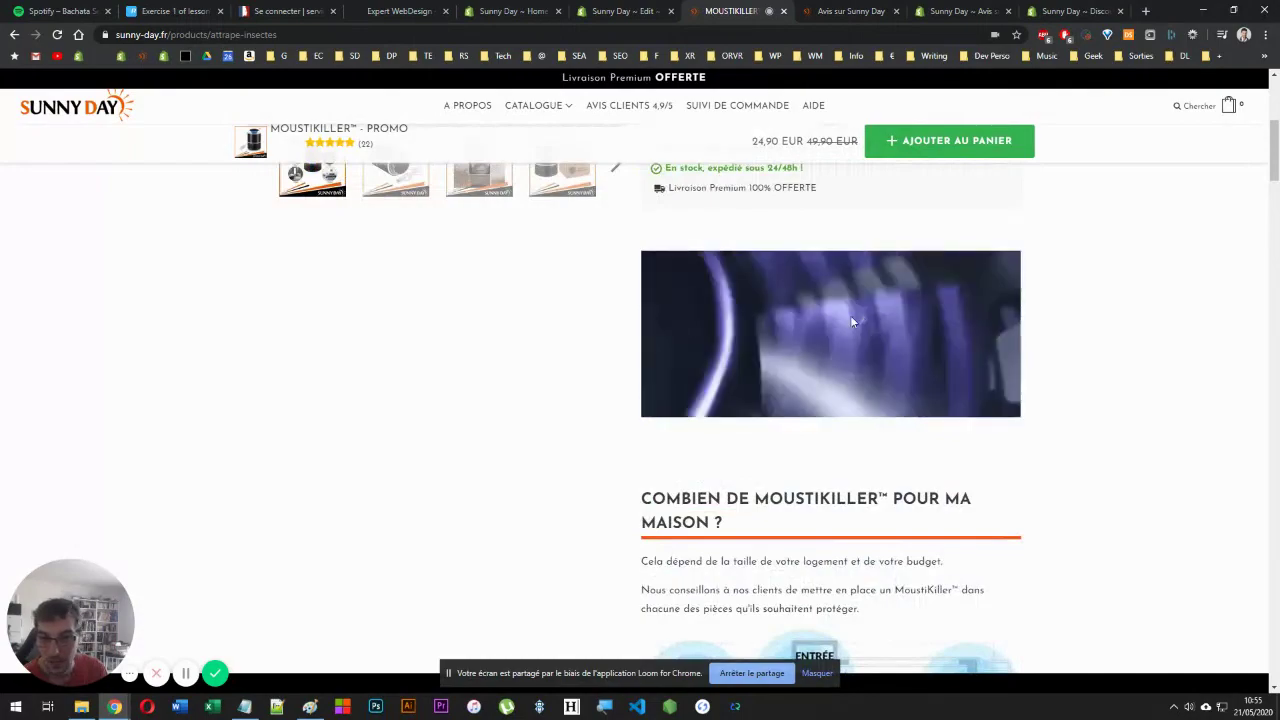
pyautogui.scroll(5, 745, 470)
pyautogui.scroll(-20, 745, 470)
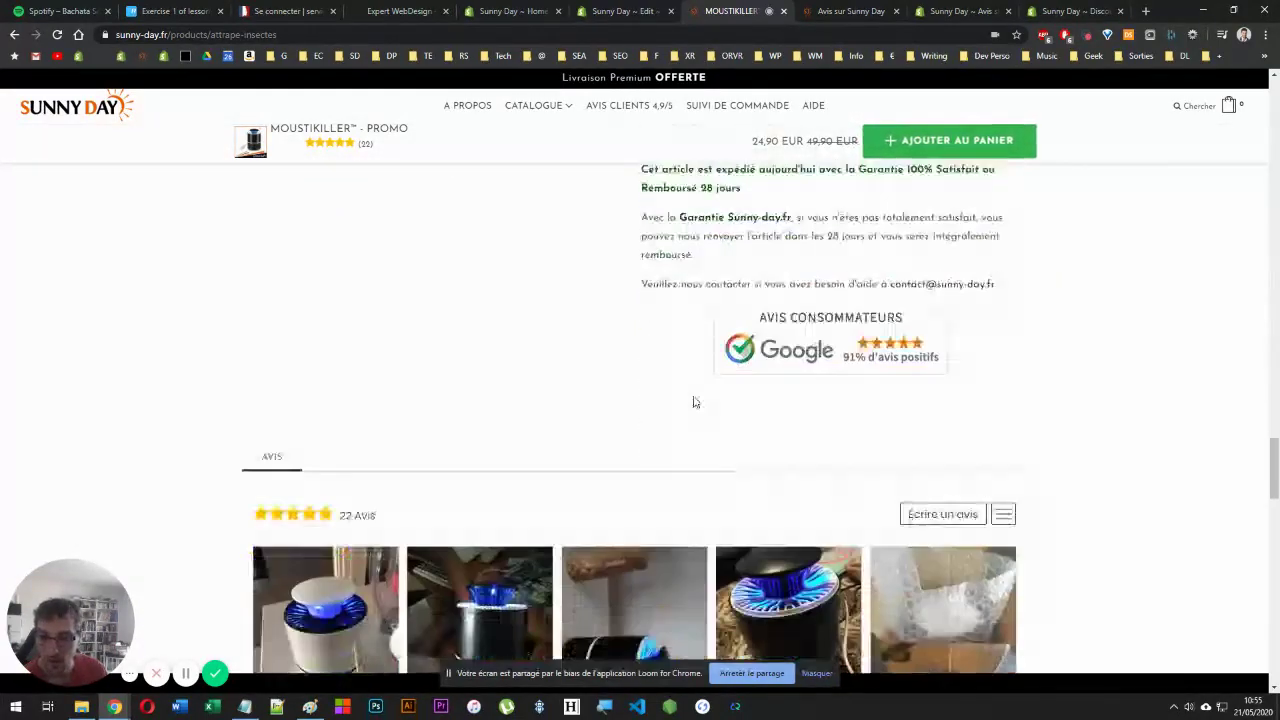
pyautogui.scroll(4, 835, 458)
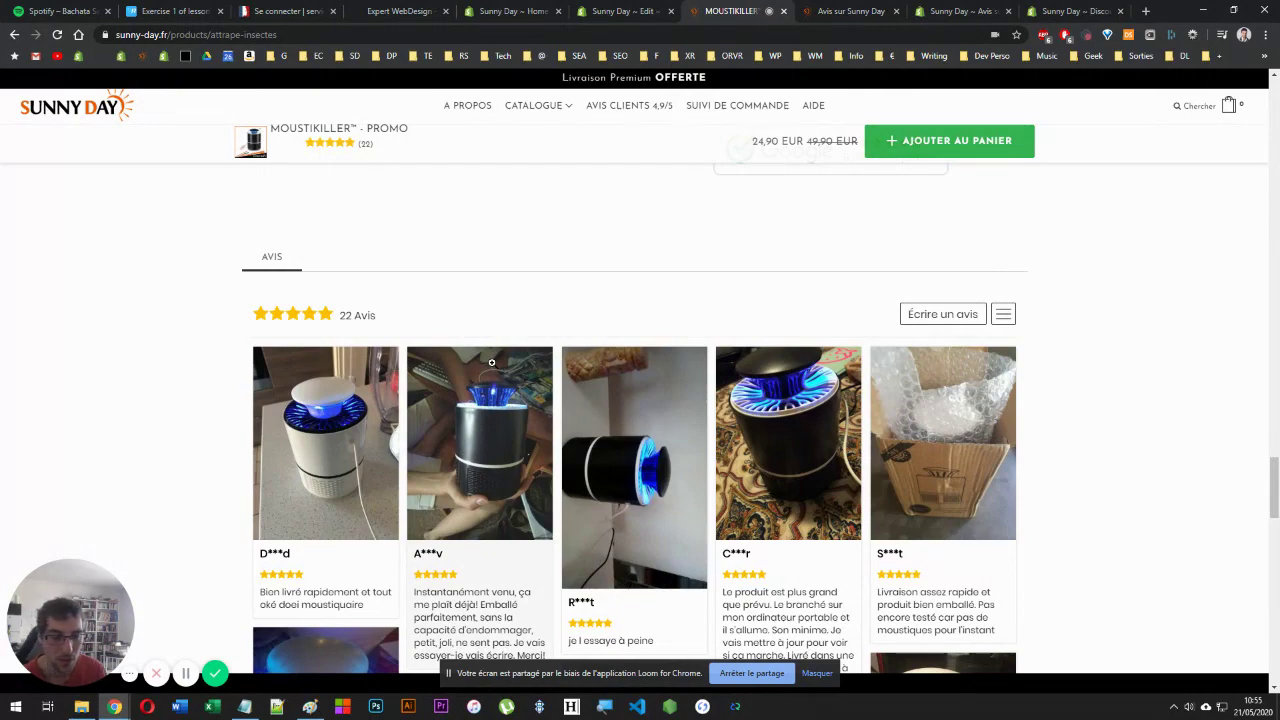
pyautogui.scroll(-3, 500, 400)
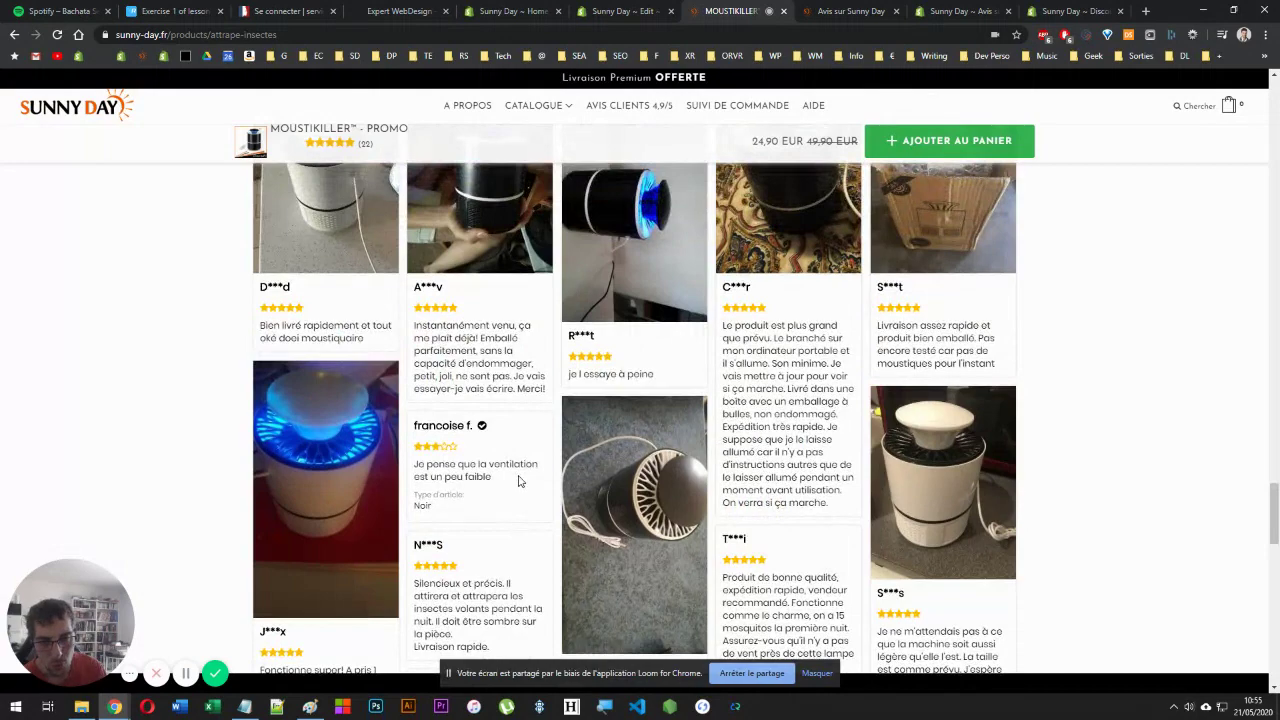
pyautogui.scroll(5, 518, 481)
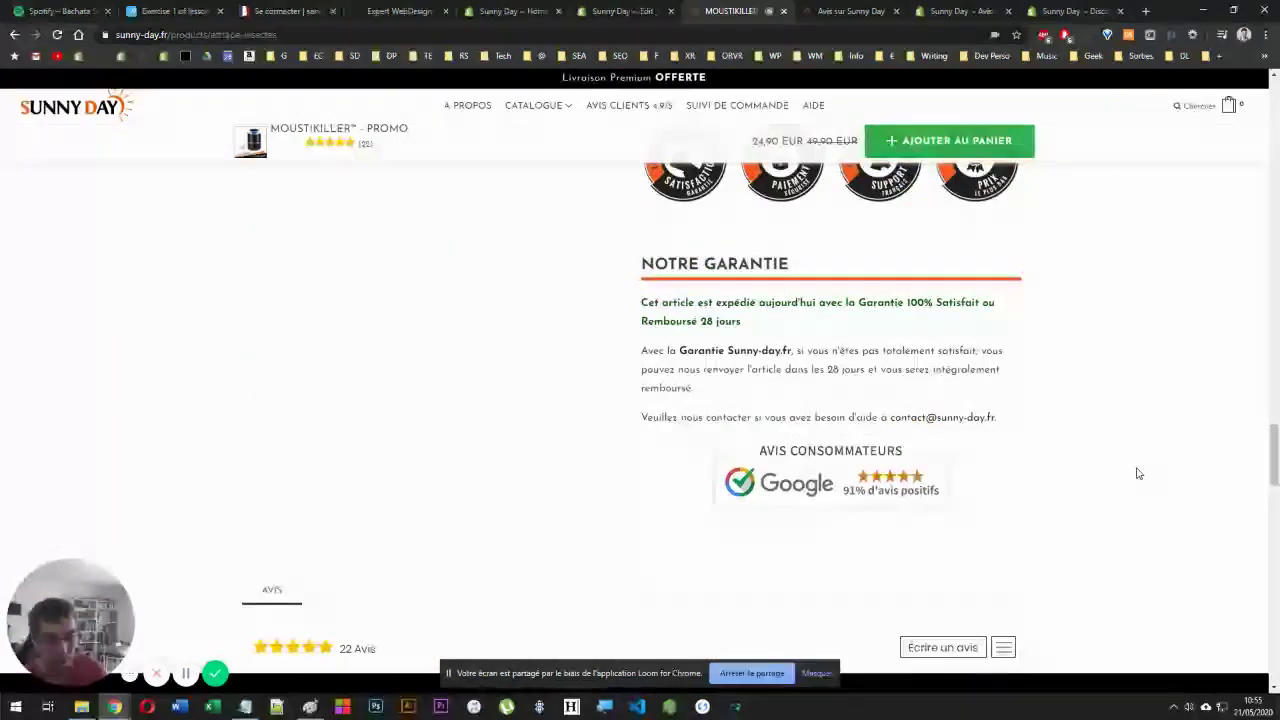
# - Go from the MoustiKiller page to the store's home page and examine the star ratings under the catalogue products
pyautogui.moveTo(1272, 455); pyautogui.dragTo(1272, 95)
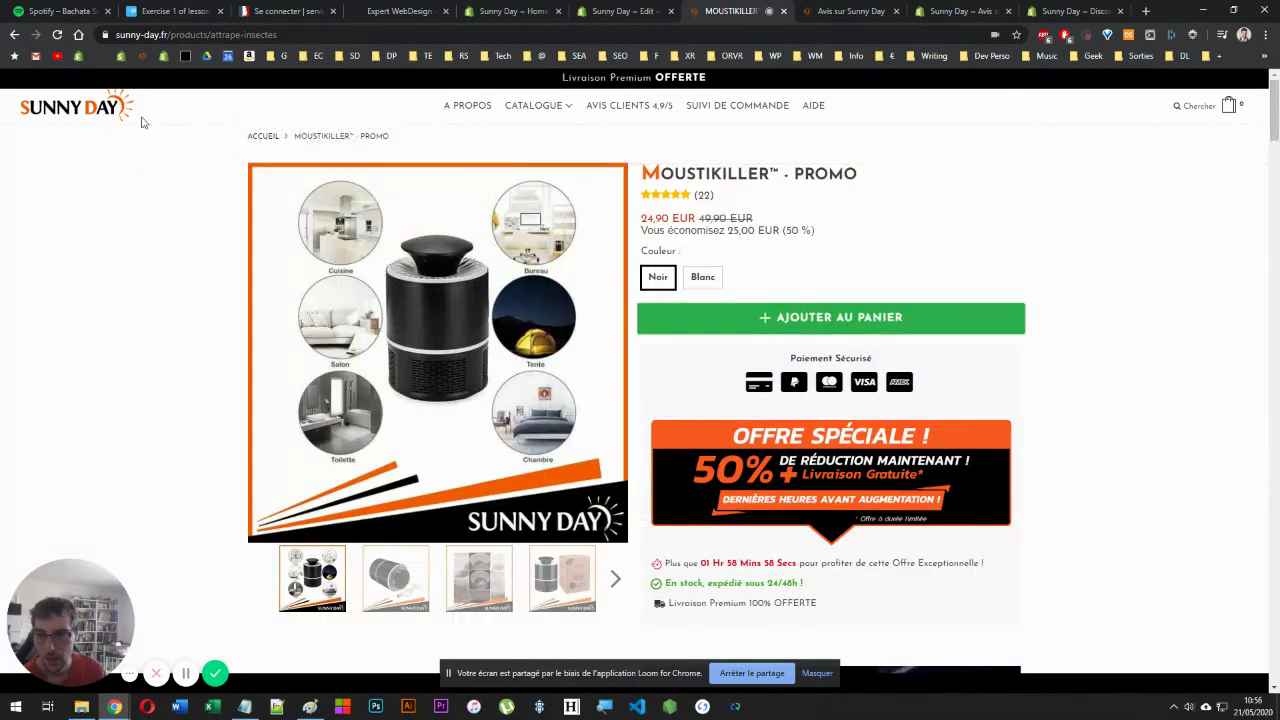
pyautogui.click(113, 105)
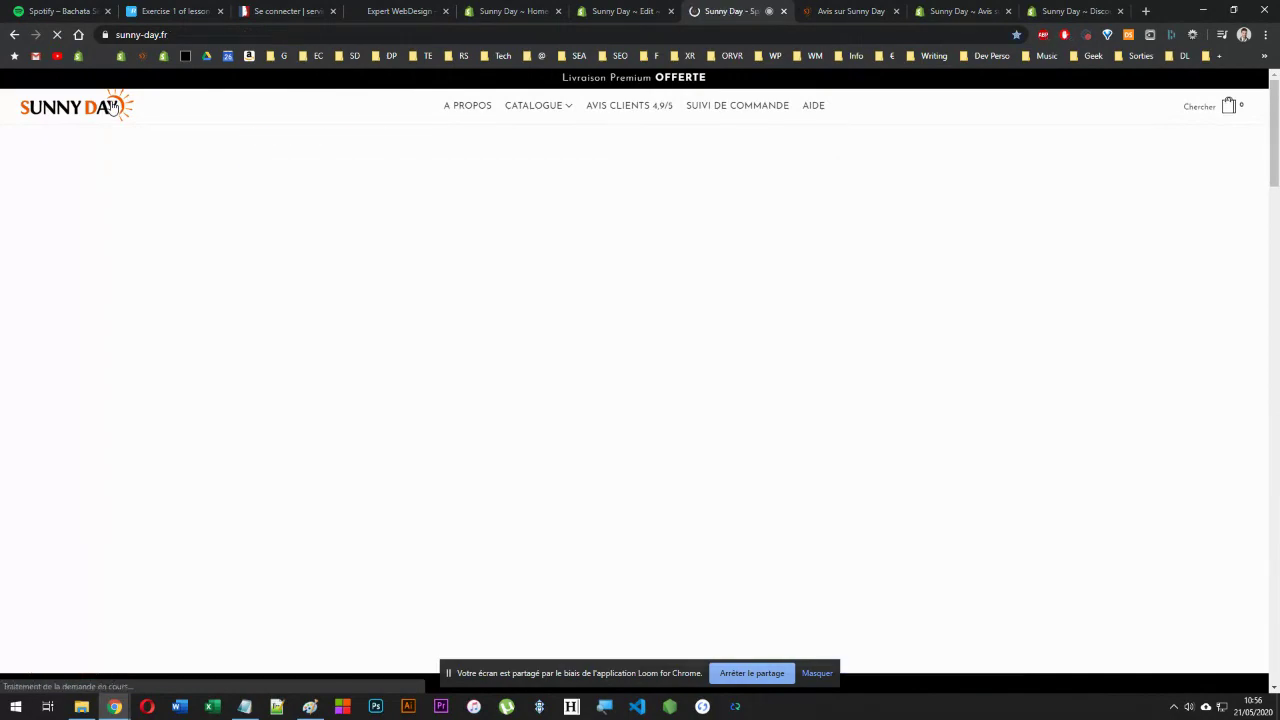
pyautogui.scroll(-5, 394, 317)
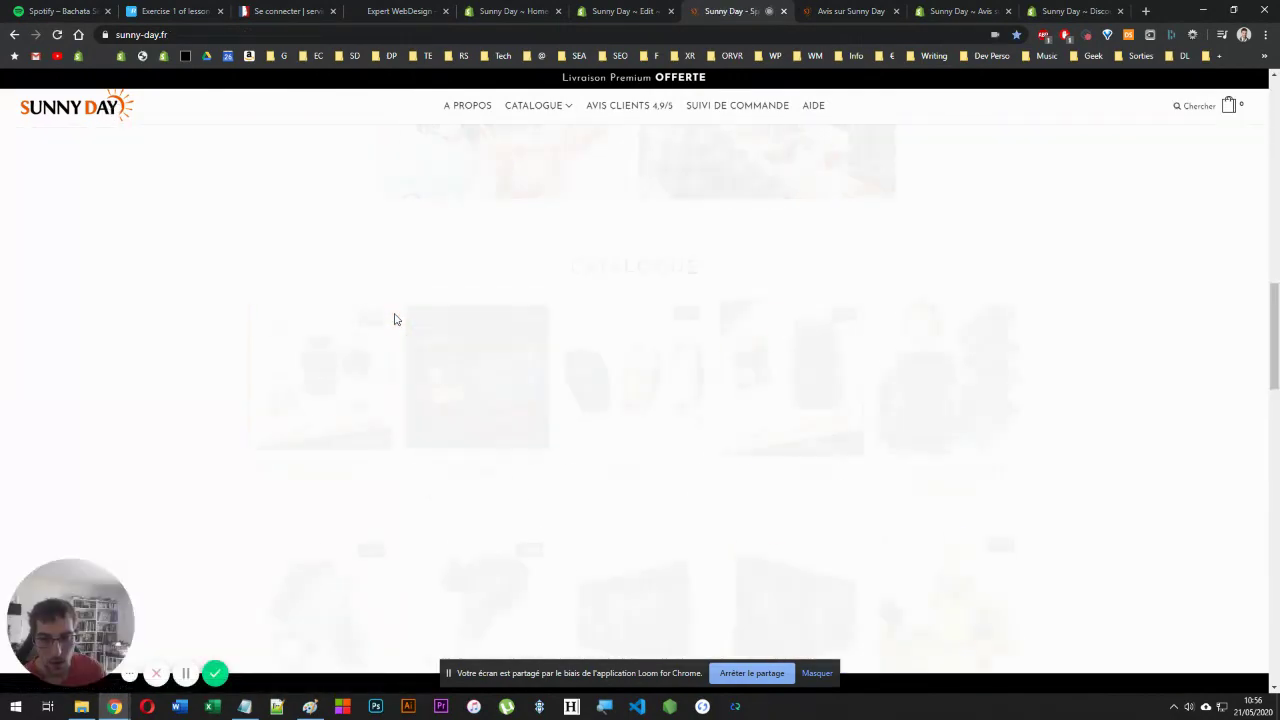
pyautogui.scroll(-1, 409, 347)
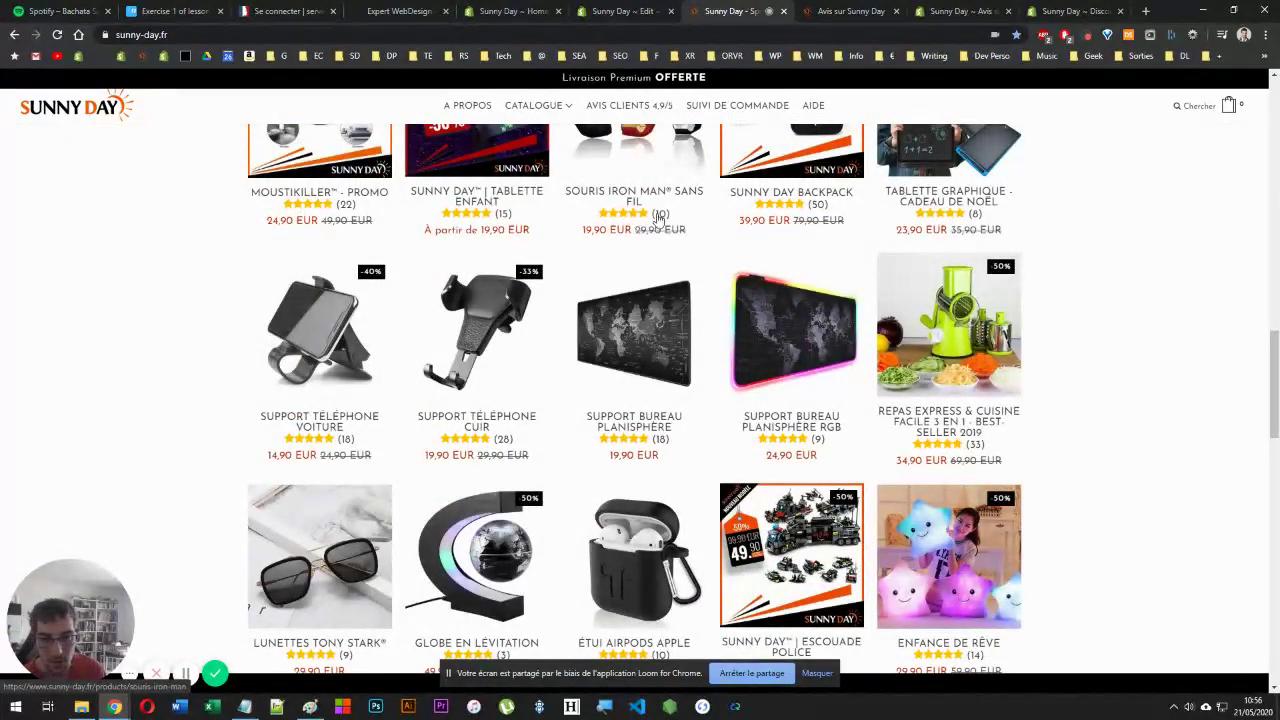
pyautogui.scroll(-5, 669, 417)
pyautogui.scroll(5, 632, 363)
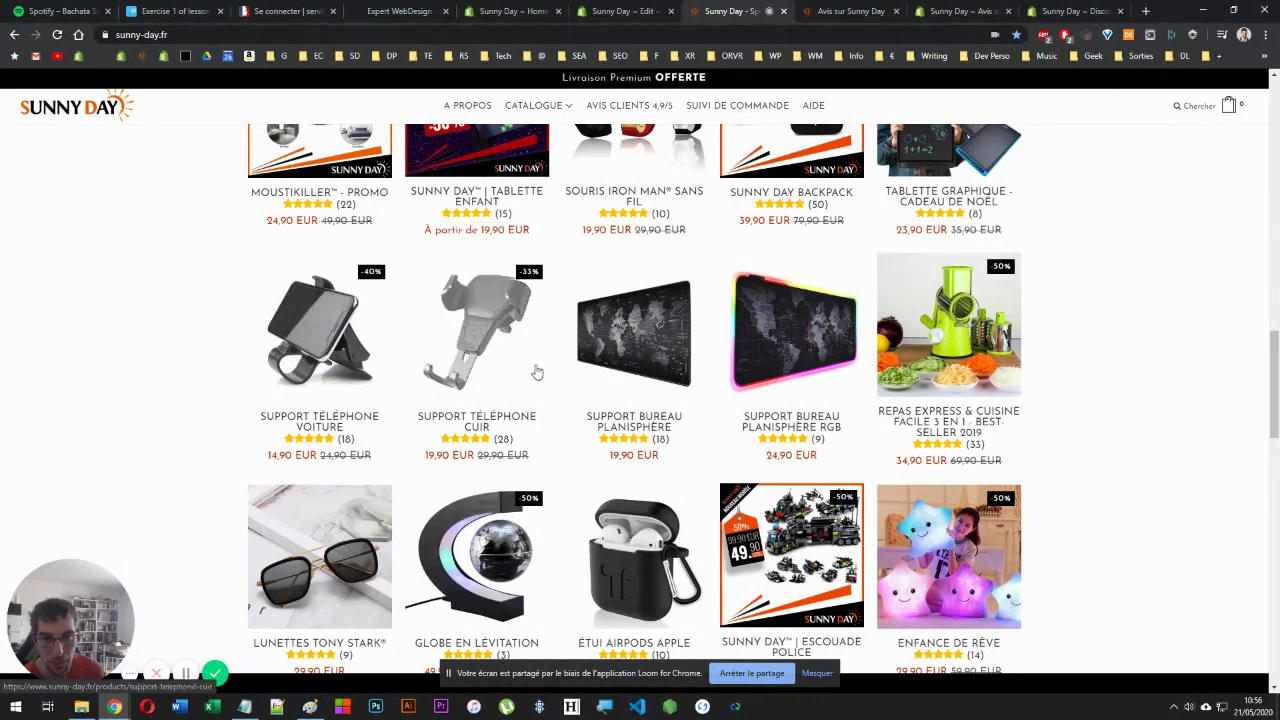
pyautogui.scroll(4, 533, 371)
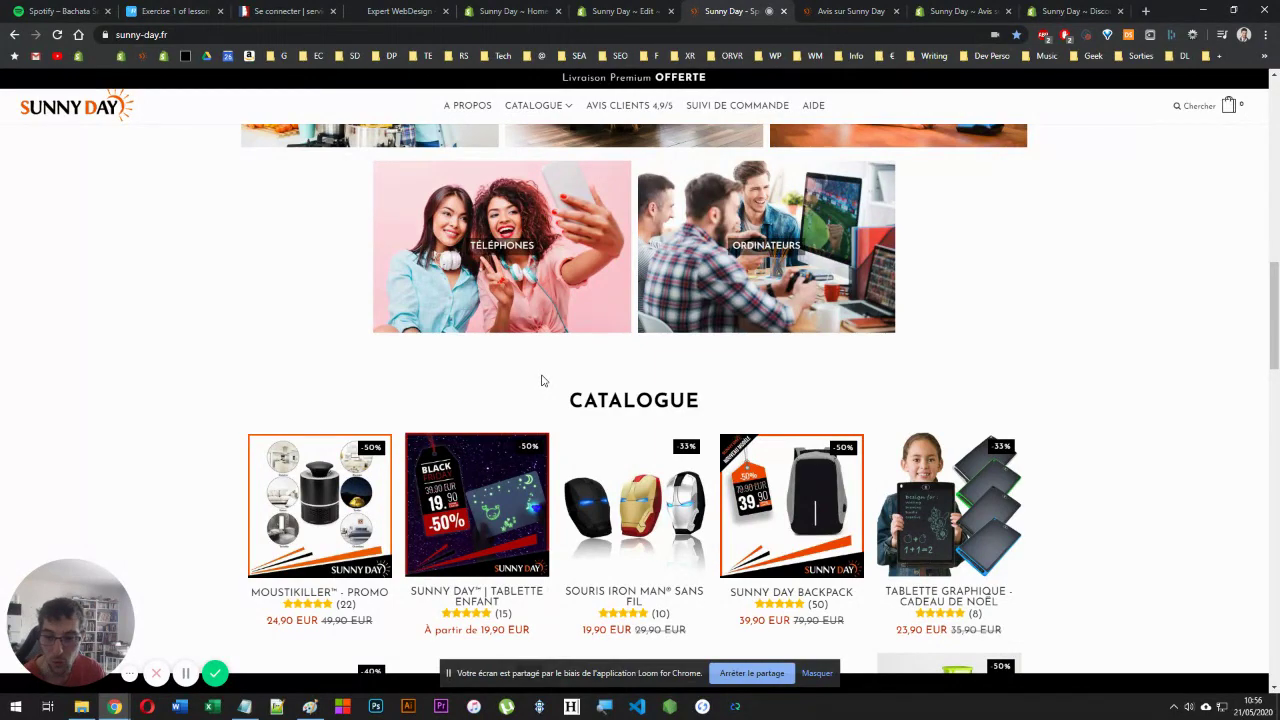
# - Check the home page footer for the Avis Clients link to the store's reviews page
pyautogui.scroll(8, 541, 380)
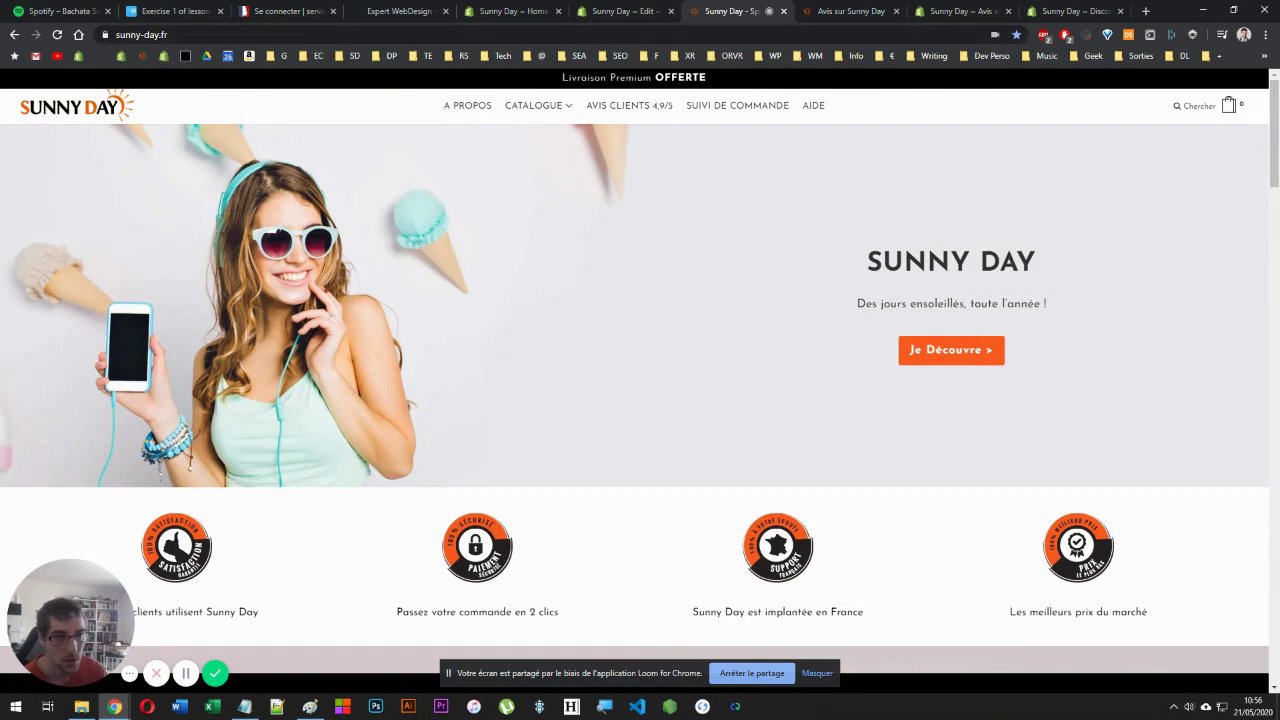
pyautogui.scroll(-15, 1266, 141)
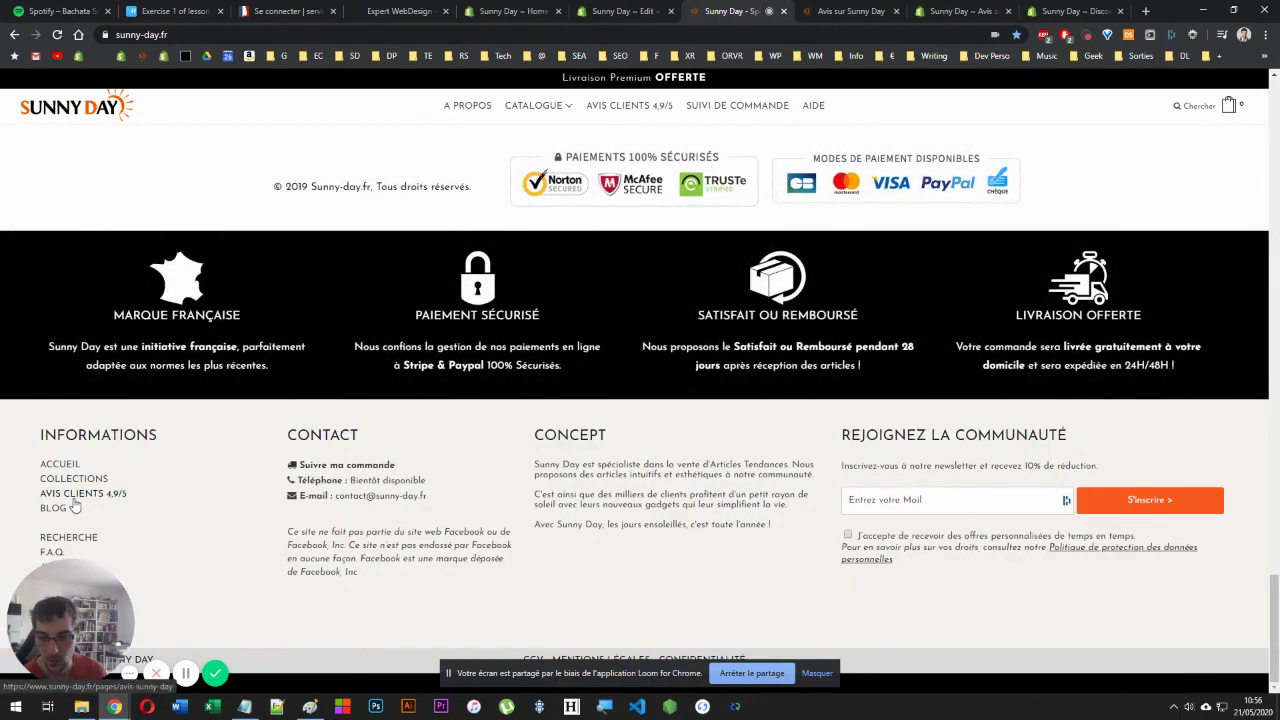
pyautogui.scroll(15, 548, 447)
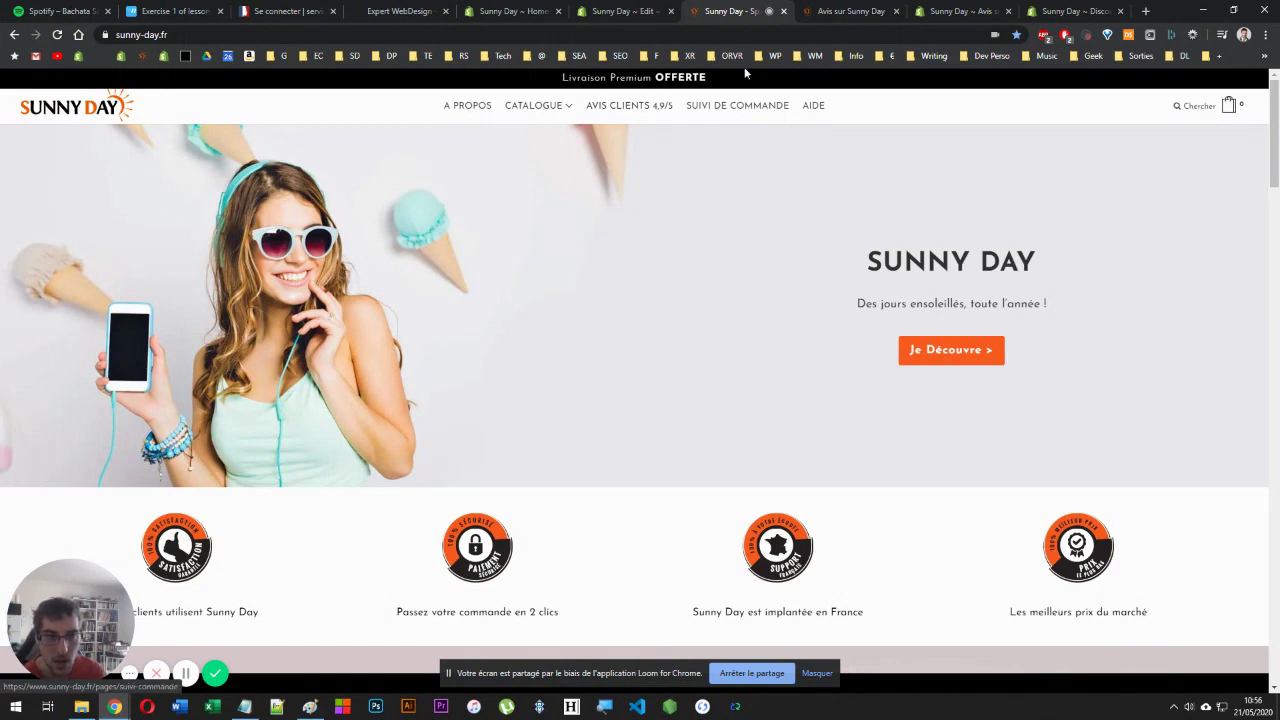
# - Switch to the Avis sur Sunny Day page, load more comments twice, and look through the photo reviews and introductory text
pyautogui.click(850, 11)
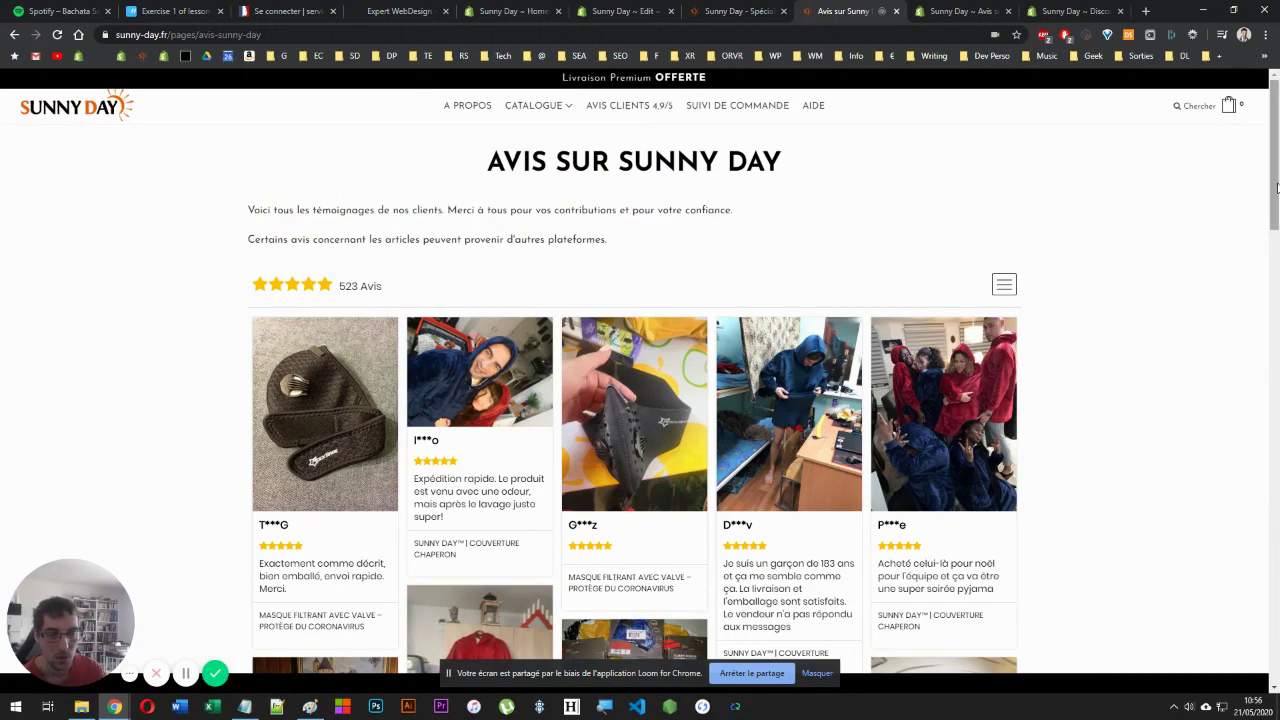
pyautogui.moveTo(1277, 187); pyautogui.dragTo(1236, 553)
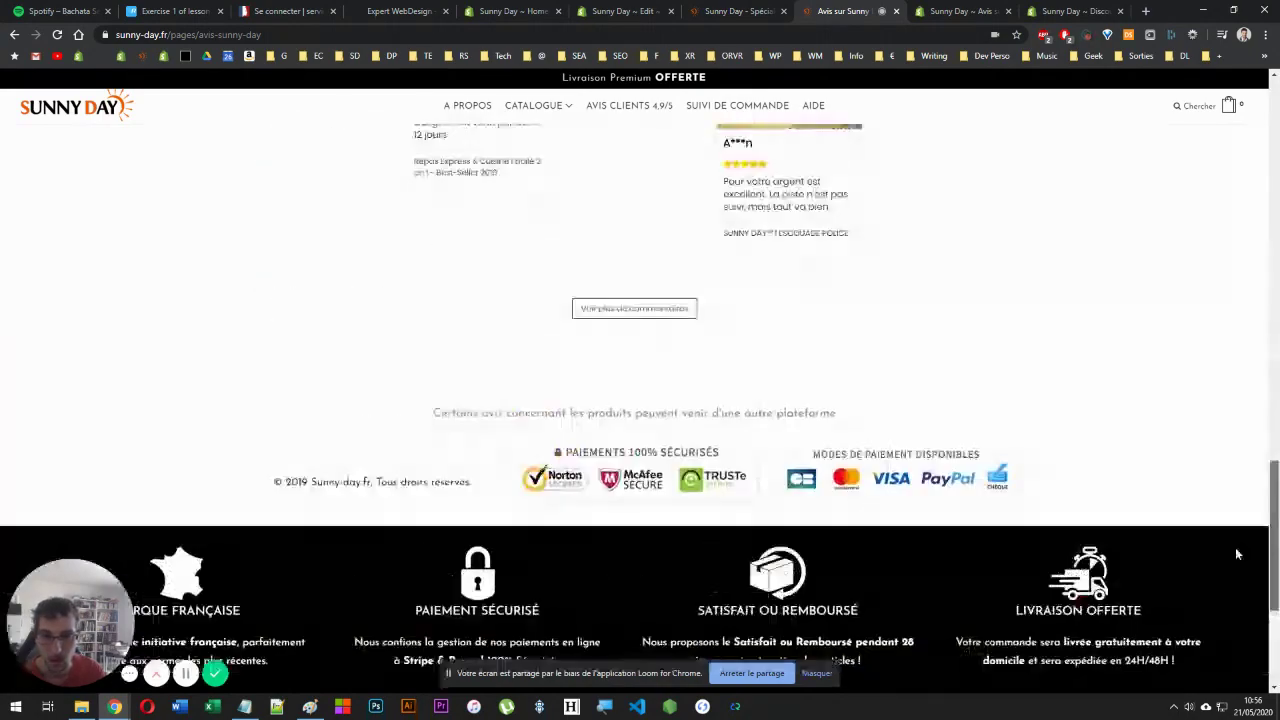
pyautogui.scroll(-10, 661, 381)
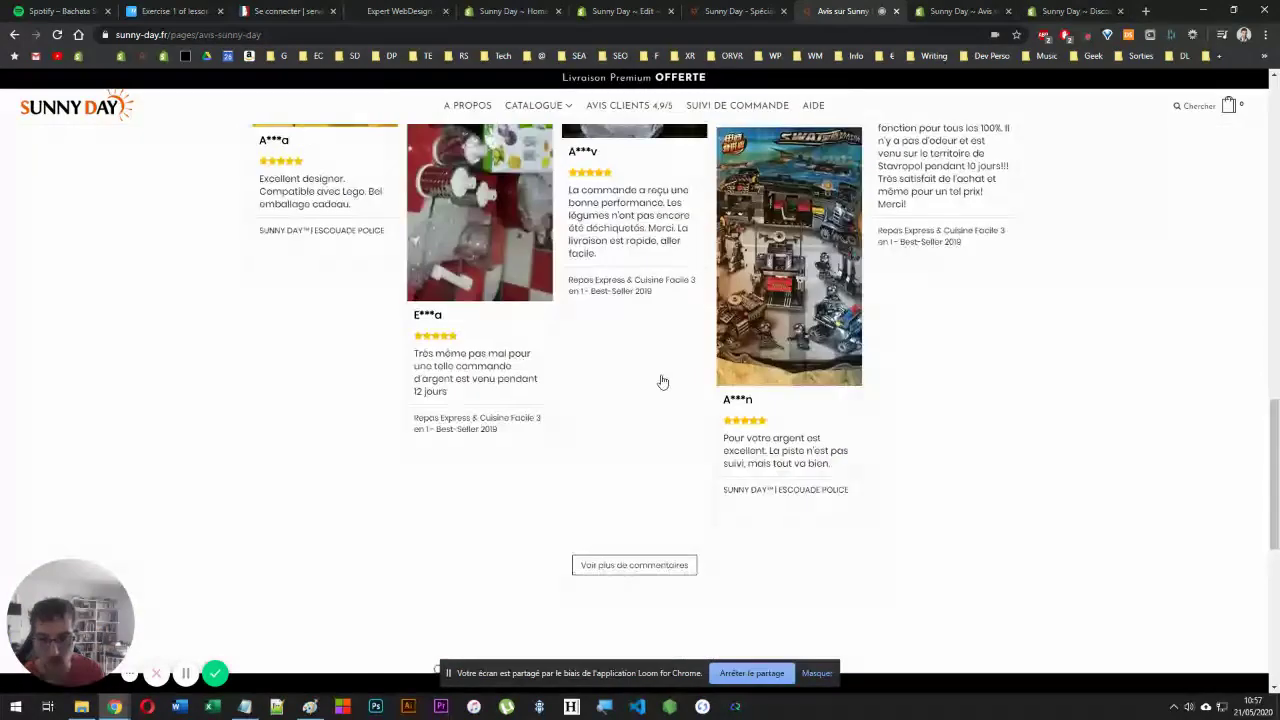
pyautogui.scroll(-3, 661, 381)
pyautogui.click(608, 297)
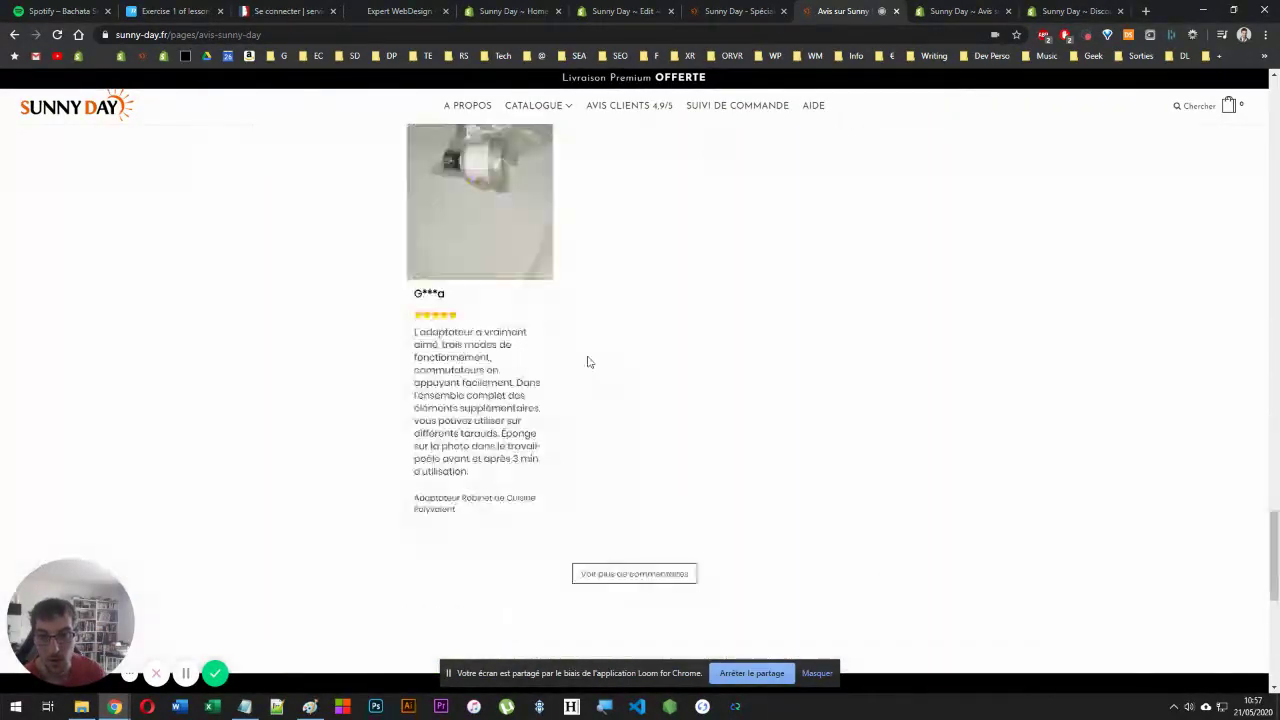
pyautogui.click(623, 432)
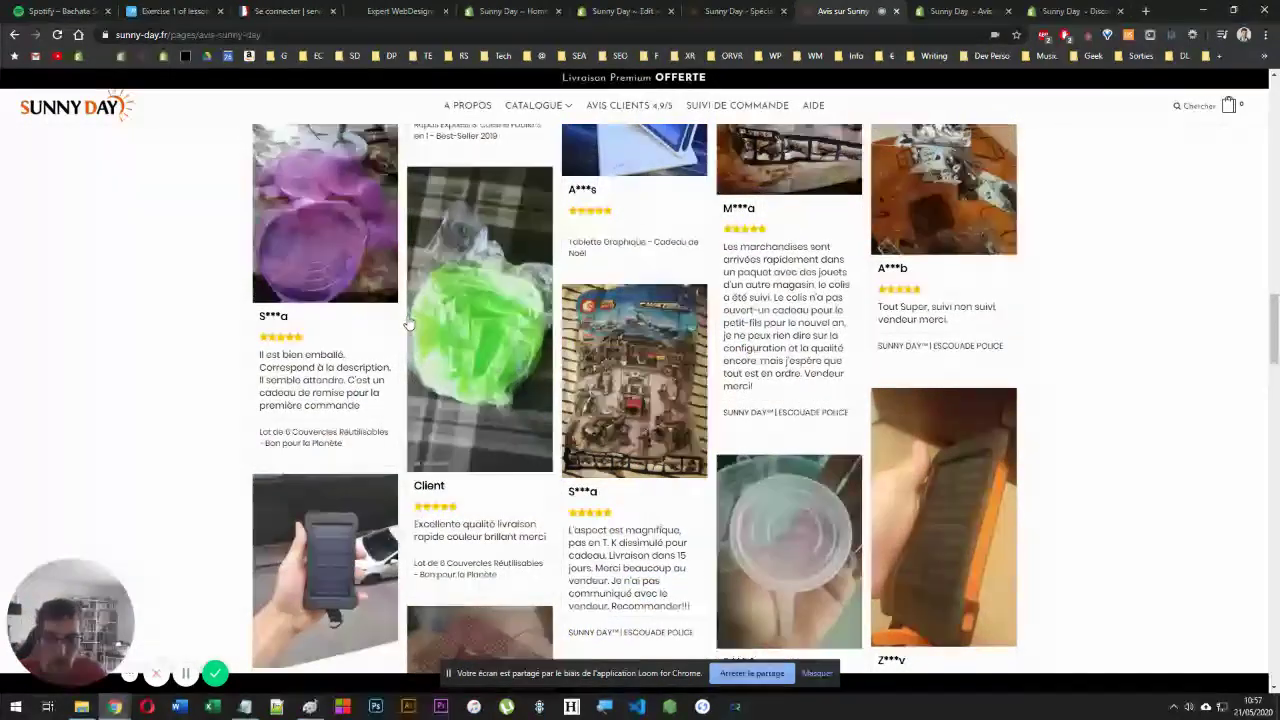
pyautogui.scroll(2, 408, 322)
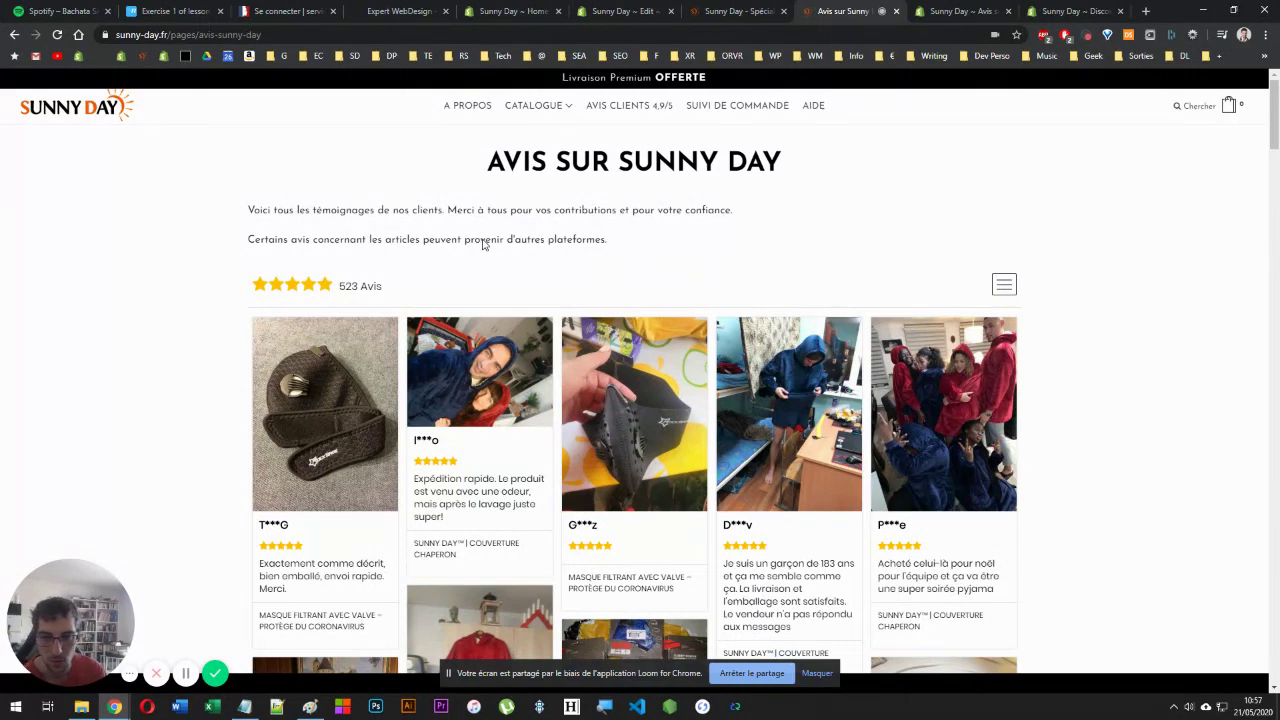
pyautogui.scroll(-4, 86, 283)
pyautogui.scroll(4, 75, 290)
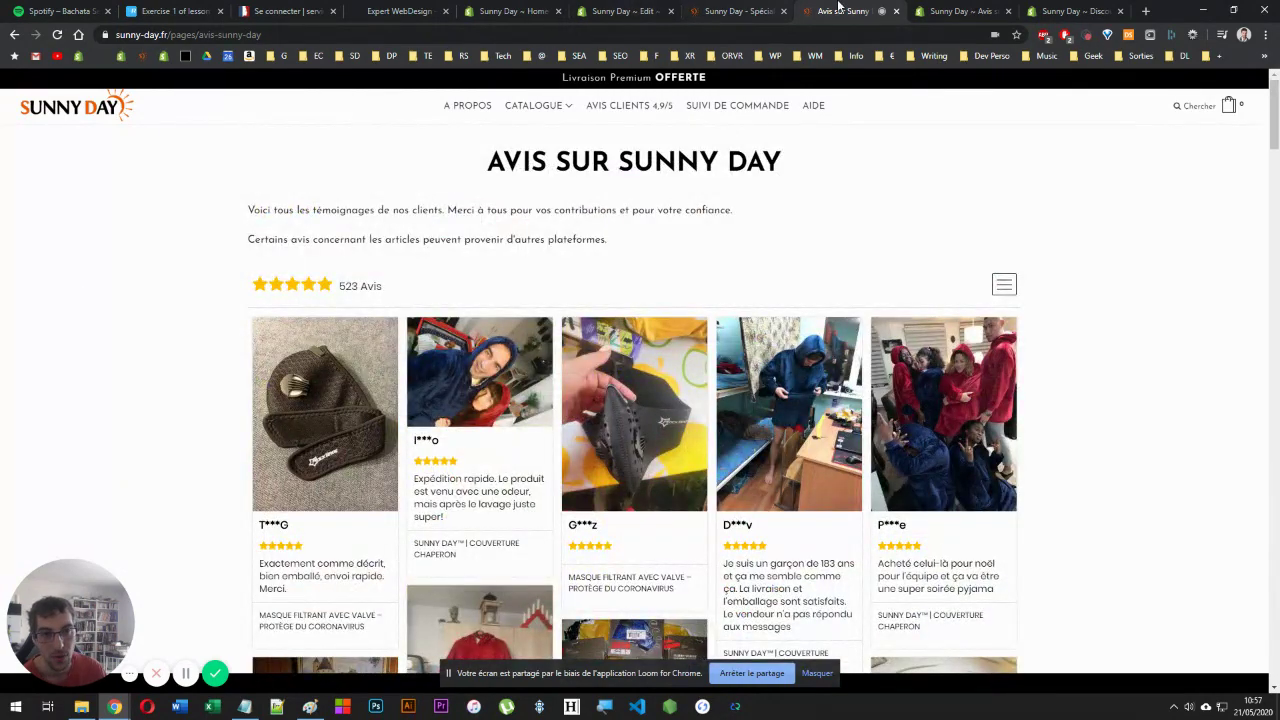
# - Switch to the Avis sur Sunny Day page's editor in the Shopify admin and review its title and content text
pyautogui.click(925, 10)
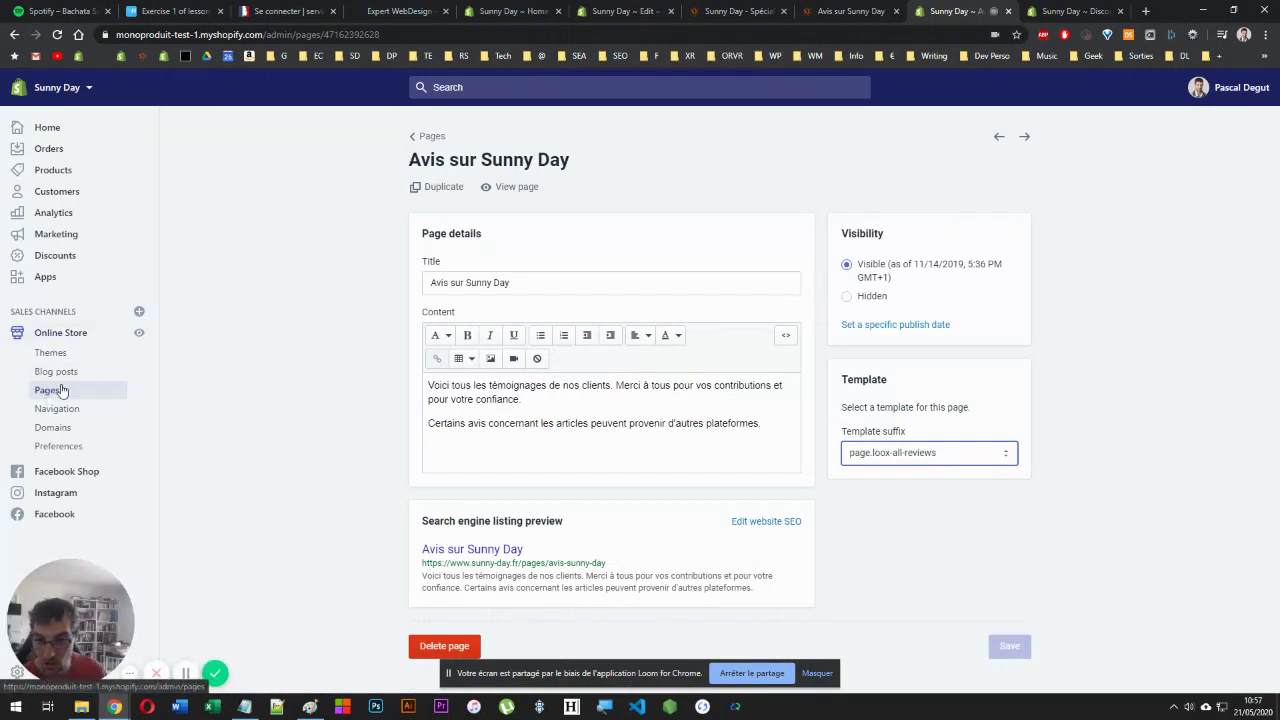
pyautogui.tripleClick(561, 293)
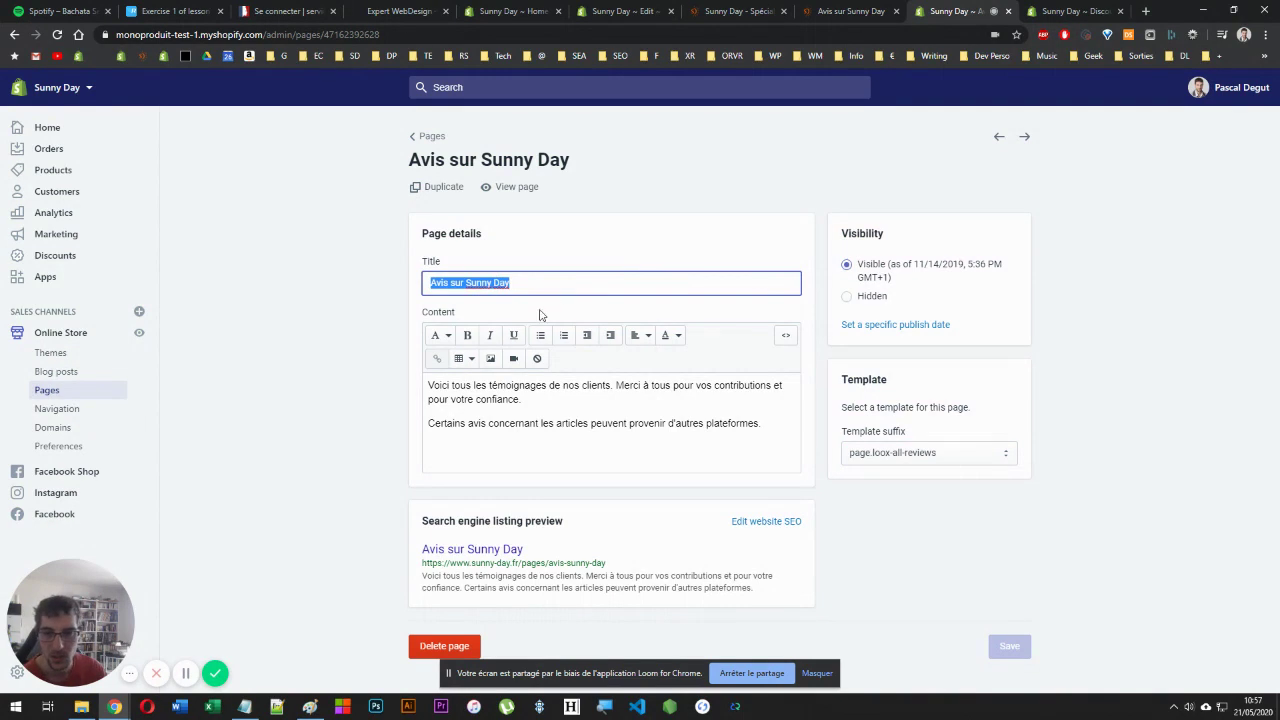
pyautogui.moveTo(786, 428); pyautogui.dragTo(186, 371)
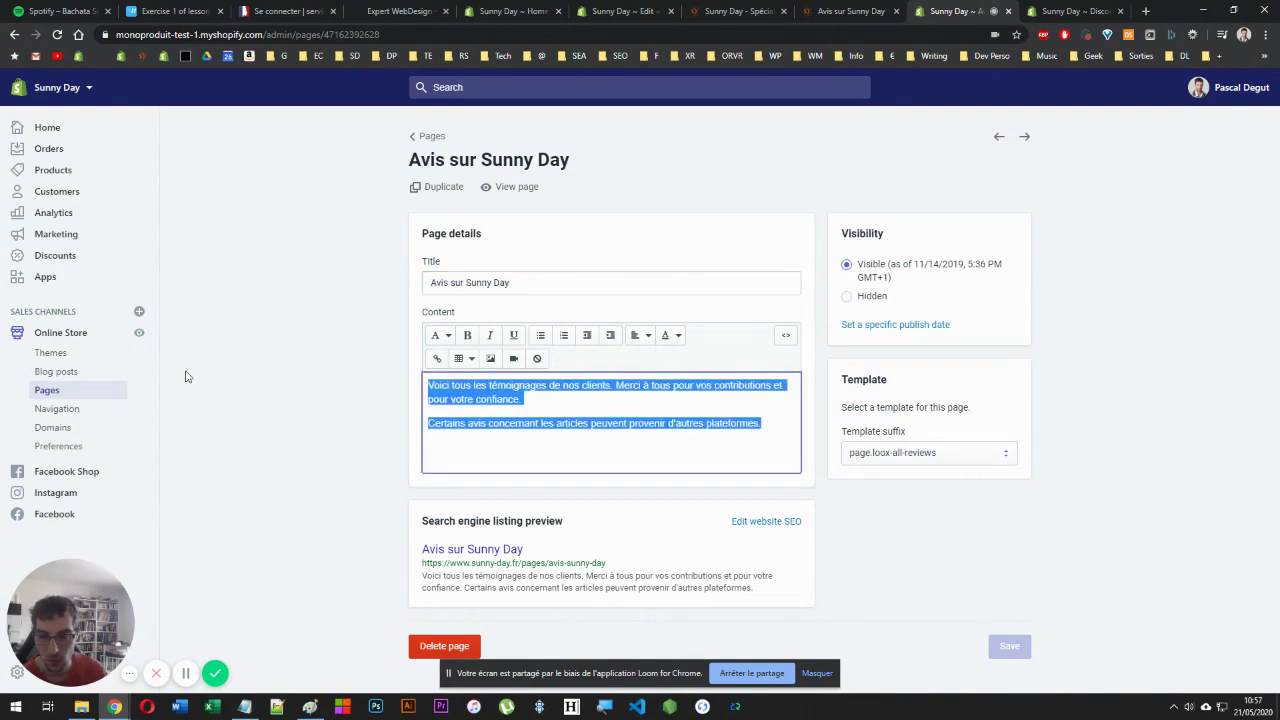
# - Choose page.loox-all-reviews as the template suffix for the Avis sur Sunny Day page
pyautogui.click(913, 455)
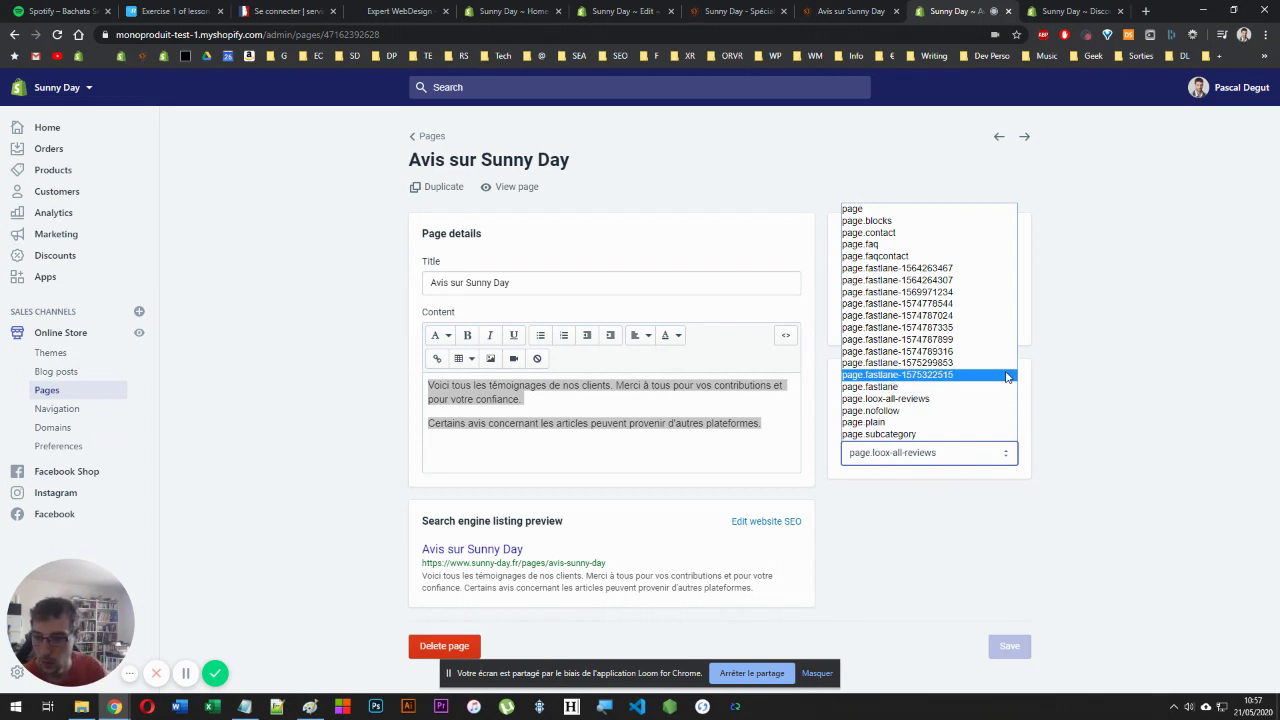
pyautogui.click(895, 457)
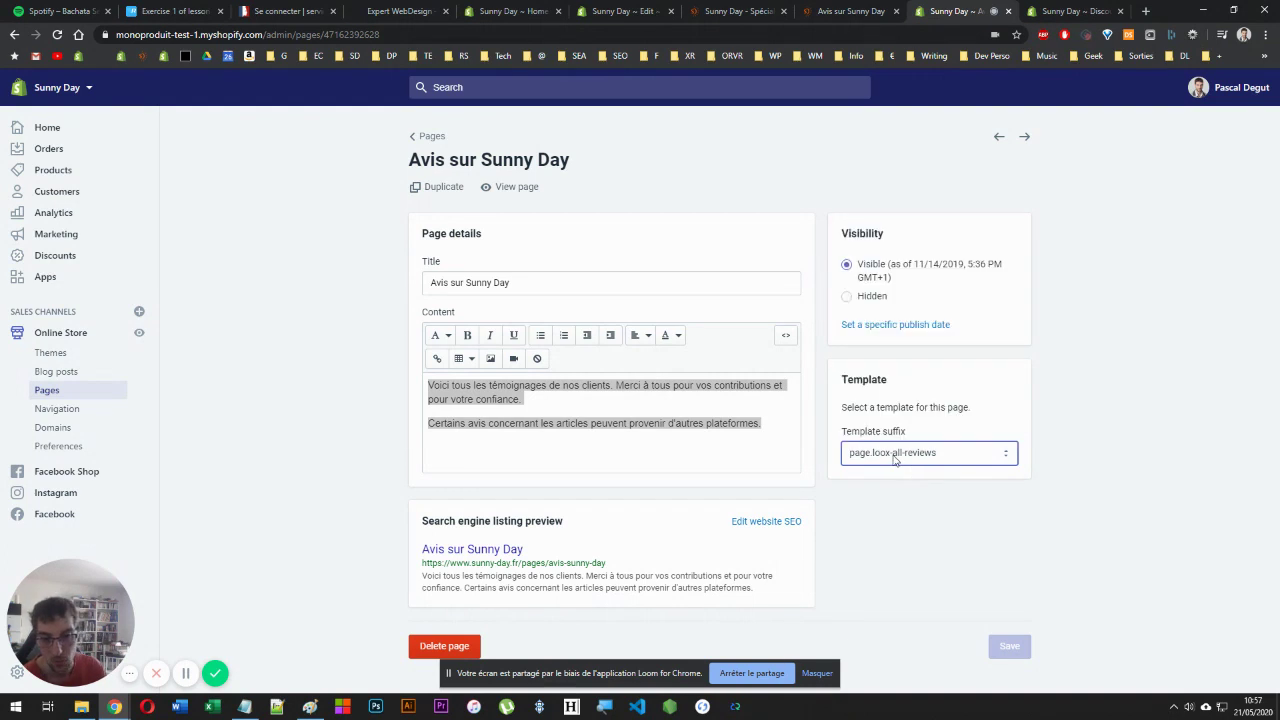
pyautogui.click(895, 457)
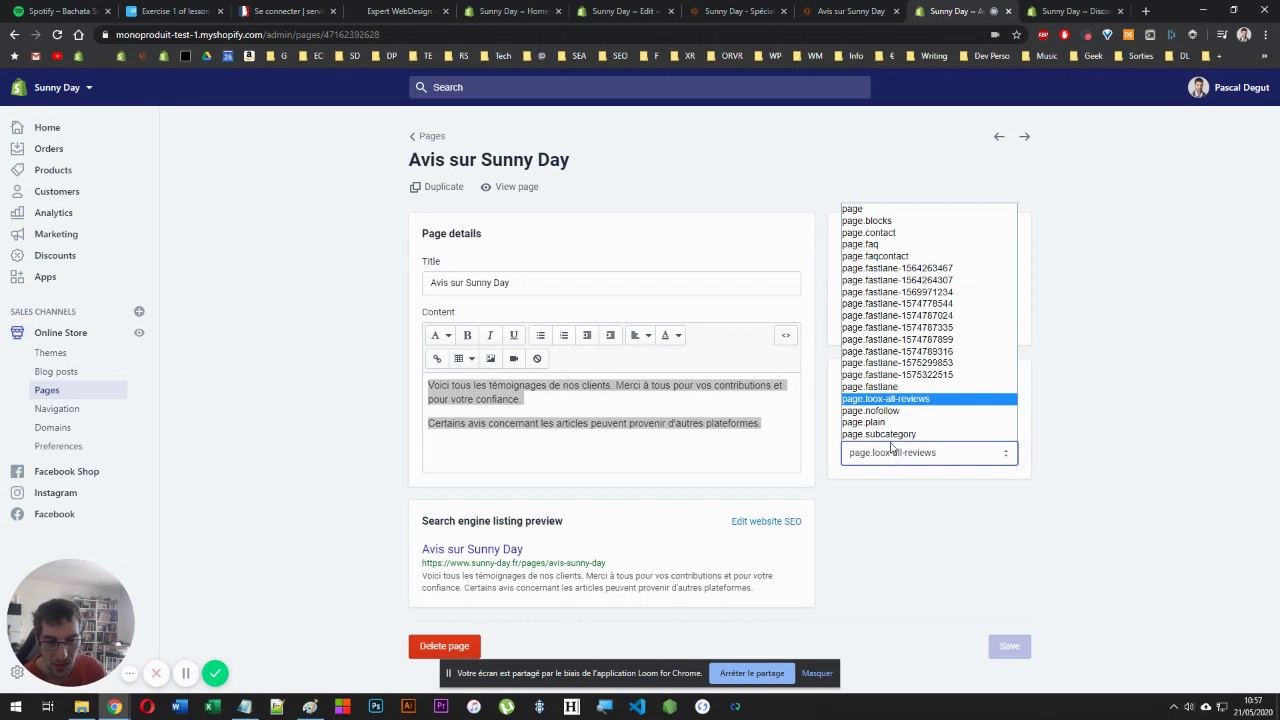
pyautogui.click(858, 400)
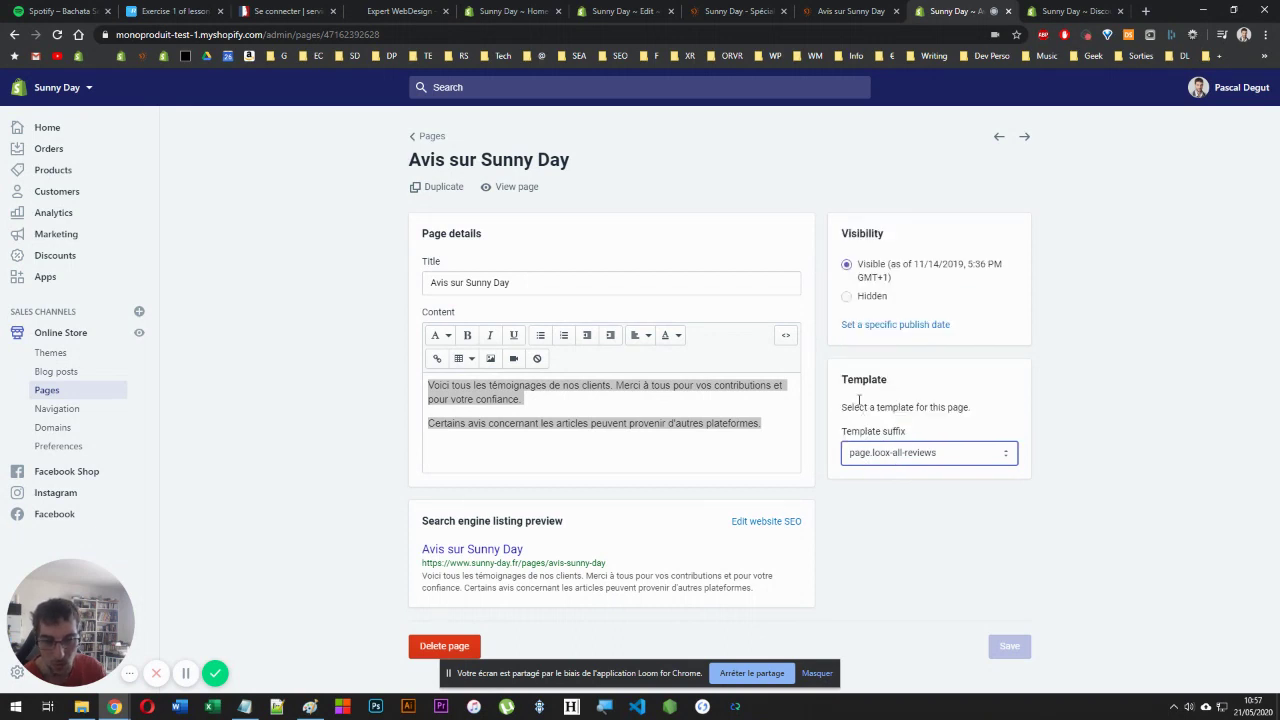
pyautogui.moveTo(906, 432); pyautogui.dragTo(866, 432)
pyautogui.click(891, 457)
pyautogui.click(891, 455)
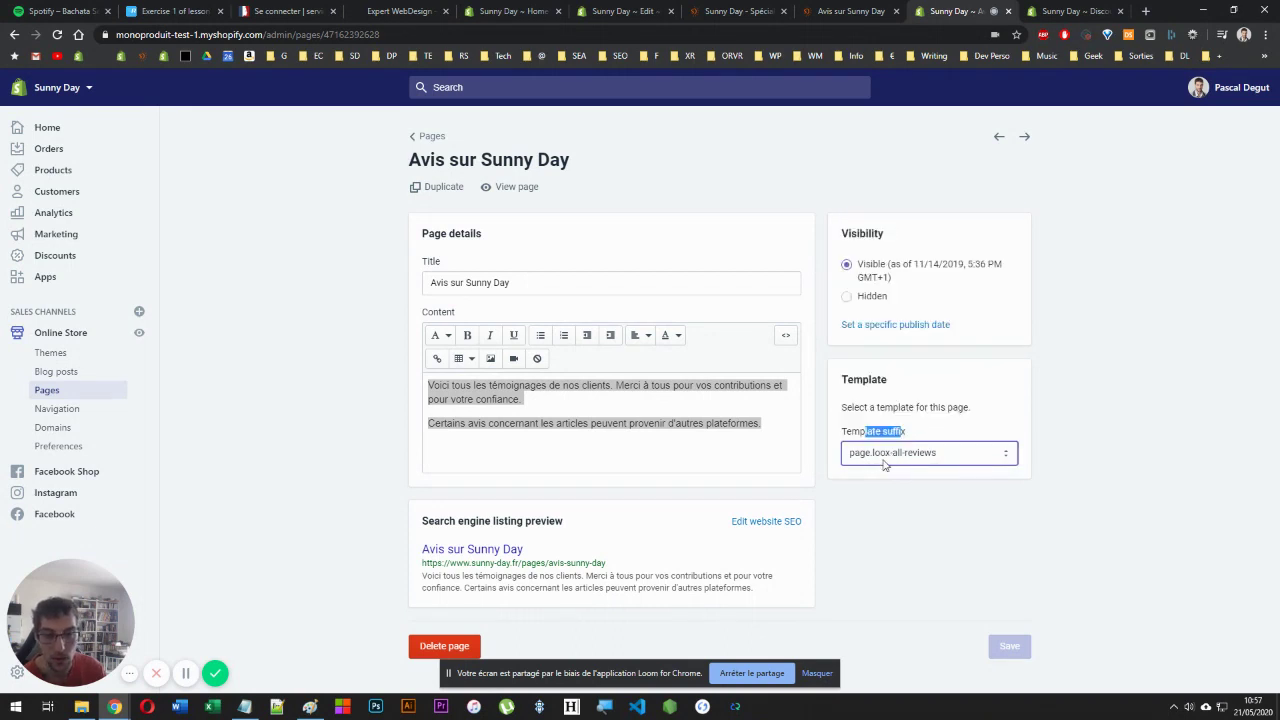
pyautogui.click(884, 465)
pyautogui.click(888, 503)
# - Switch back to the published Avis sur Sunny Day page and check its overall star rating and review count
pyautogui.click(848, 8)
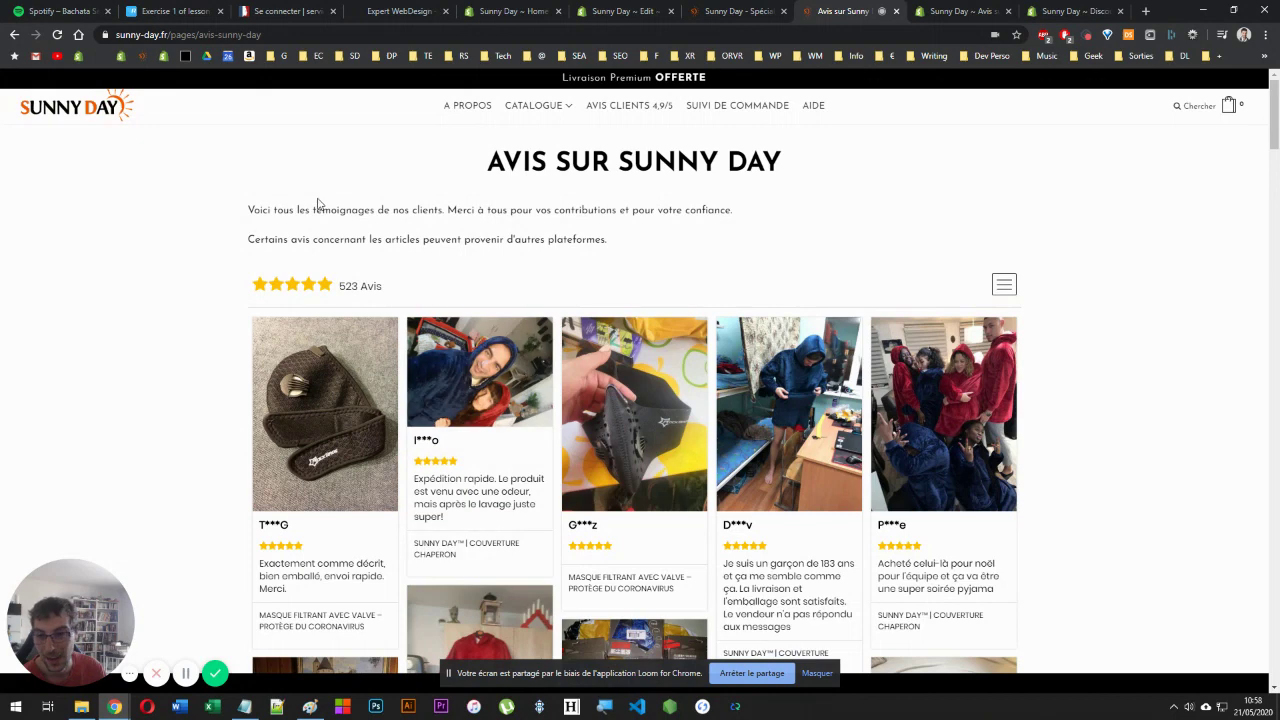
pyautogui.click(772, 8)
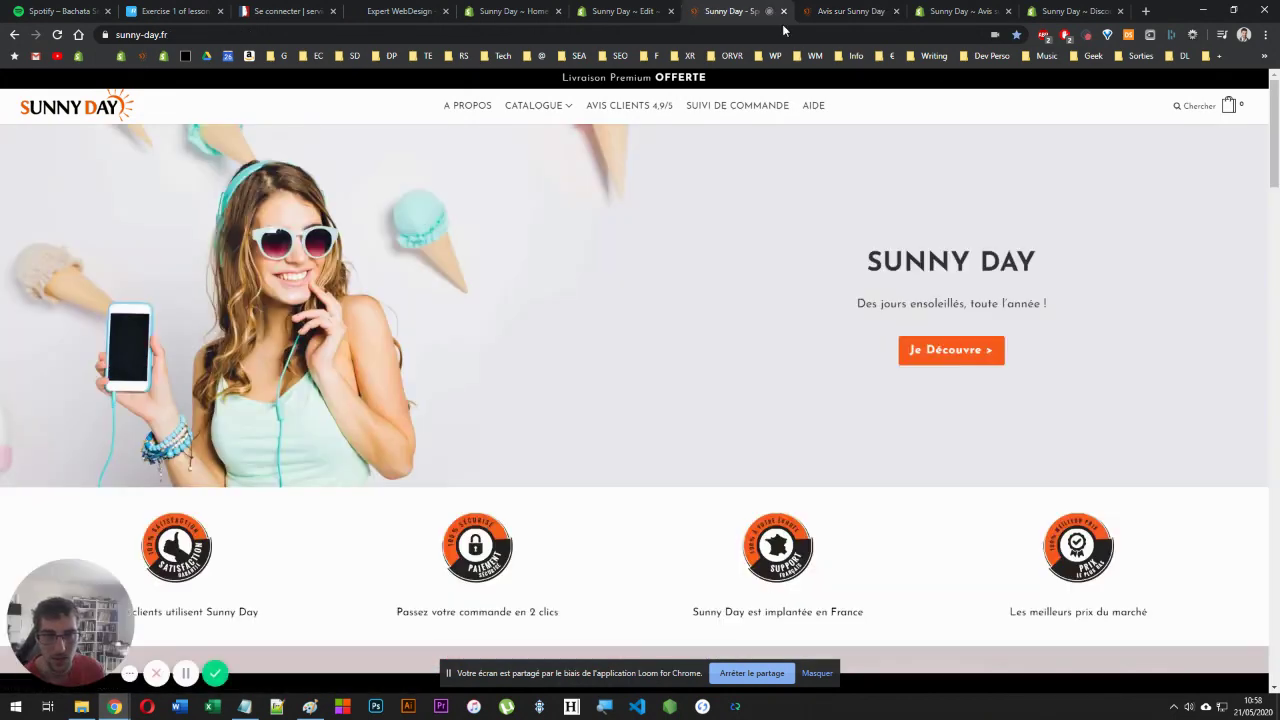
pyautogui.click(823, 11)
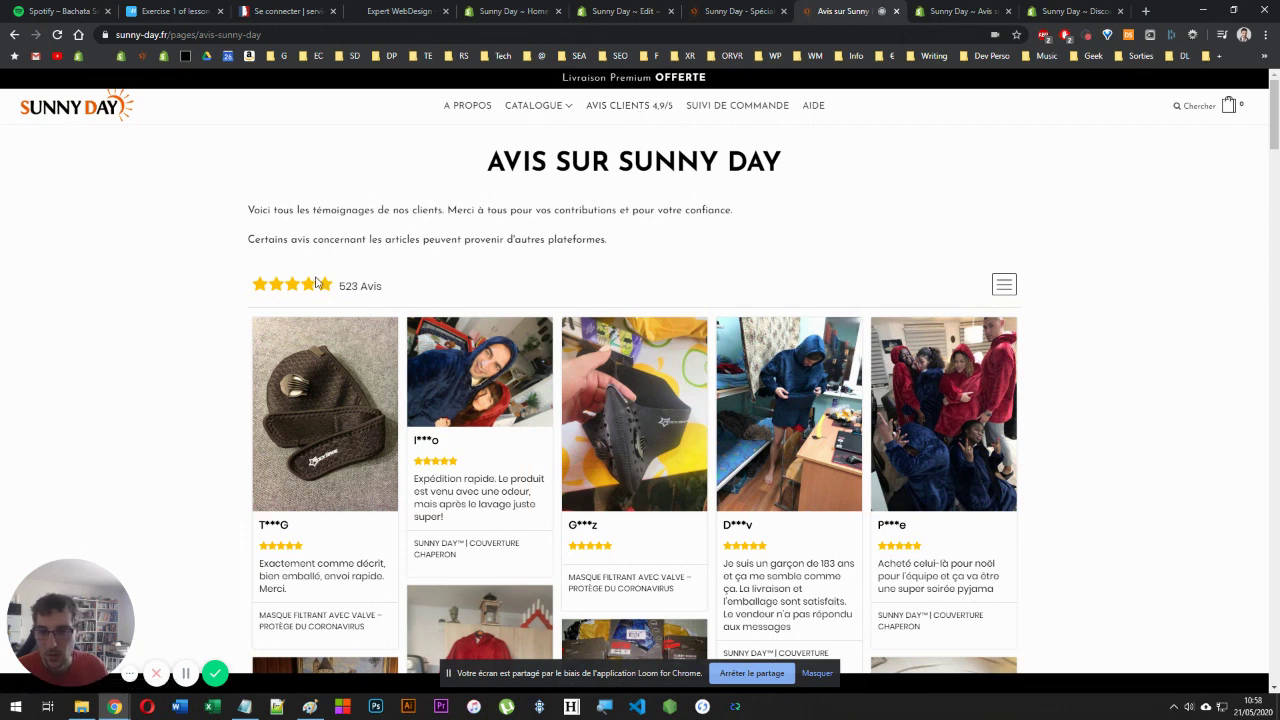
pyautogui.moveTo(392, 286); pyautogui.dragTo(305, 286)
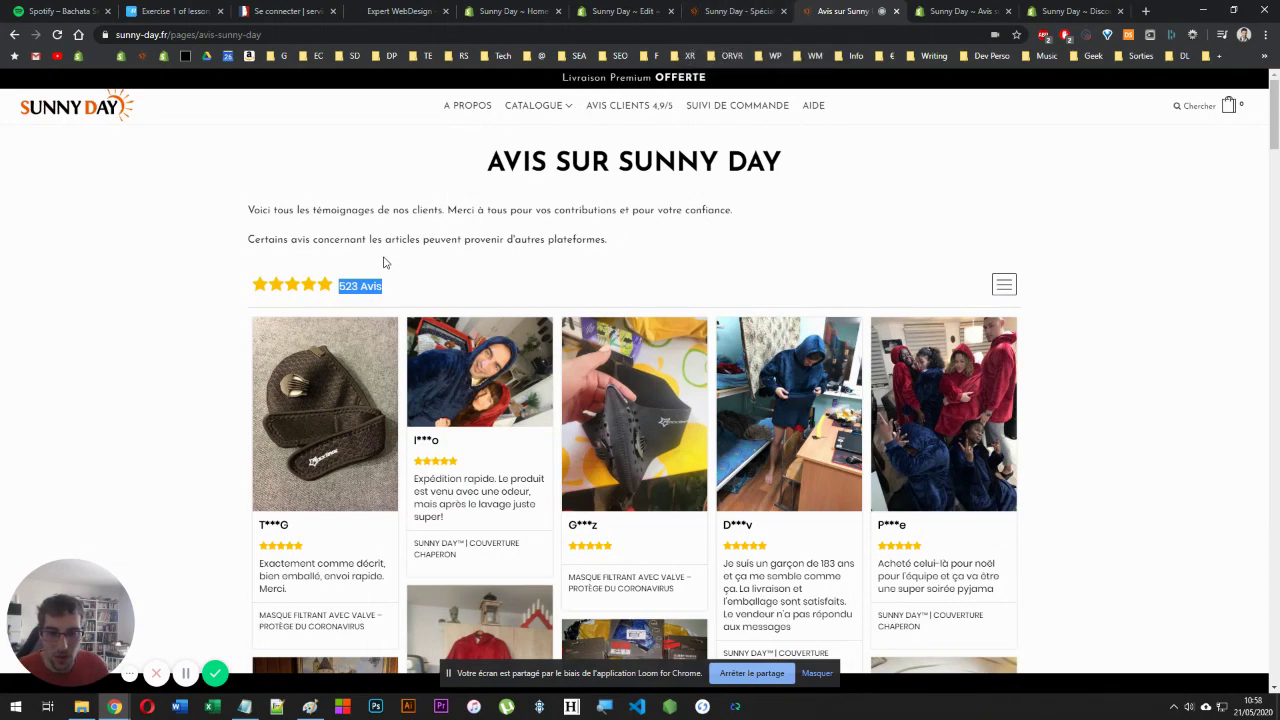
pyautogui.scroll(-1, 384, 262)
# - Return to the store's home page and examine the footer, including the notice about reviews coming from another platform
pyautogui.click(620, 11)
pyautogui.click(740, 11)
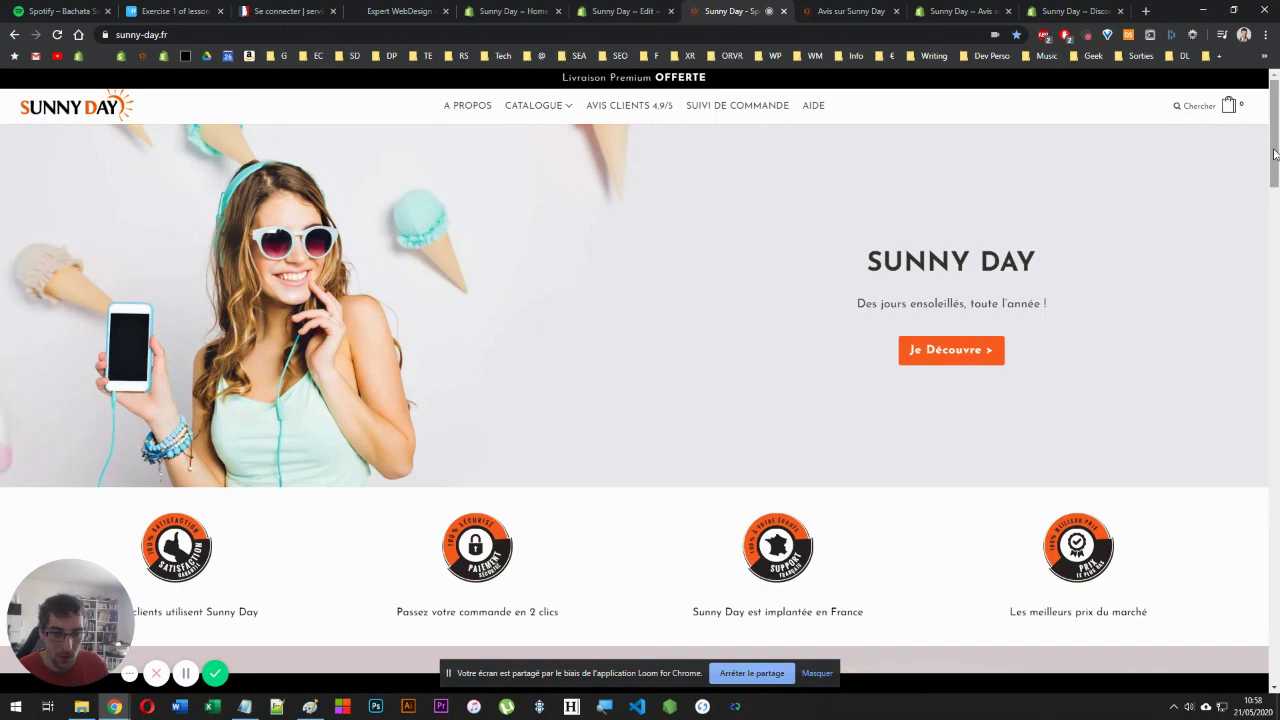
pyautogui.moveTo(1275, 152)
pyautogui.mouseDown()
pyautogui.moveTo(1275, 600)
pyautogui.moveTo(1275, 150)
pyautogui.mouseUp()
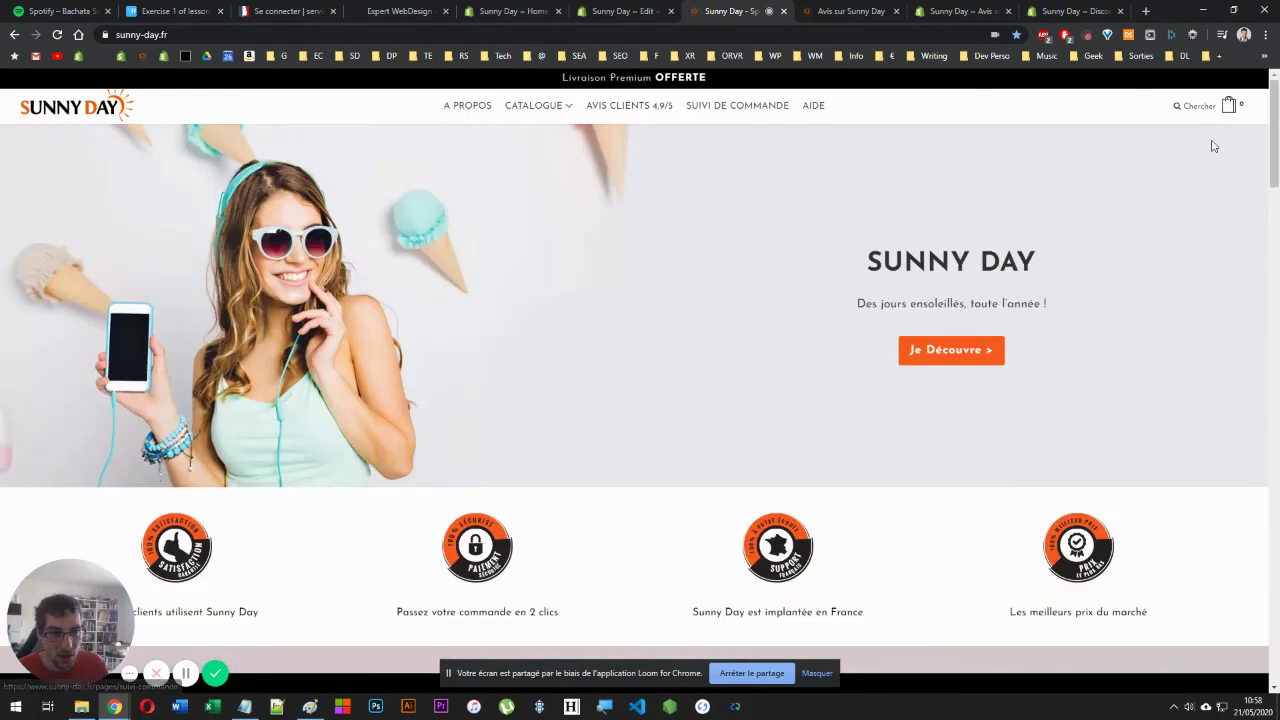
pyautogui.moveTo(1268, 146); pyautogui.dragTo(1250, 621)
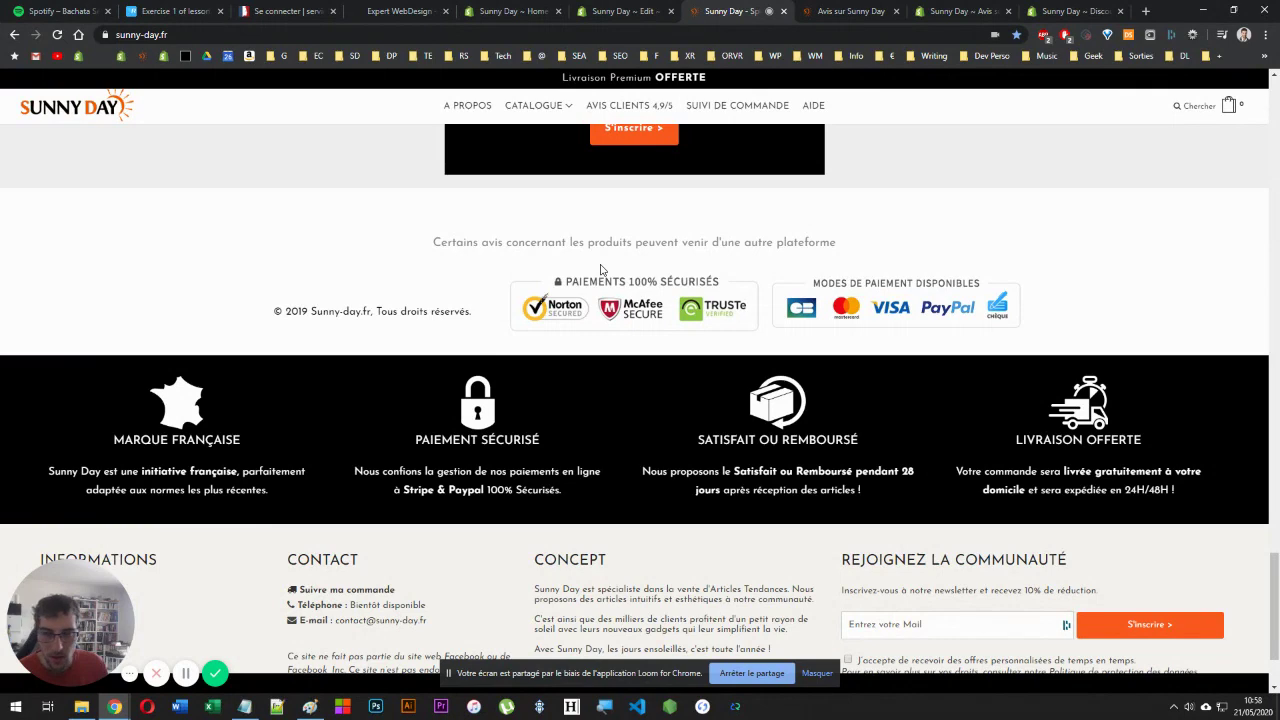
pyautogui.scroll(-2, 585, 276)
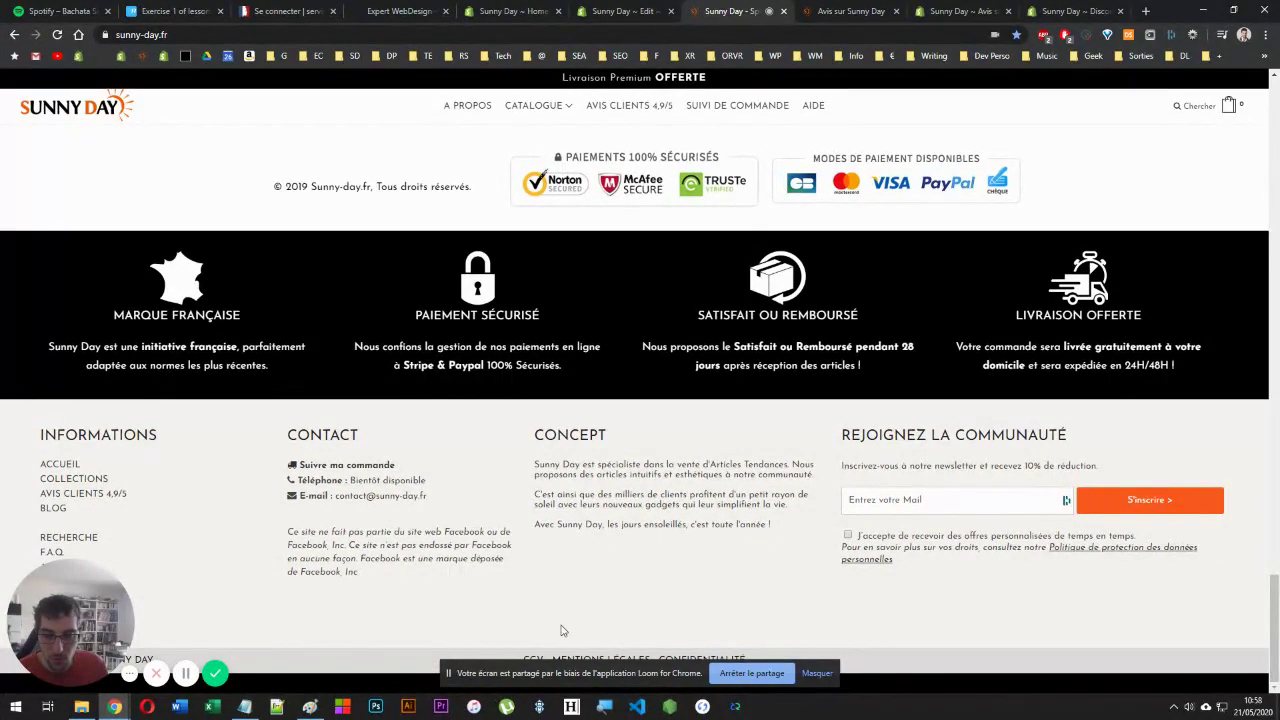
pyautogui.moveTo(580, 685); pyautogui.dragTo(595, 565)
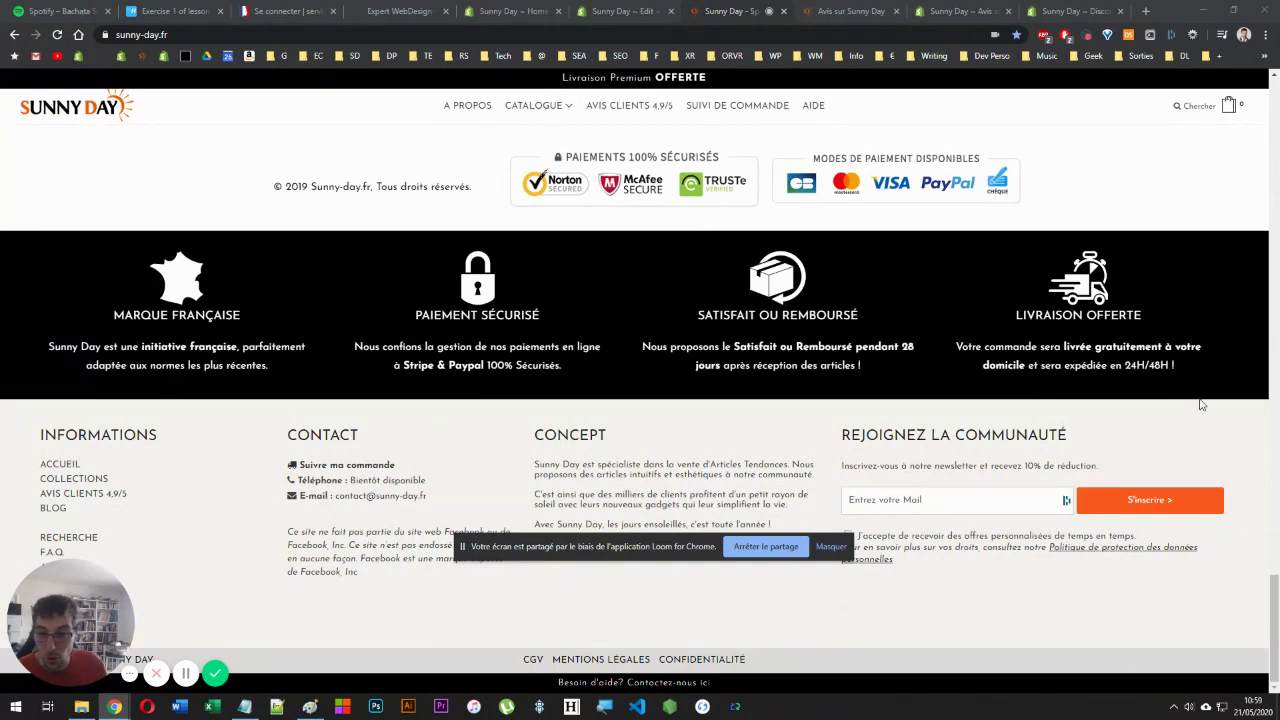
pyautogui.scroll(2, 92, 310)
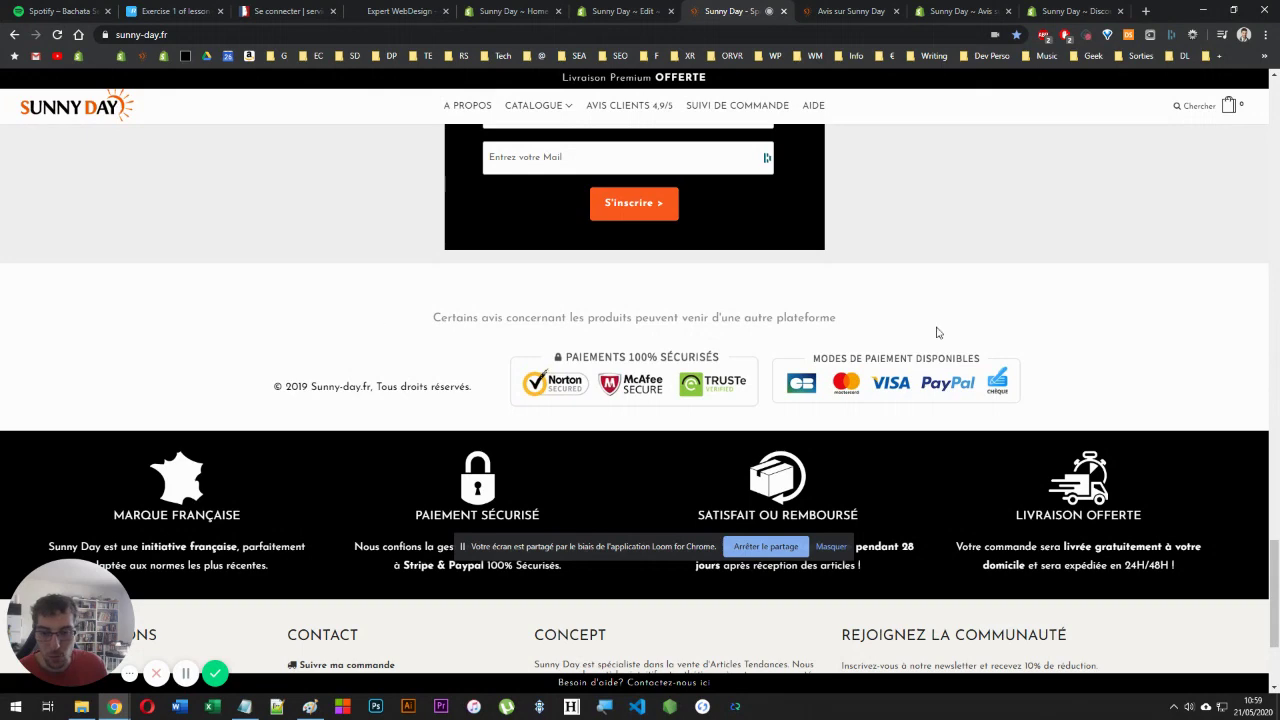
# - Switch to the theme code editor with the product.liquid template open
pyautogui.hotkey('ctrl', 'shift', 'Tab')
pyautogui.hotkey('ctrl', 'shift', 'Tab')
pyautogui.hotkey('ctrl', 'Tab')
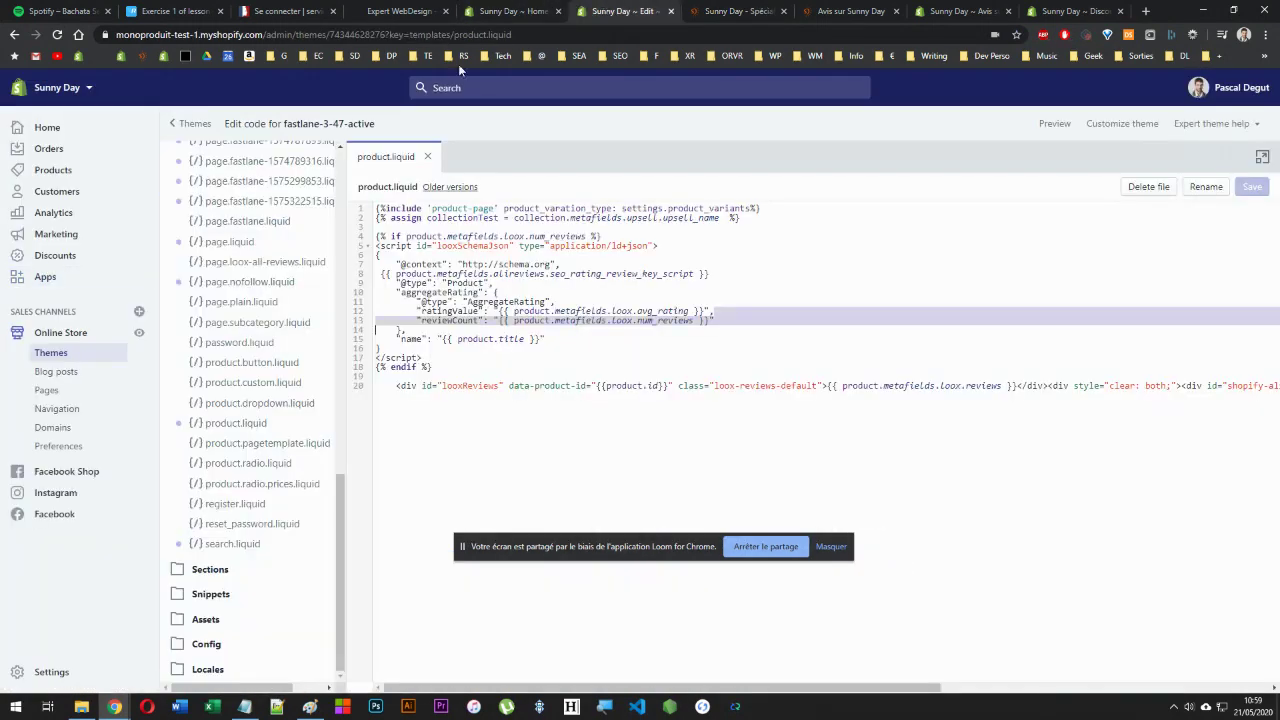
# - Open the live fastlane-3-47-active theme for customization from the store's themes page
pyautogui.click(58, 333)
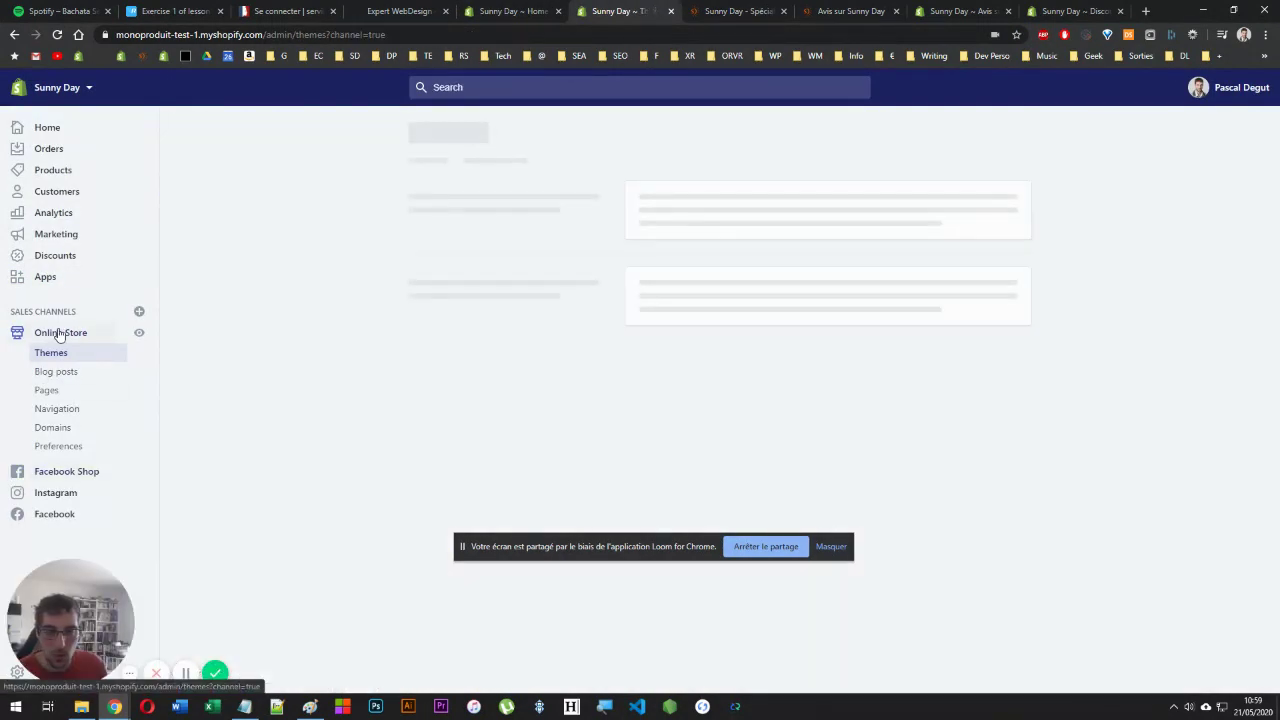
pyautogui.click(978, 198)
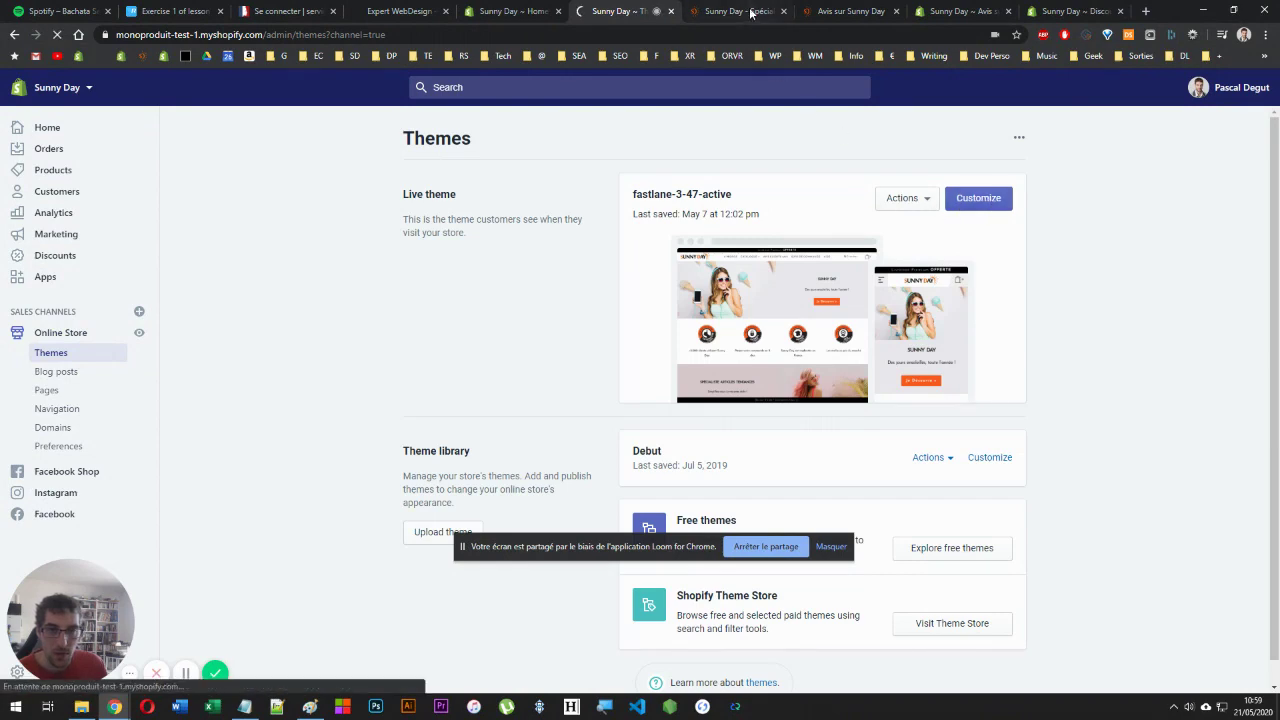
# - Return to the live store home page and review the product star ratings and the footer notice about reviews from another platform
pyautogui.click(750, 12)
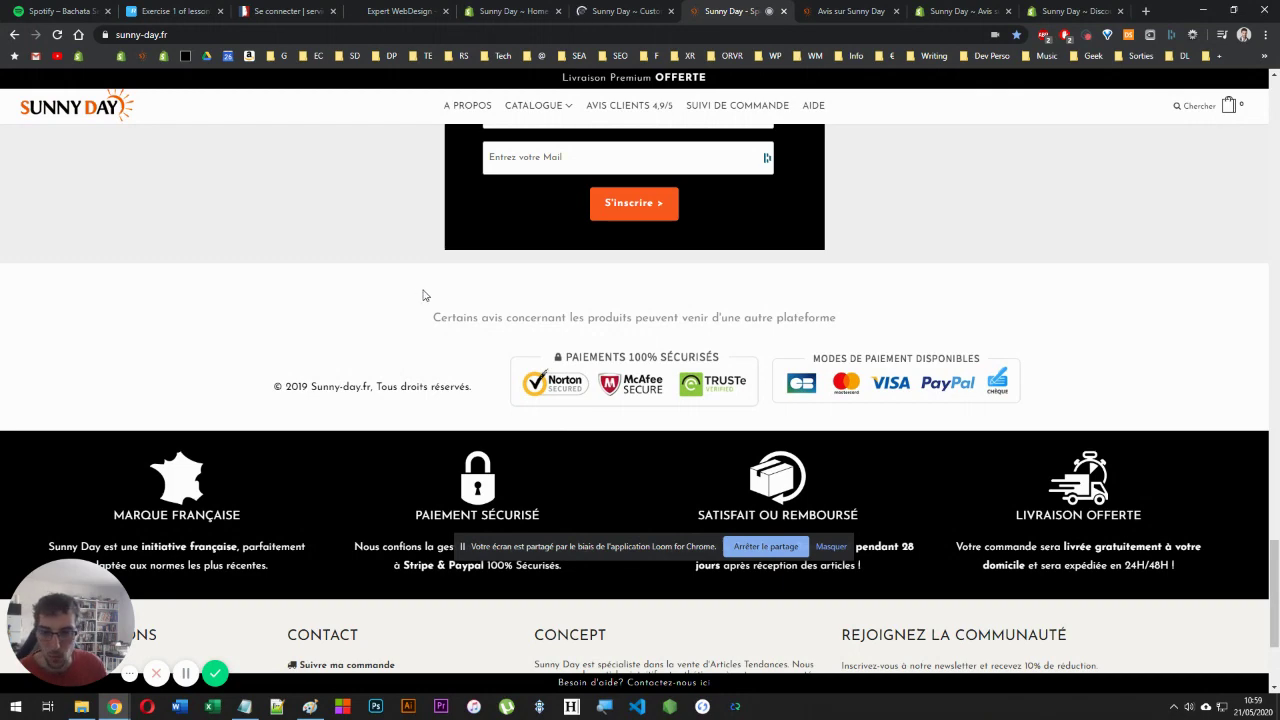
pyautogui.scroll(5, 423, 295)
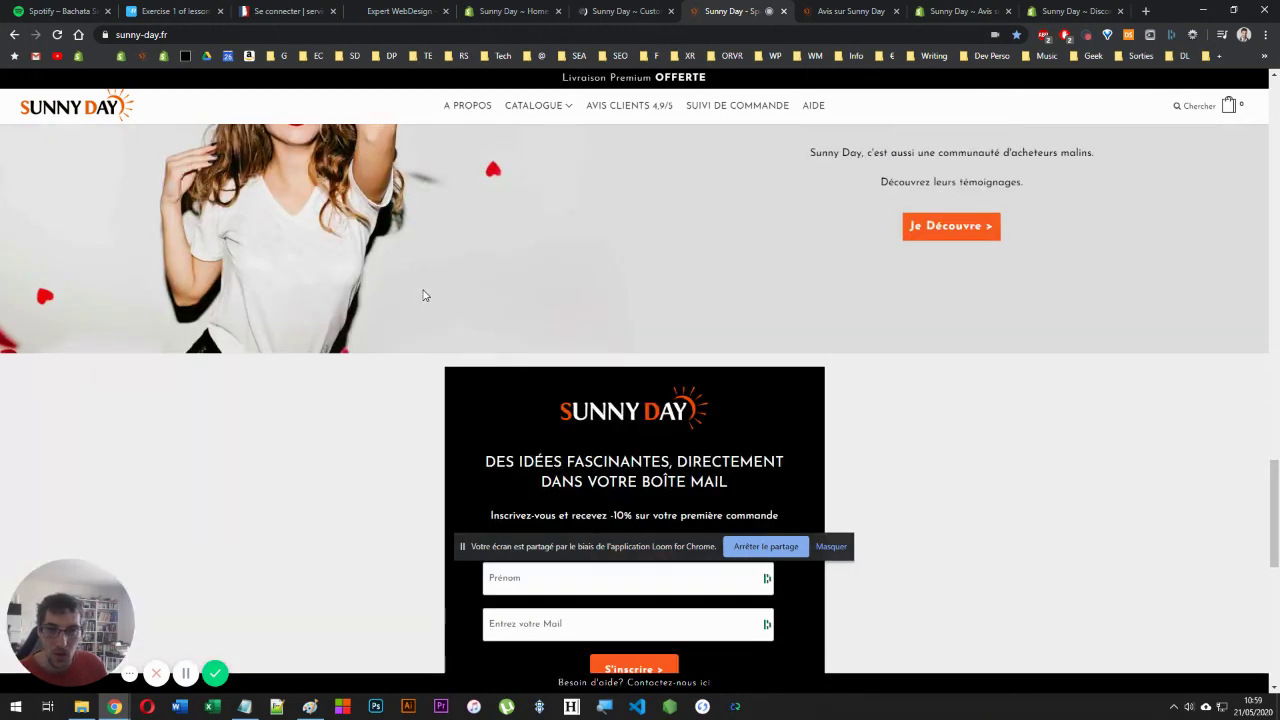
pyautogui.scroll(-5, 423, 295)
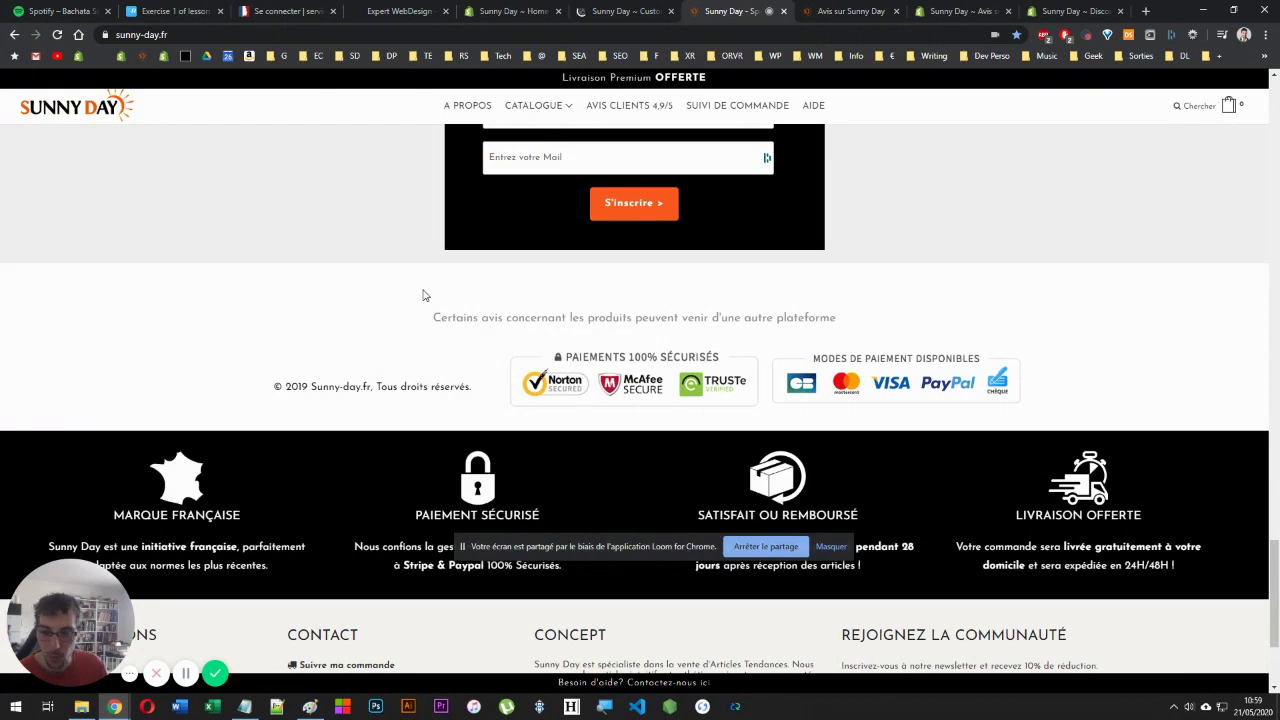
pyautogui.scroll(10, 586, 294)
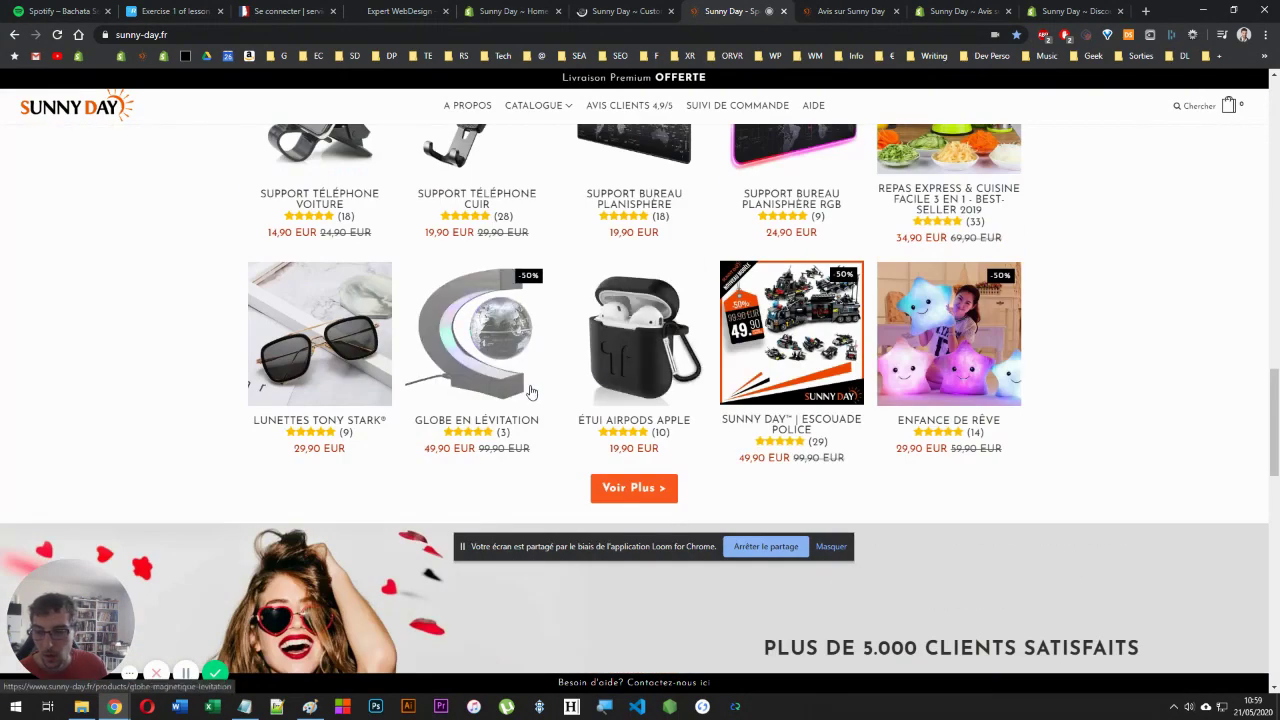
pyautogui.scroll(2, 527, 398)
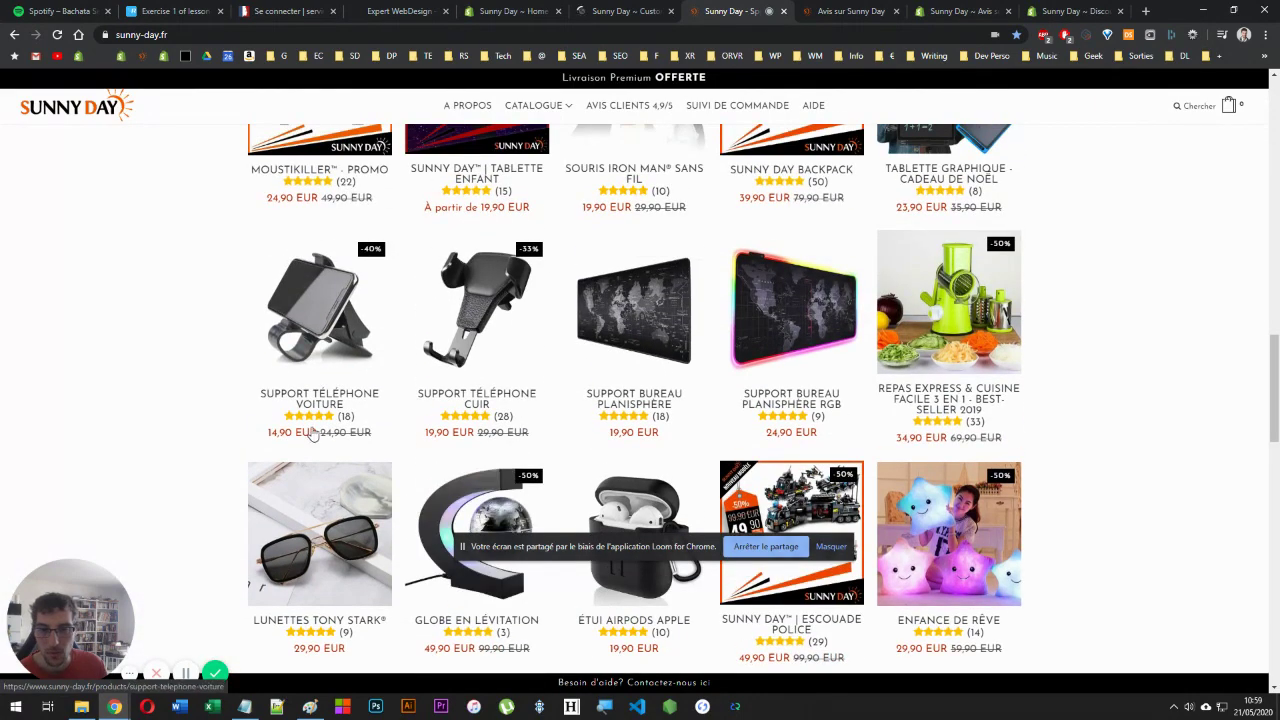
pyautogui.scroll(-15, 313, 432)
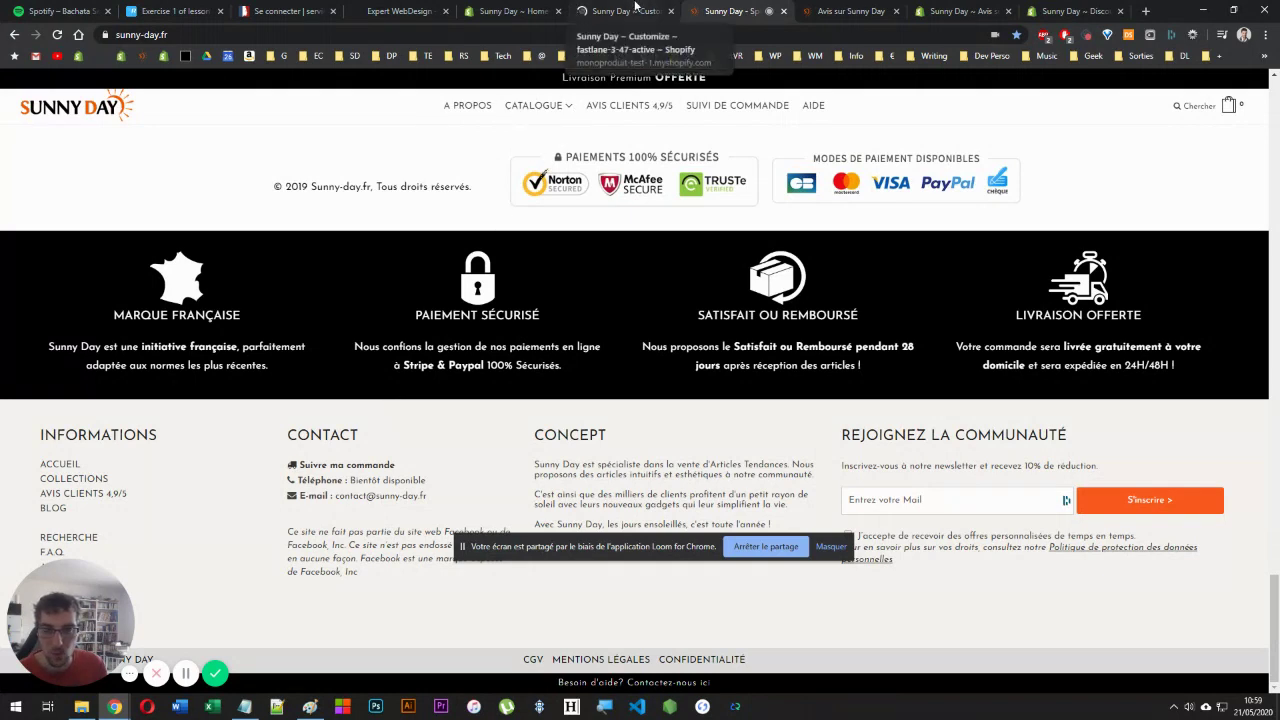
# - Examine the home page section list in the theme editor and compare it with the lower part of the live store page
pyautogui.click(635, 8)
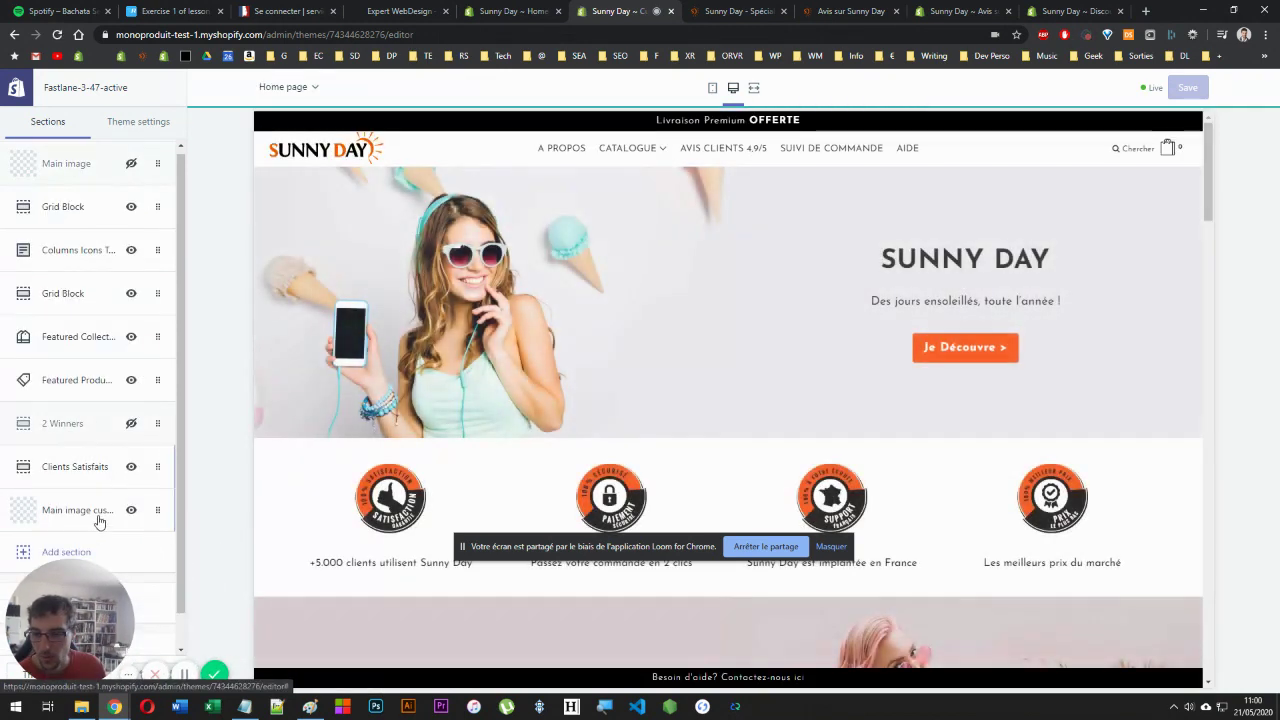
pyautogui.scroll(-1, 100, 517)
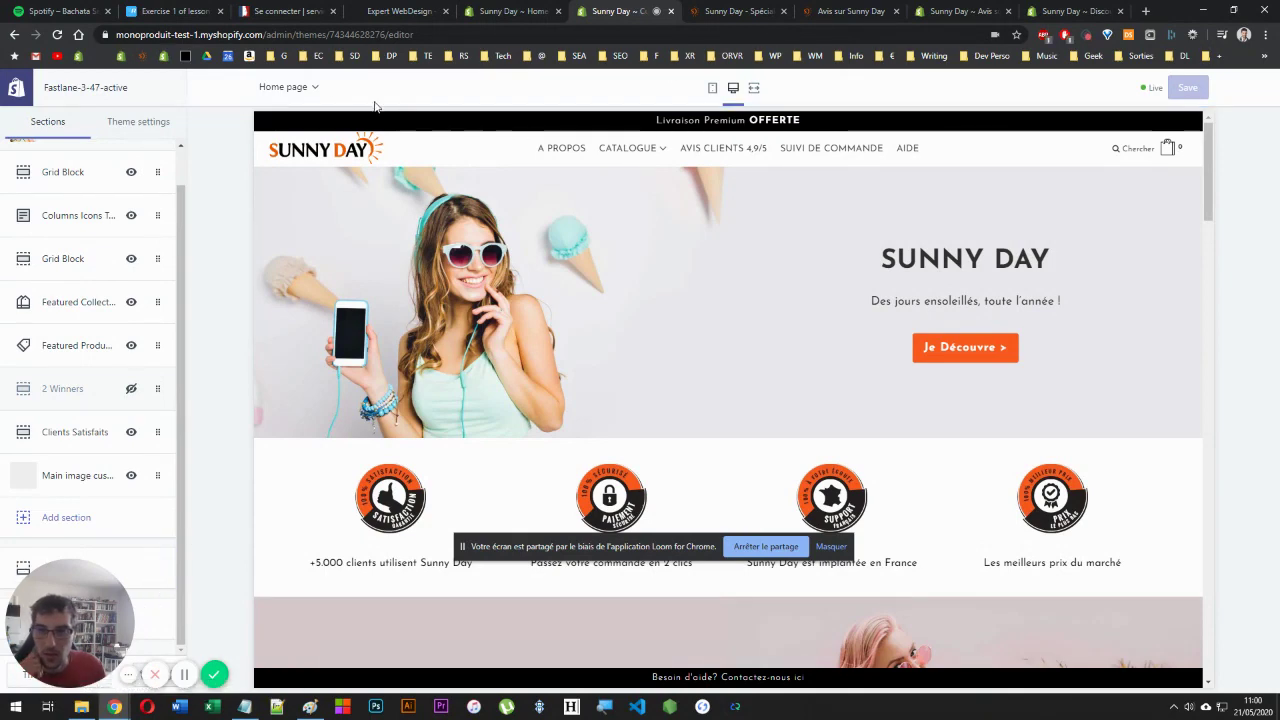
pyautogui.hotkey('ctrl', 'Tab')
pyautogui.hotkey('ctrl', 'shift', 'Tab')
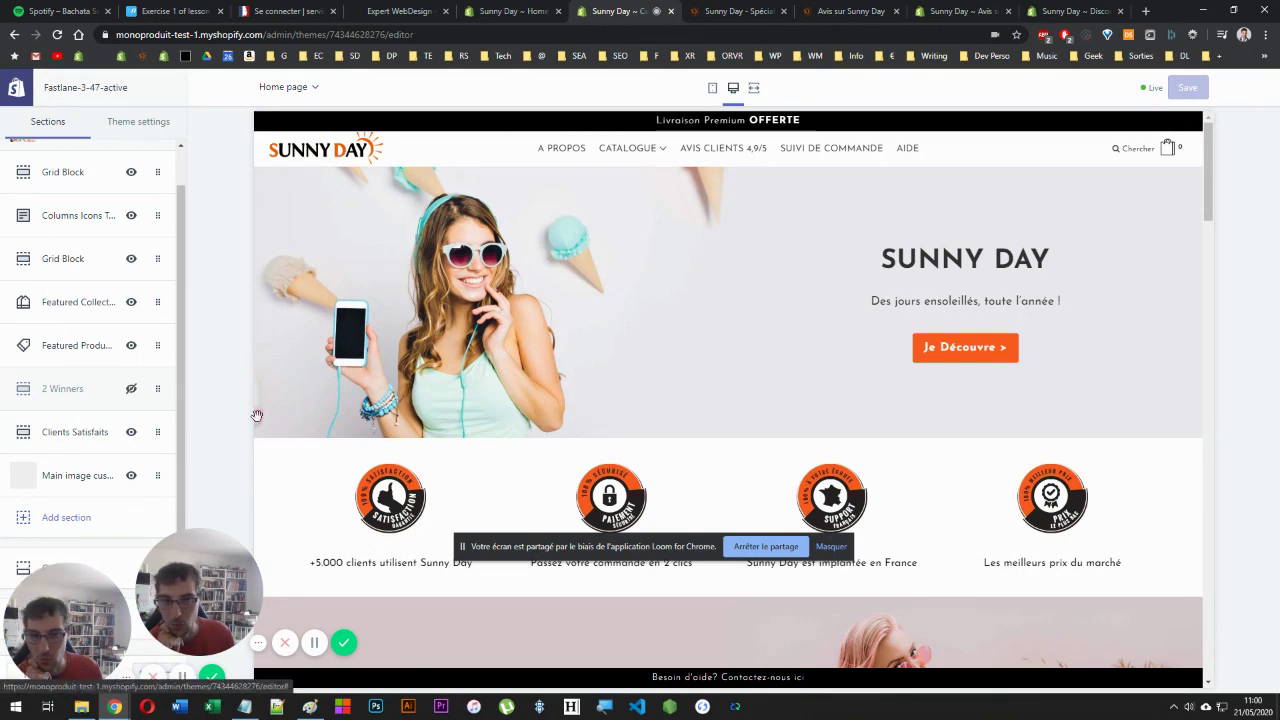
pyautogui.hotkey('ctrl', 'Tab')
pyautogui.scroll(5, 600, 450)
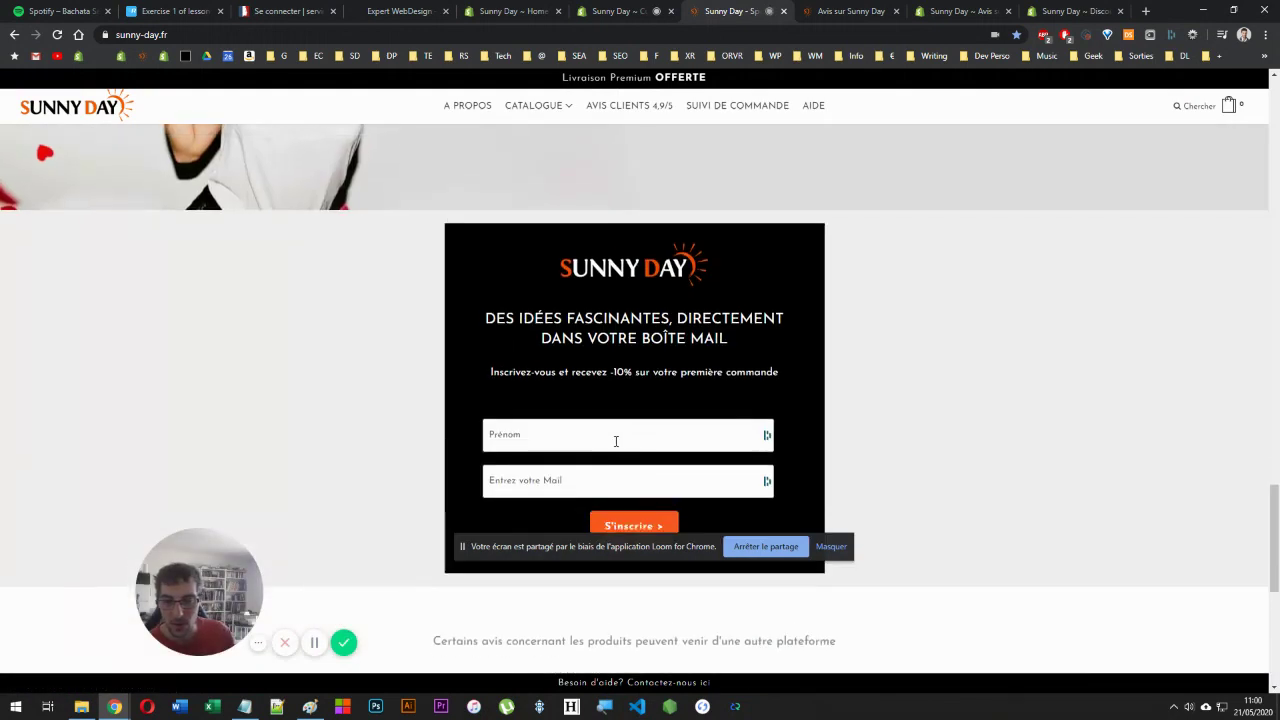
pyautogui.scroll(-4, 610, 430)
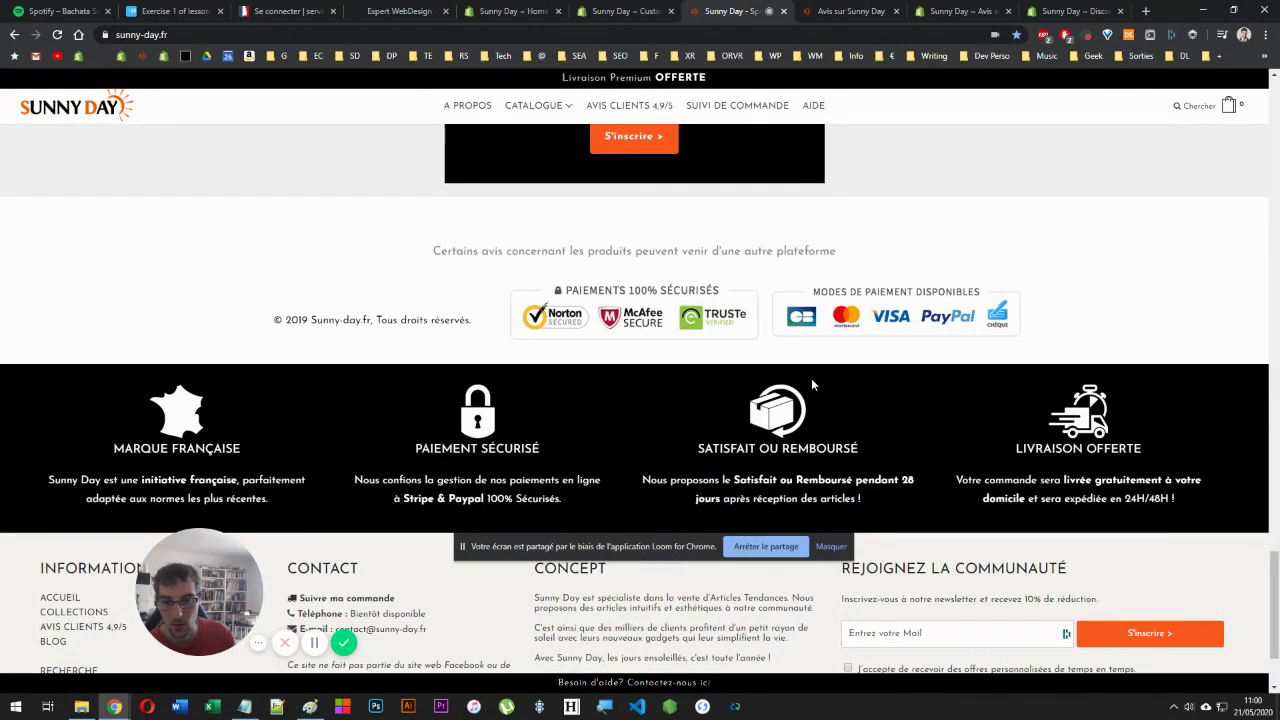
# - In the theme editor, open the first Text content of the Grid Block in the footer area
pyautogui.hotkey('ctrl', 'shift', 'Tab')
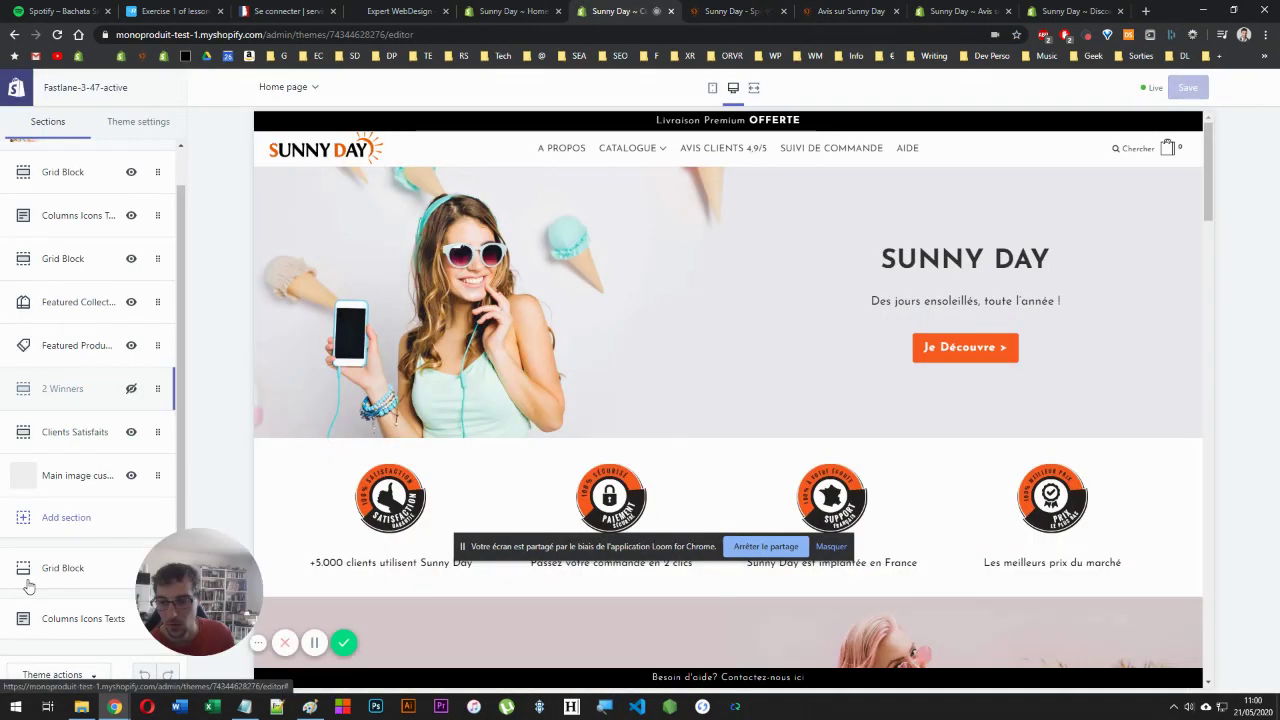
pyautogui.click(28, 586)
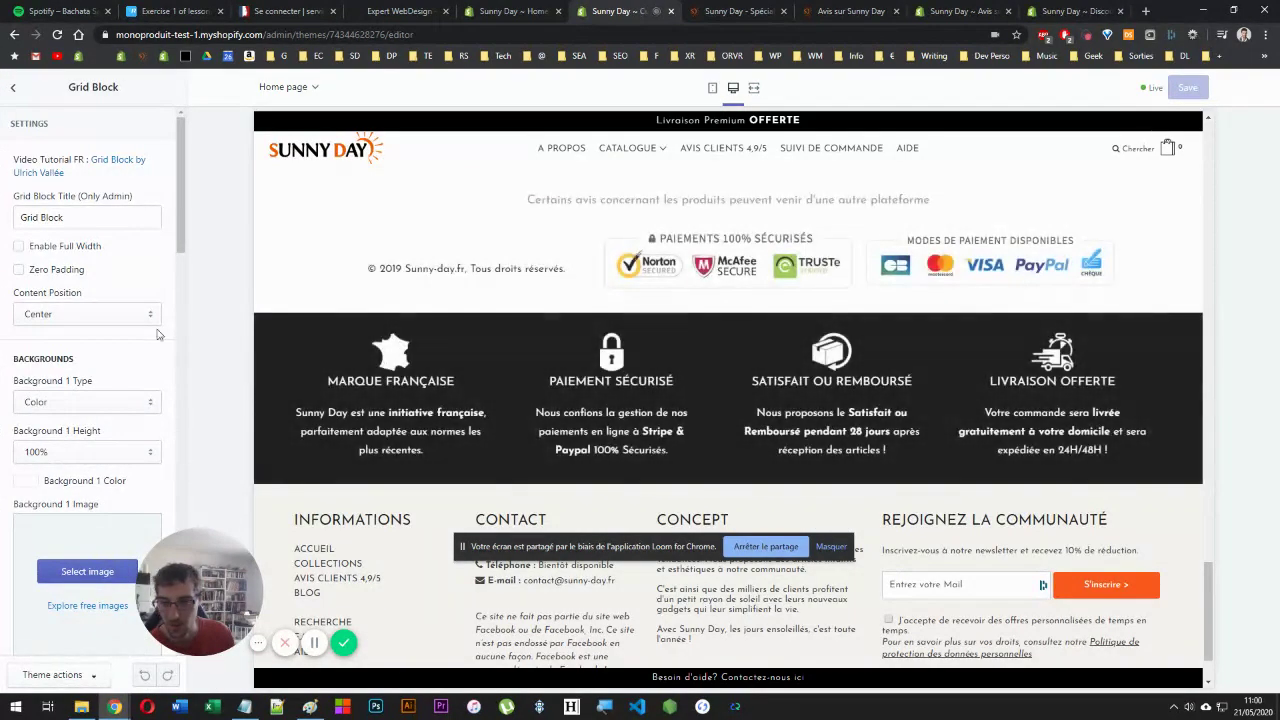
pyautogui.scroll(-10, 120, 400)
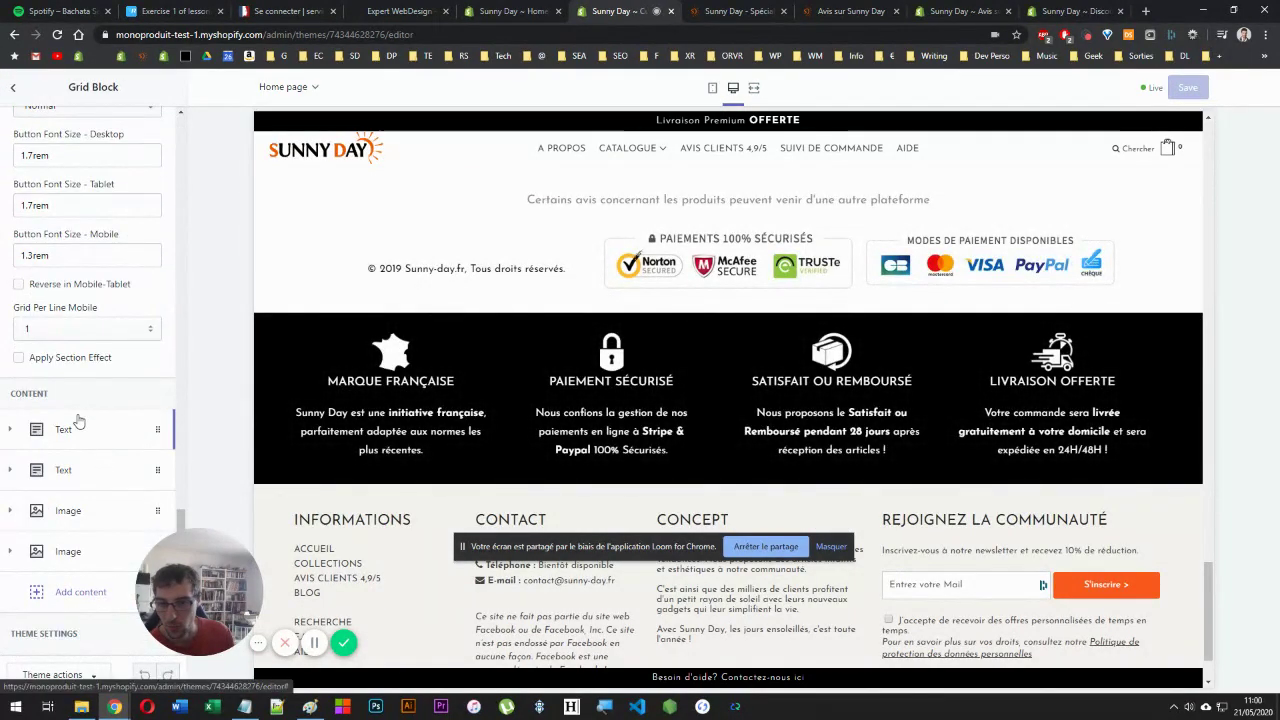
pyautogui.click(70, 429)
pyautogui.scroll(-3, 60, 300)
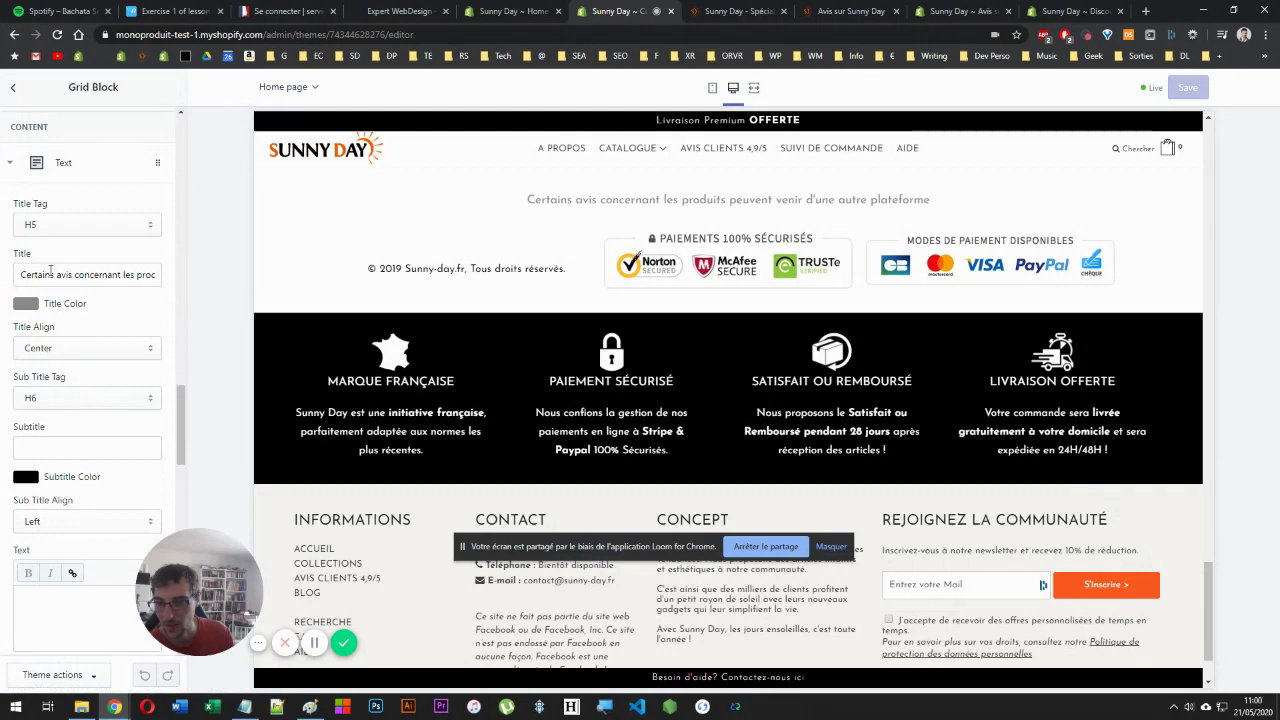
# - Examine the title text and title color of the review-origin notice, and compare them with the page preview
pyautogui.moveTo(50, 271); pyautogui.dragTo(279, 281)
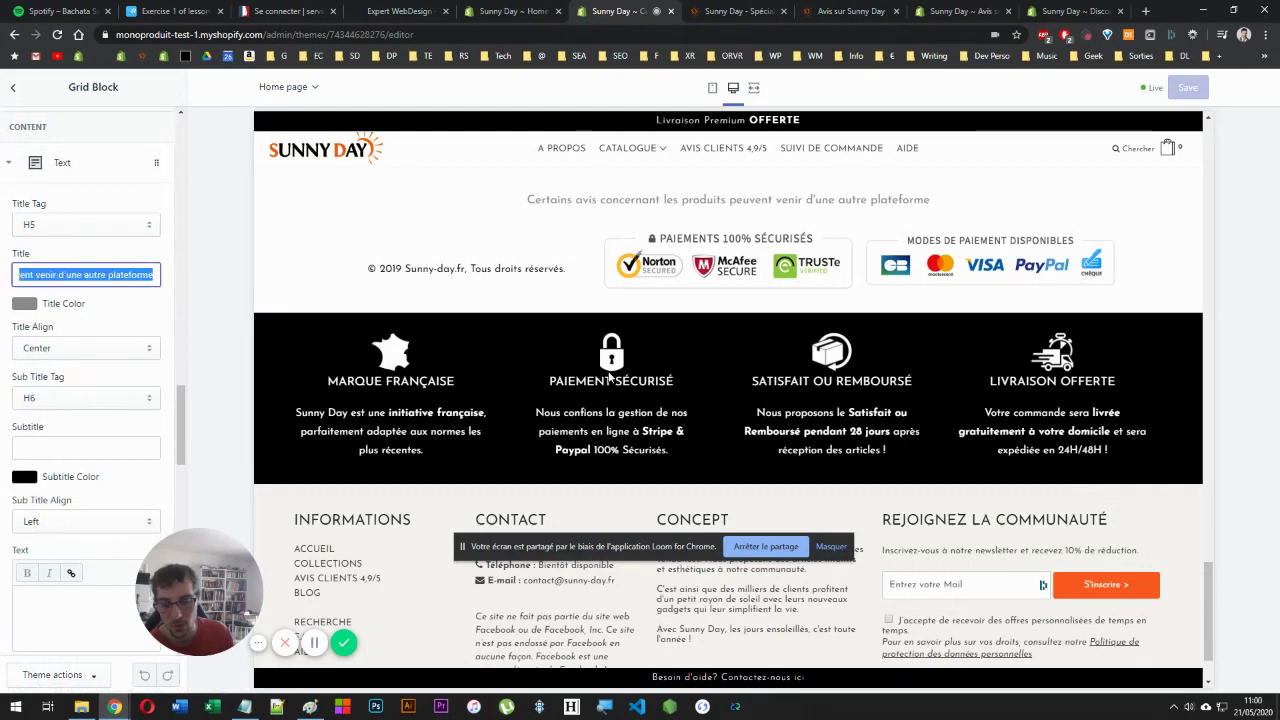
pyautogui.scroll(1, 564, 413)
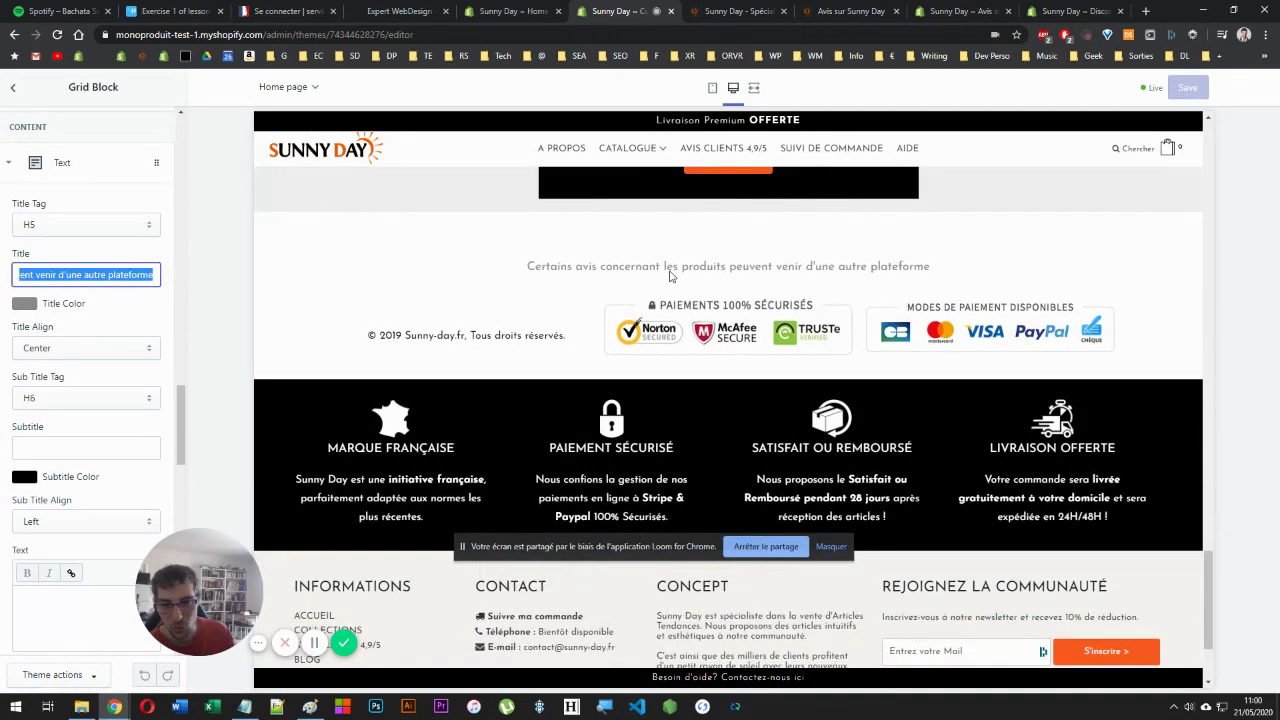
pyautogui.click(26, 305)
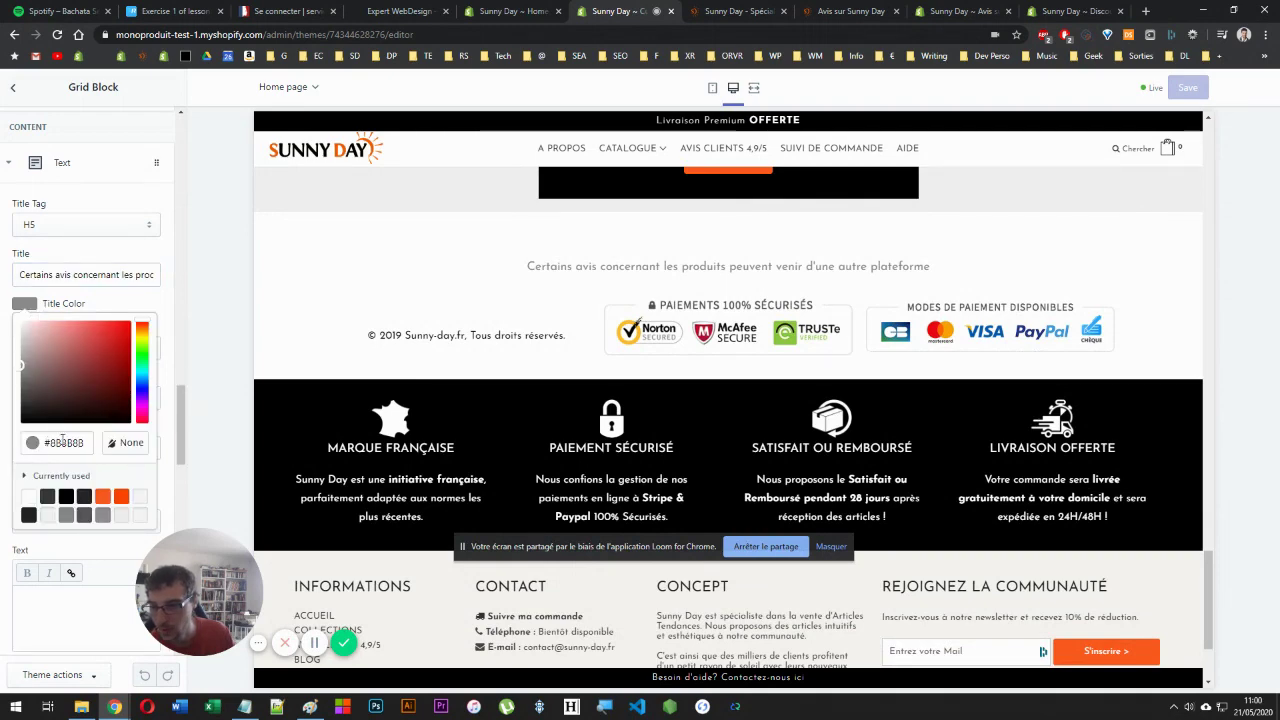
pyautogui.click(178, 446)
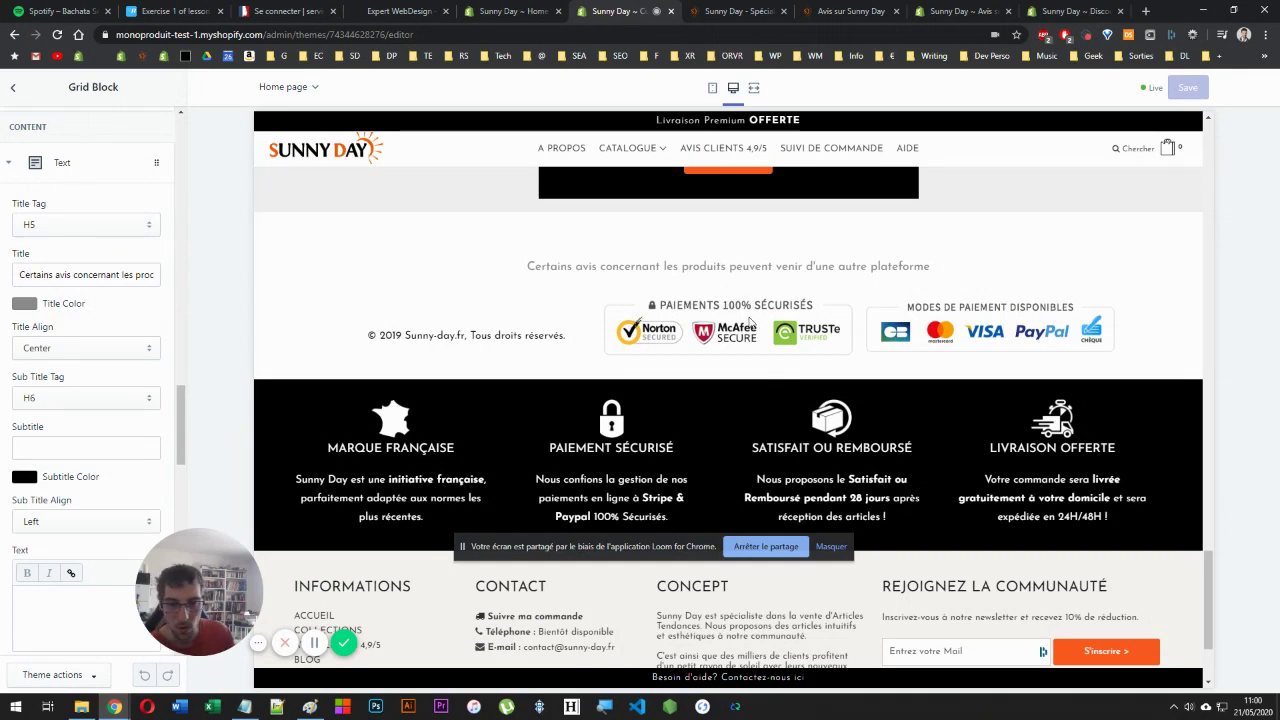
pyautogui.scroll(10, 750, 320)
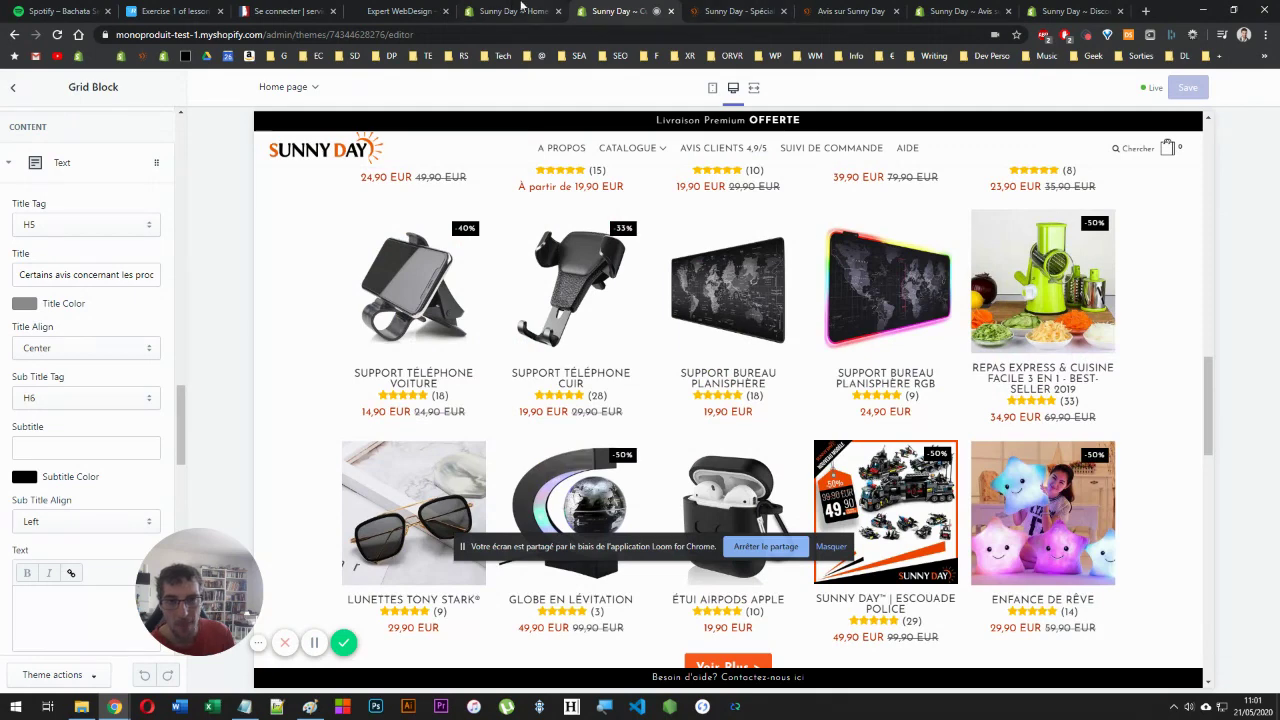
# - Open Loox's review import page and add the Import to Loox bookmarklet to the browser's bookmarks bar
pyautogui.click(521, 9)
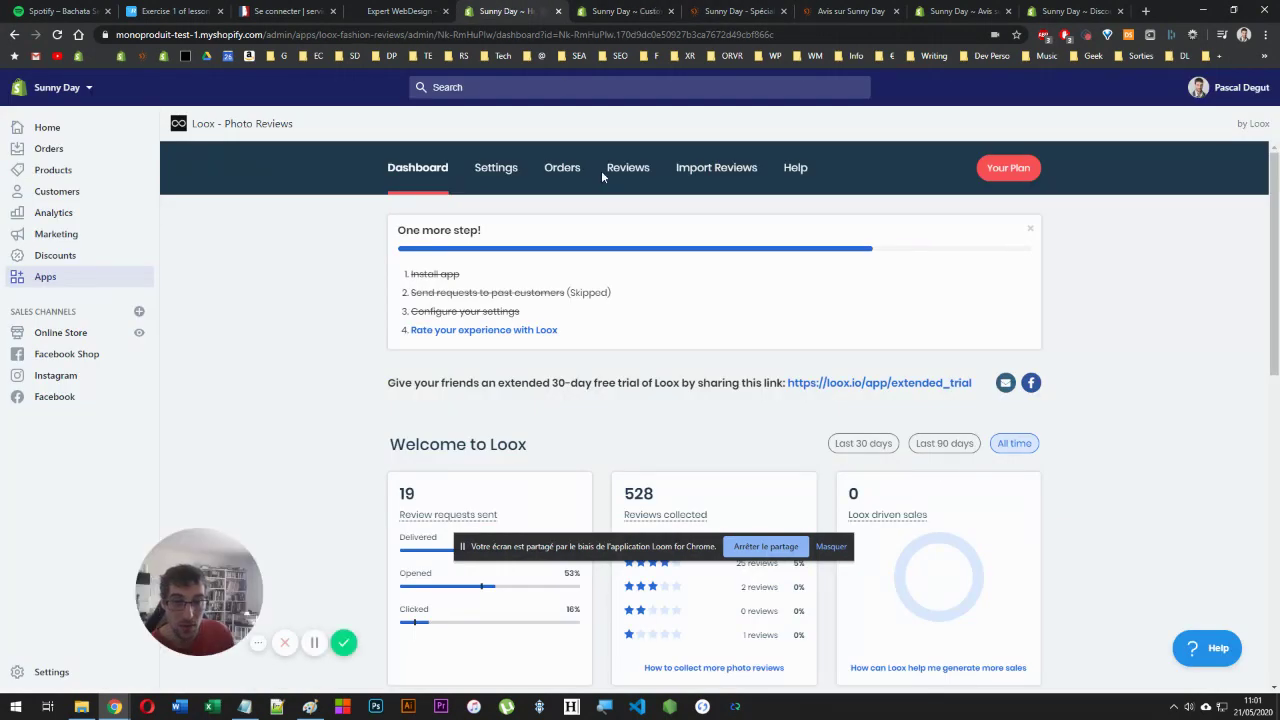
pyautogui.click(695, 181)
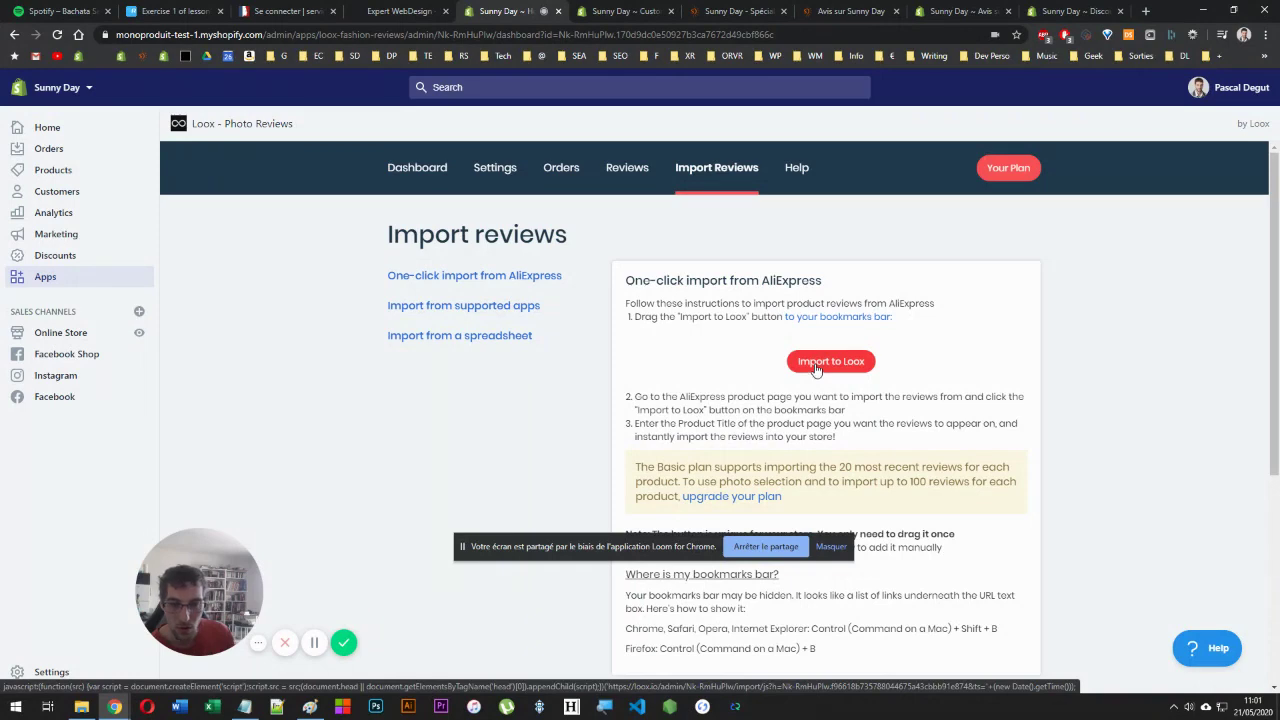
pyautogui.moveTo(816, 369)
pyautogui.mouseDown()
pyautogui.moveTo(790, 318)
pyautogui.moveTo(782, 248)
pyautogui.moveTo(711, 187)
pyautogui.moveTo(744, 292)
pyautogui.moveTo(870, 290)
pyautogui.moveTo(721, 224)
pyautogui.moveTo(686, 67)
pyautogui.moveTo(698, 61)
pyautogui.mouseUp()
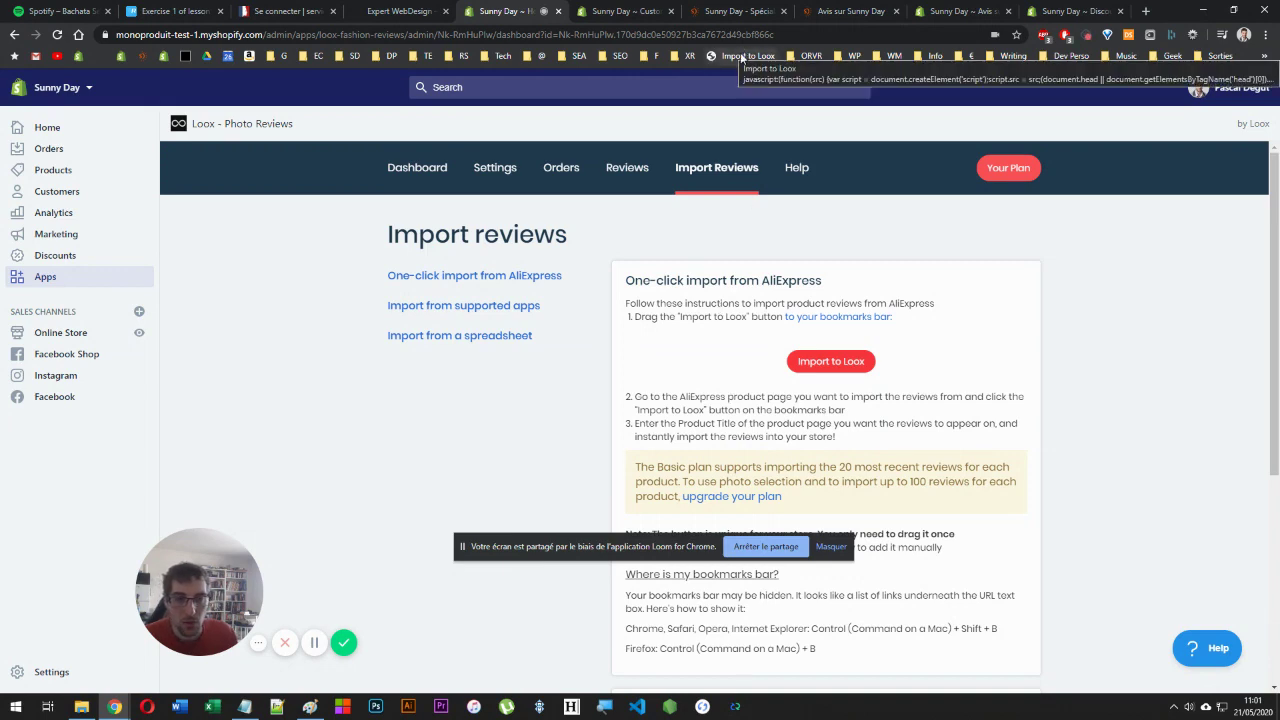
# - Switch to DSers from the store's apps and open the AliExpress supplier page of the SUNNY DAY™ | COUVERTURE CHAPERON product
pyautogui.click(64, 283)
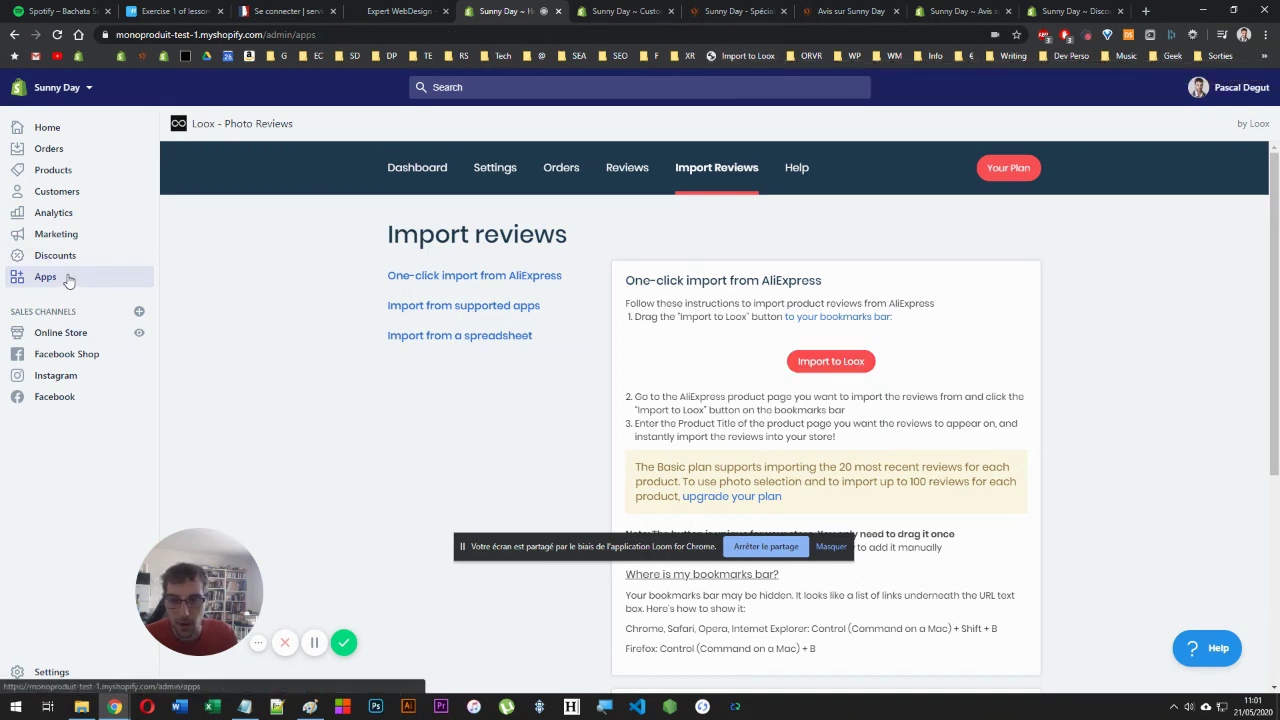
pyautogui.click(466, 470)
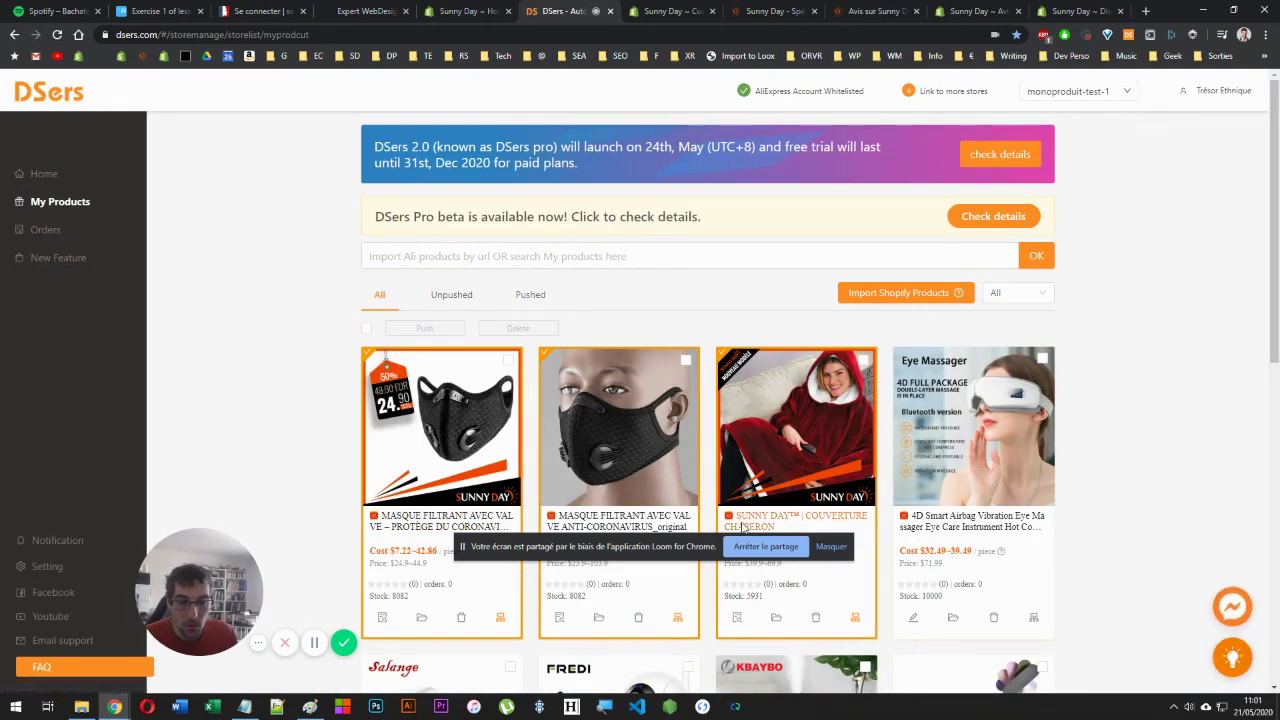
pyautogui.click(425, 516)
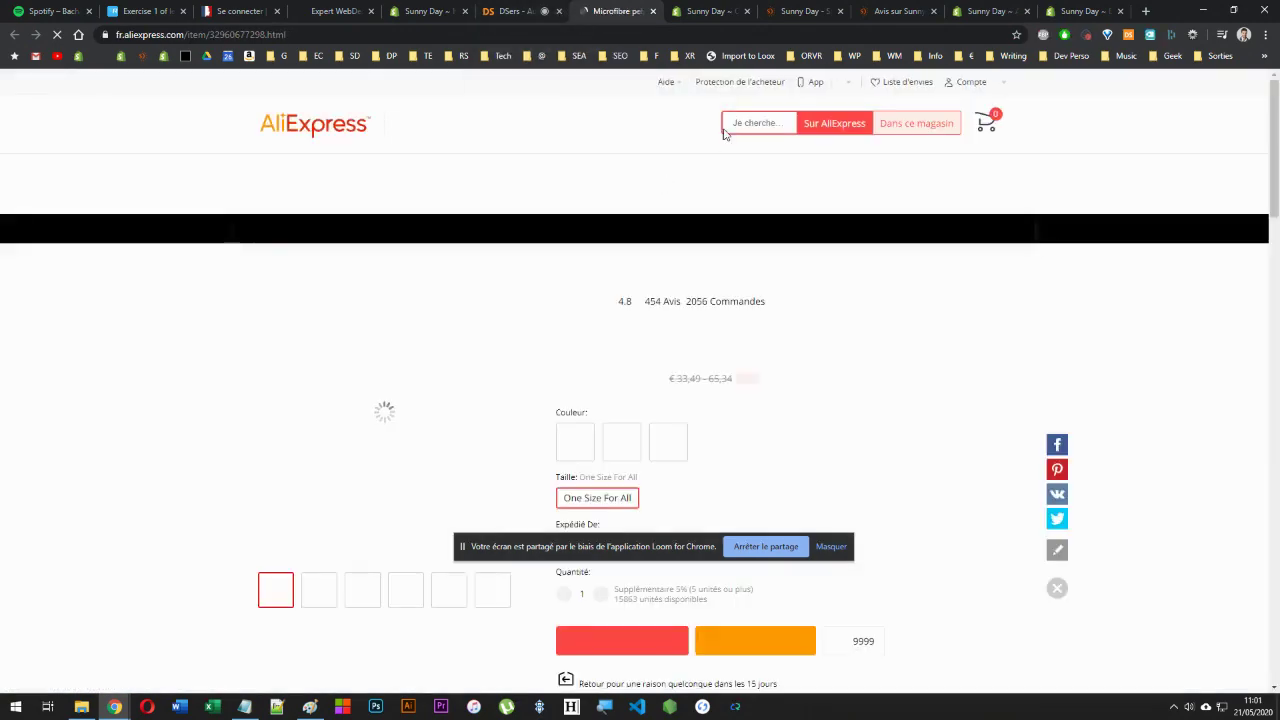
# - Launch Import to Loox on the AliExpress product page and choose SUNNY DAY™ | COUVERTURE CHAPERON as the product receiving the reviews
pyautogui.click(737, 55)
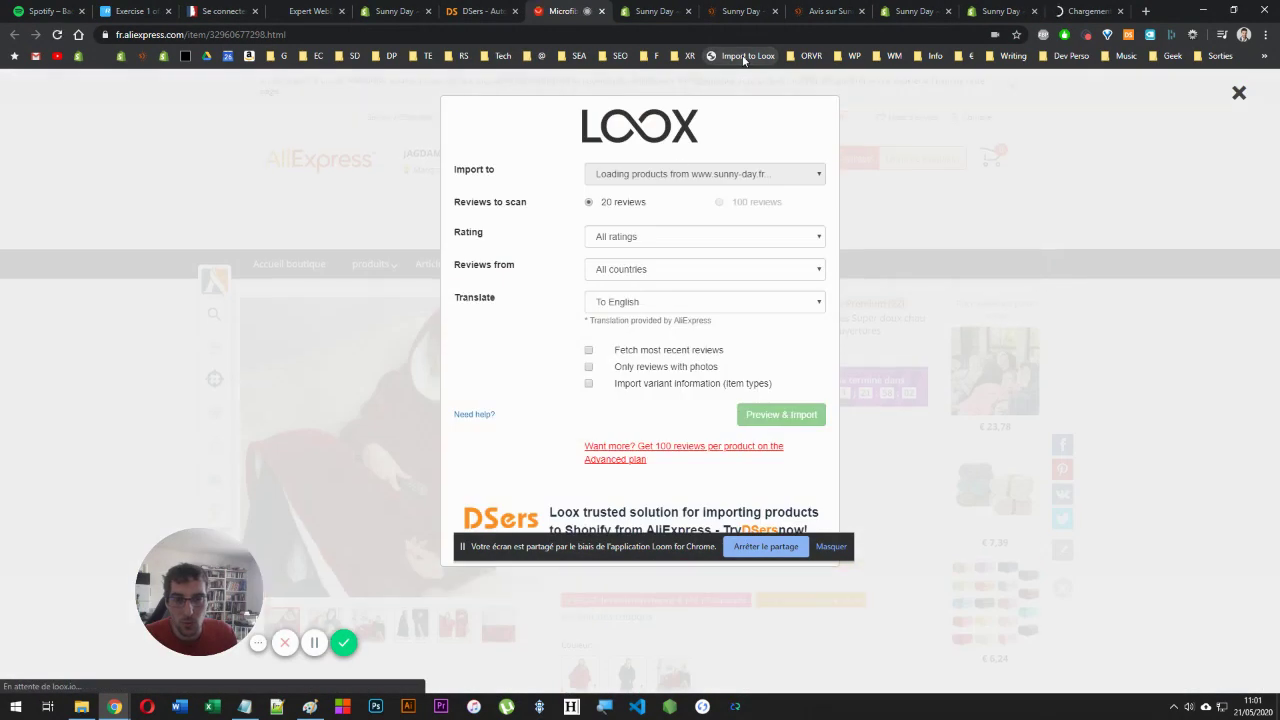
pyautogui.click(666, 185)
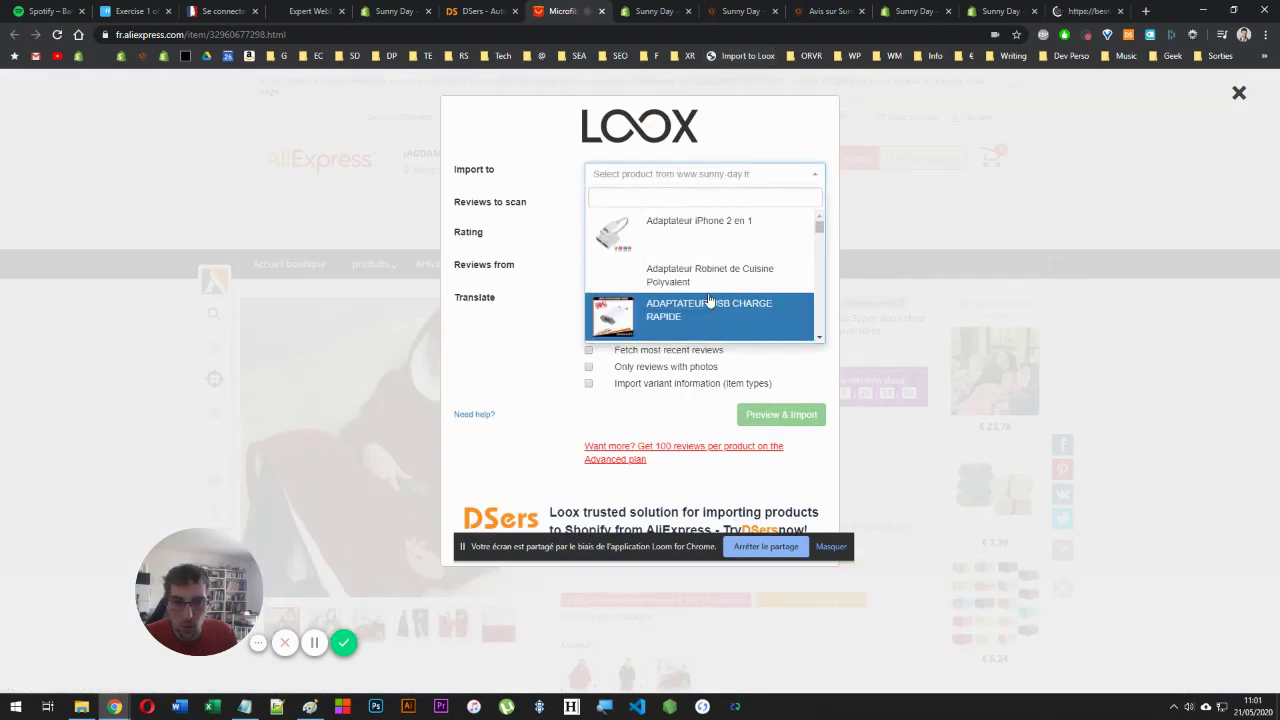
pyautogui.scroll(-3, 710, 305)
pyautogui.scroll(-10, 710, 305)
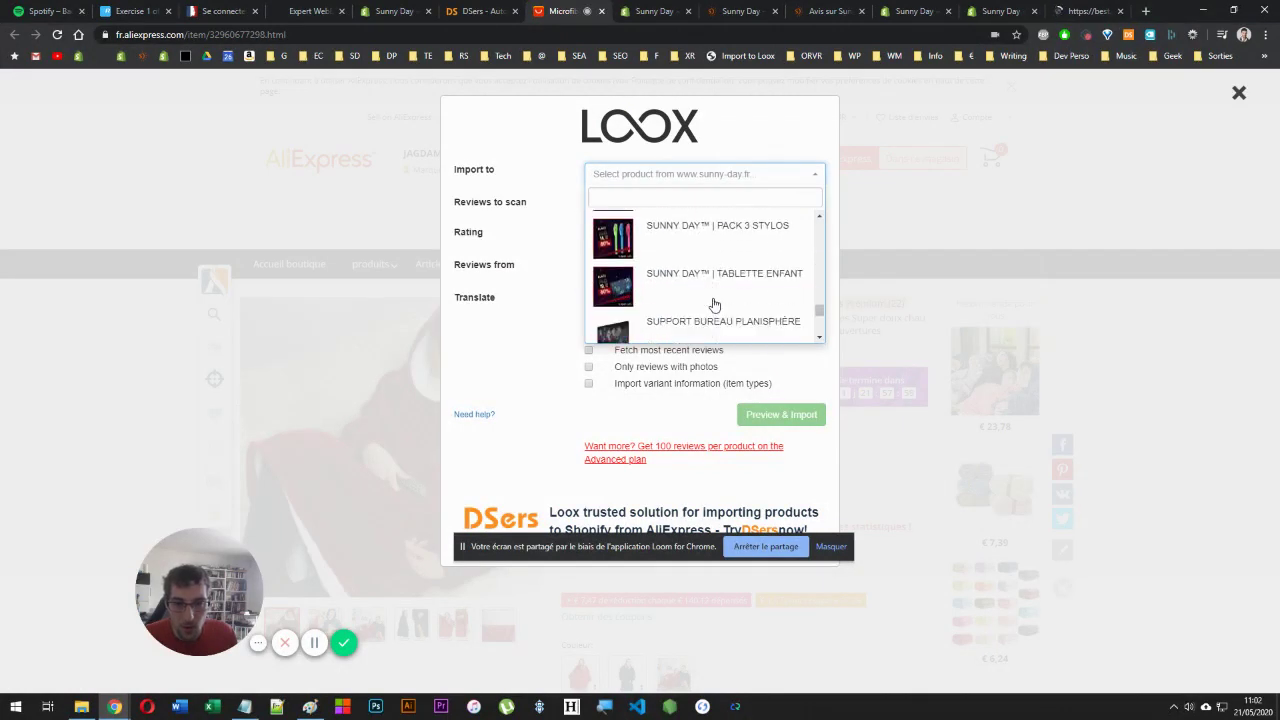
pyautogui.scroll(5, 713, 305)
pyautogui.click(714, 303)
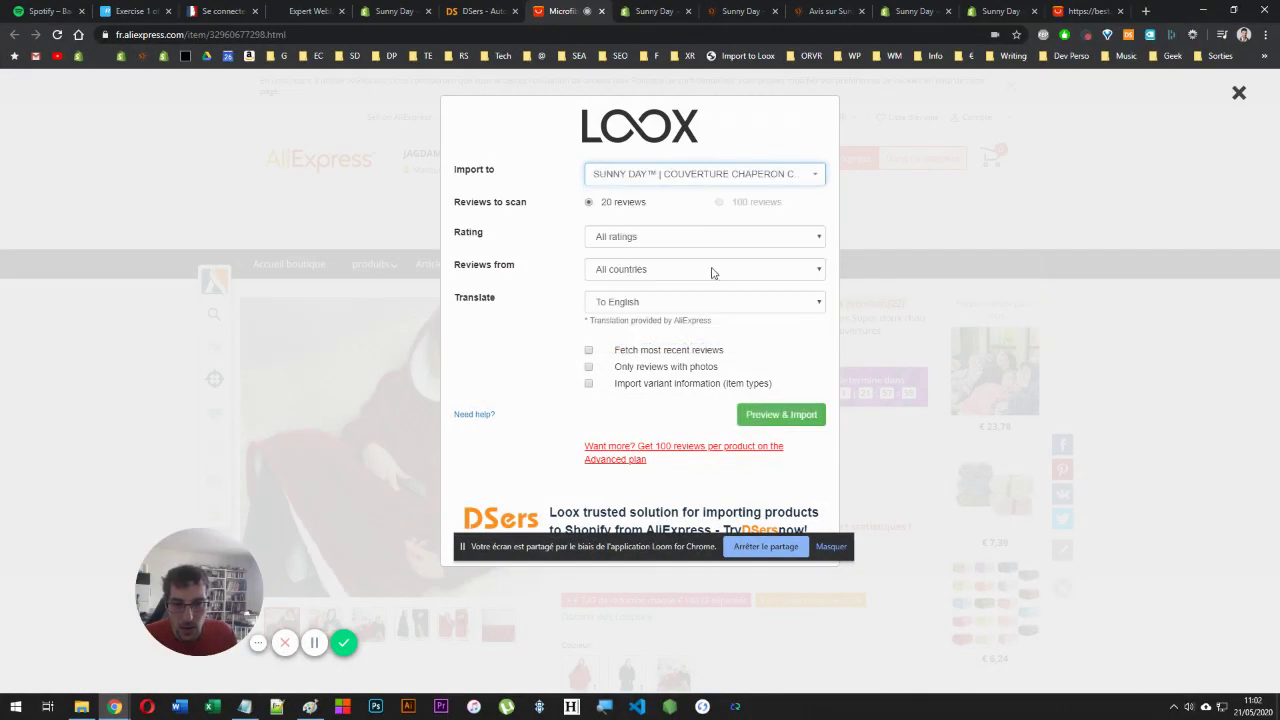
# - Keep the scan at 20 reviews and set the review translation to French
pyautogui.click(603, 211)
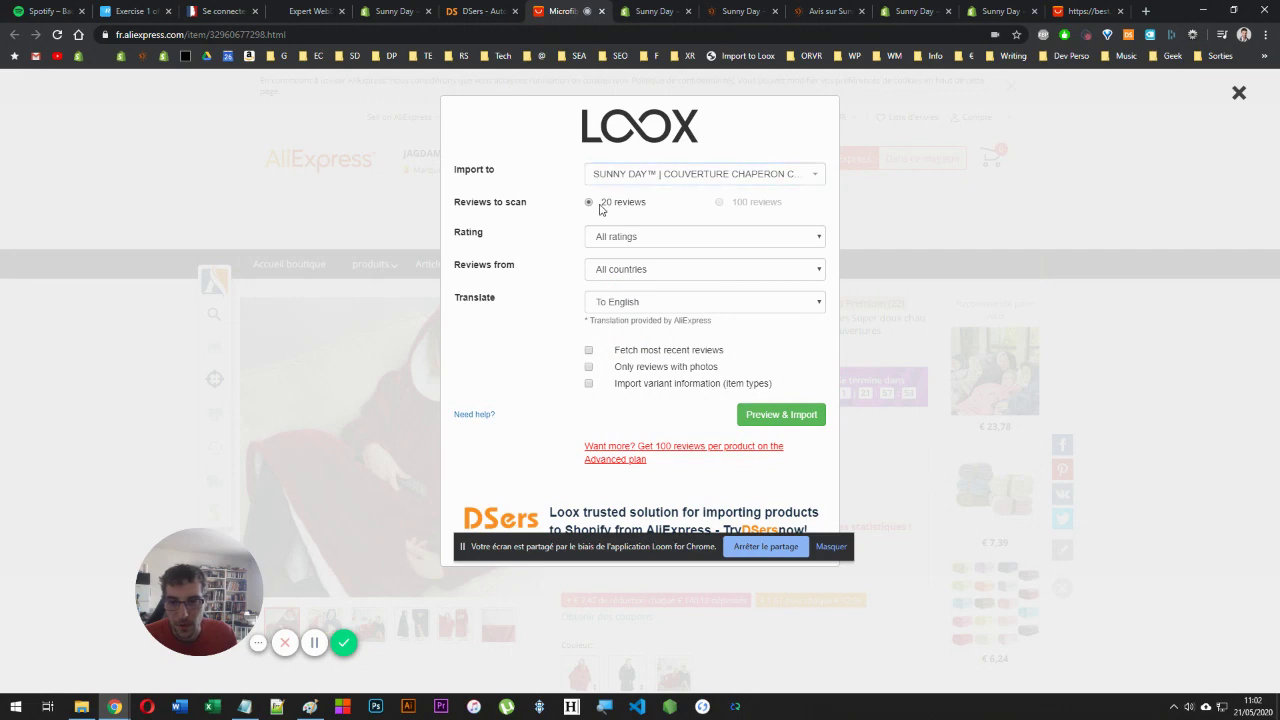
pyautogui.click(643, 302)
pyautogui.click(630, 331)
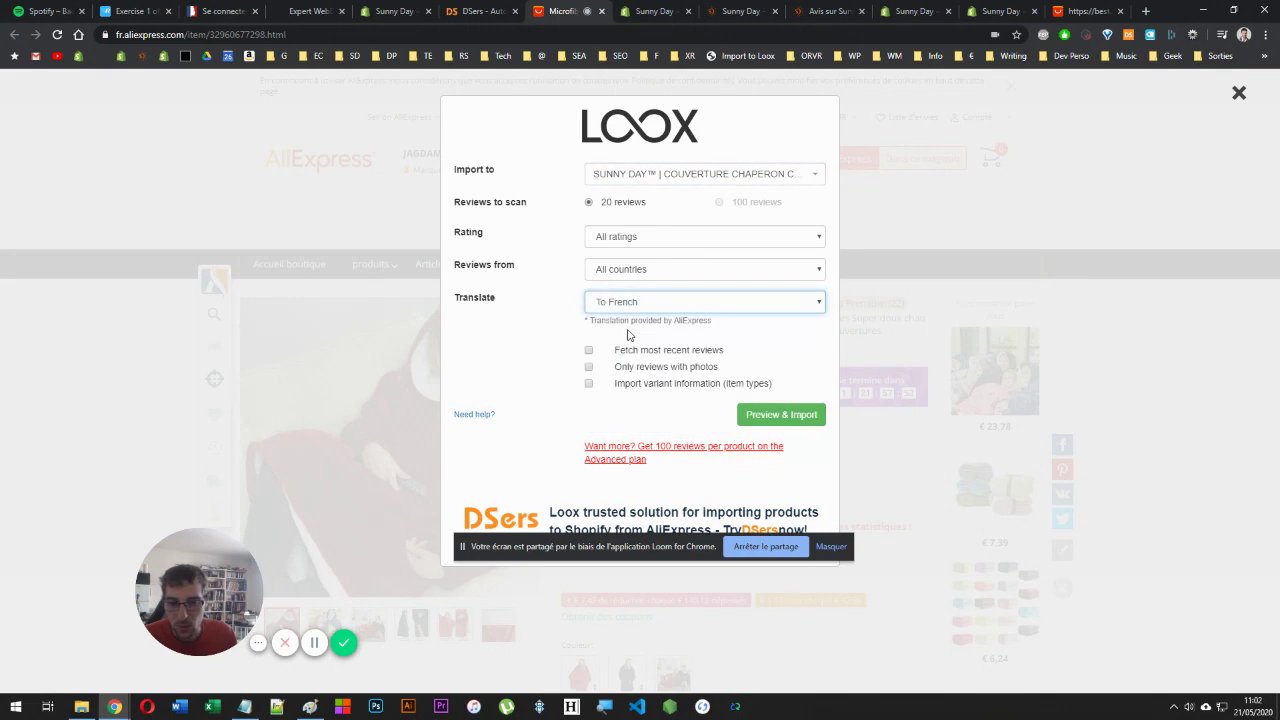
# - Set the rating filter to 4 stars and up, try the photos-only option, and close the Loox importer without importing
pyautogui.click(651, 270)
pyautogui.click(651, 238)
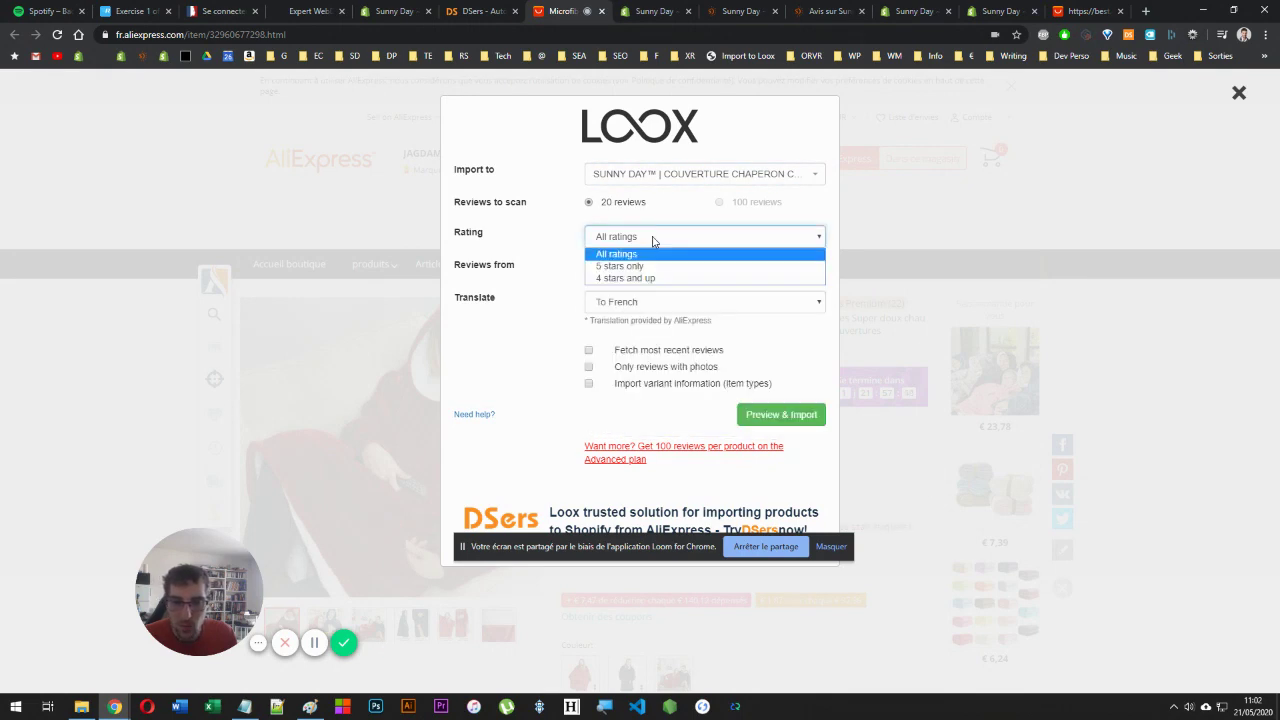
pyautogui.click(648, 279)
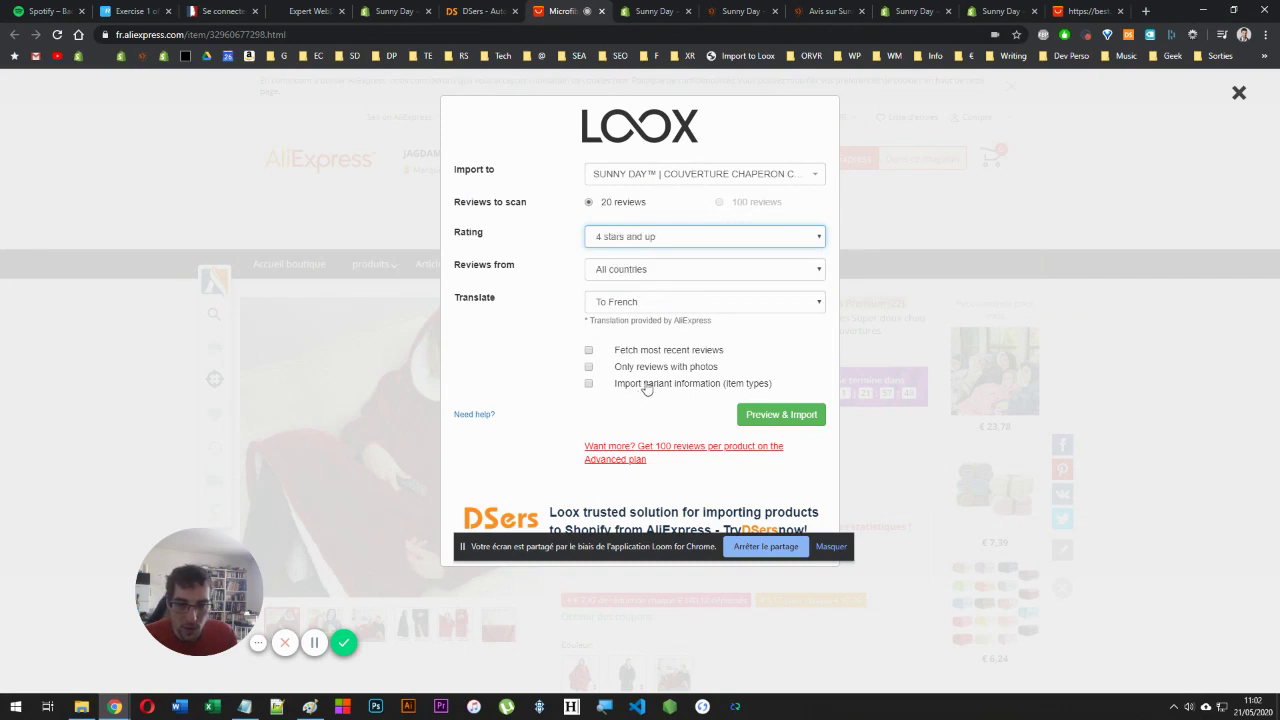
pyautogui.click(589, 367)
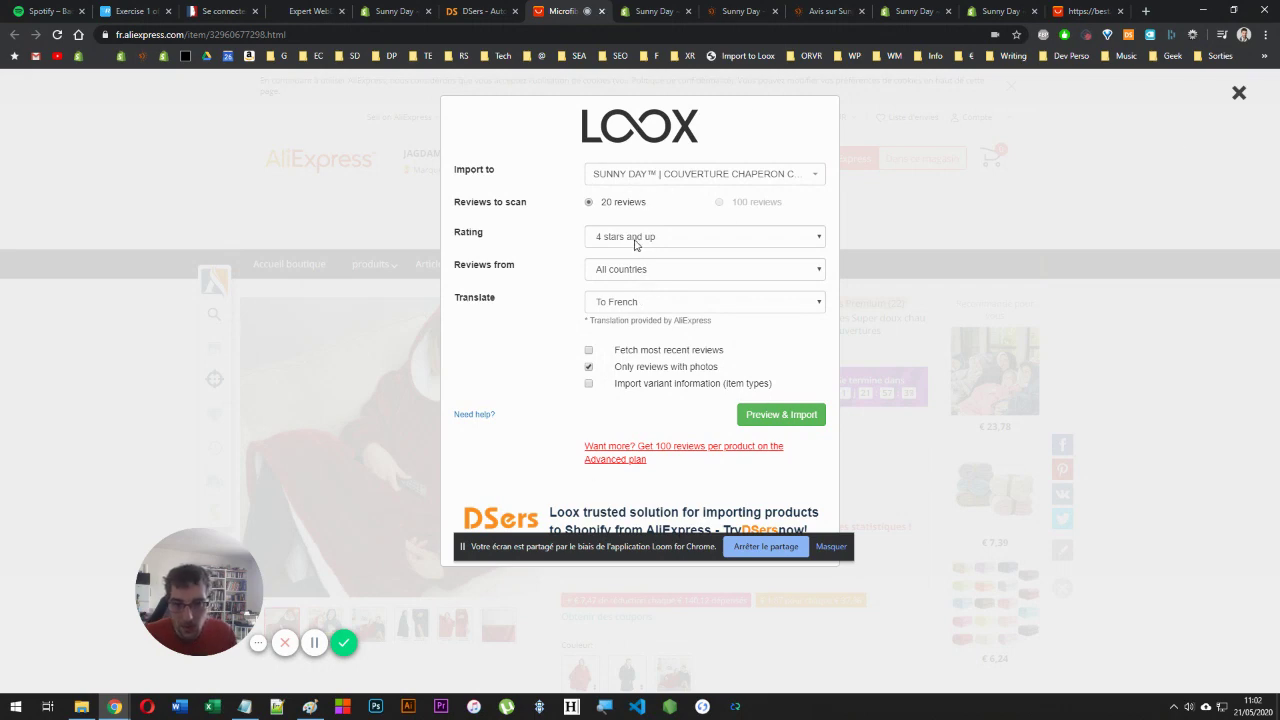
pyautogui.click(588, 367)
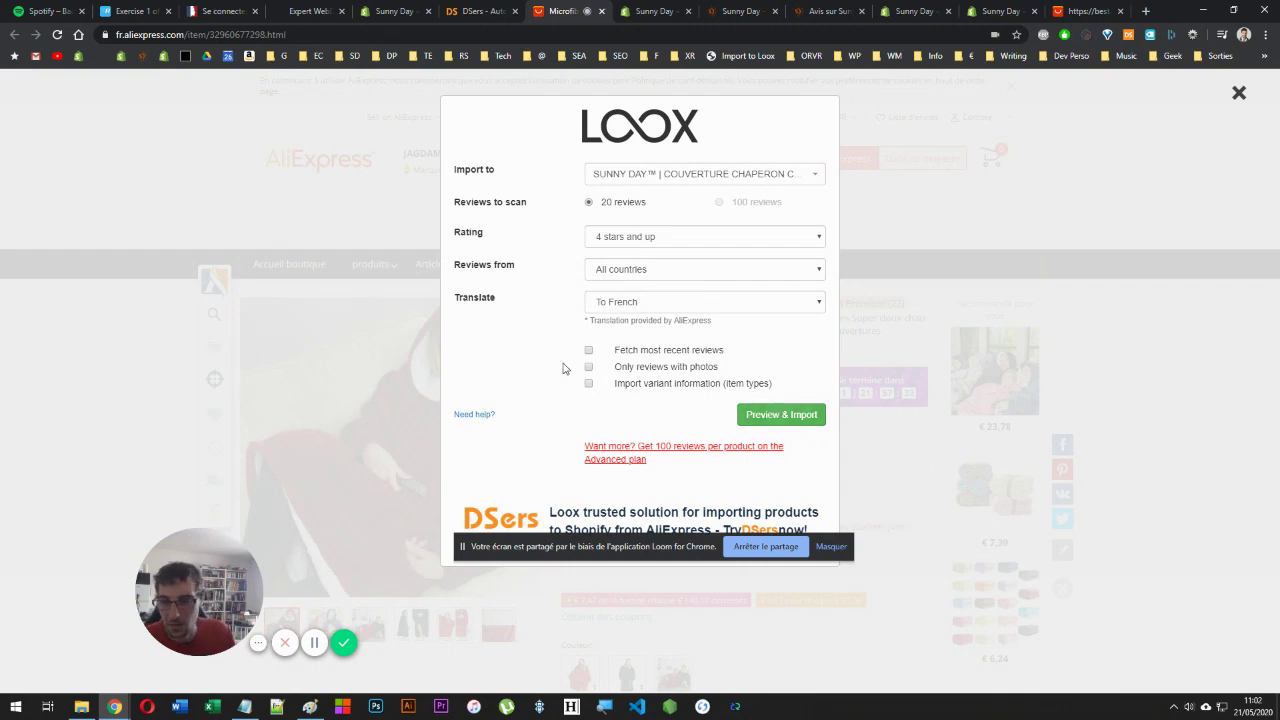
pyautogui.click(1238, 93)
# - Switch to the Sunny Day storefront's customer review page and examine the photo reviews and the products they refer to
pyautogui.click(740, 11)
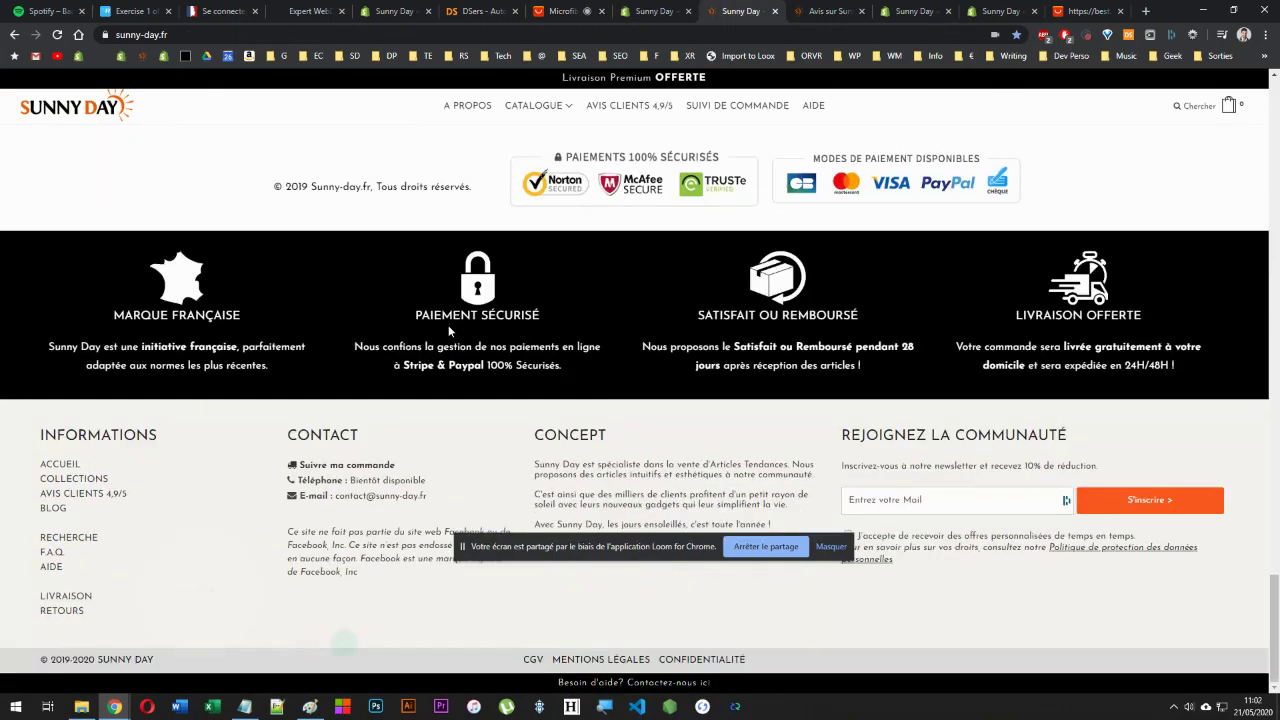
pyautogui.scroll(6, 448, 325)
pyautogui.hotkey('ctrl', 'Tab')
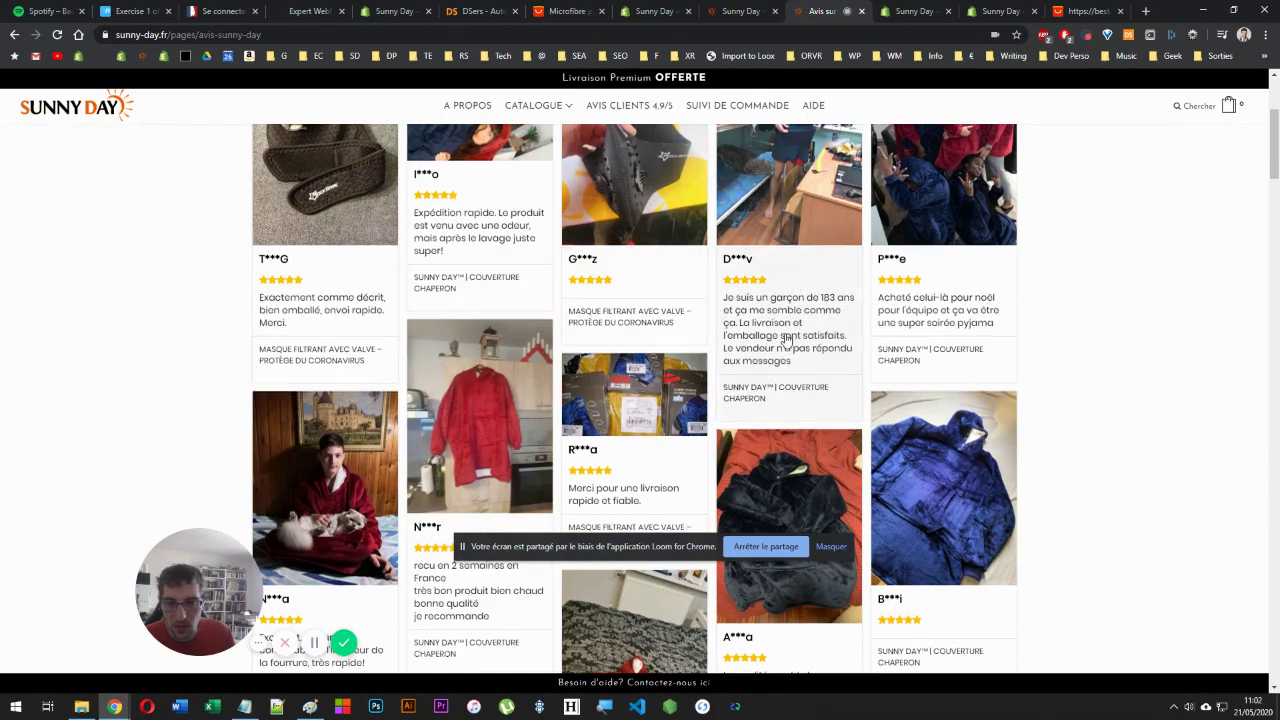
pyautogui.scroll(2, 402, 414)
pyautogui.scroll(-1, 409, 431)
pyautogui.scroll(-1, 409, 431)
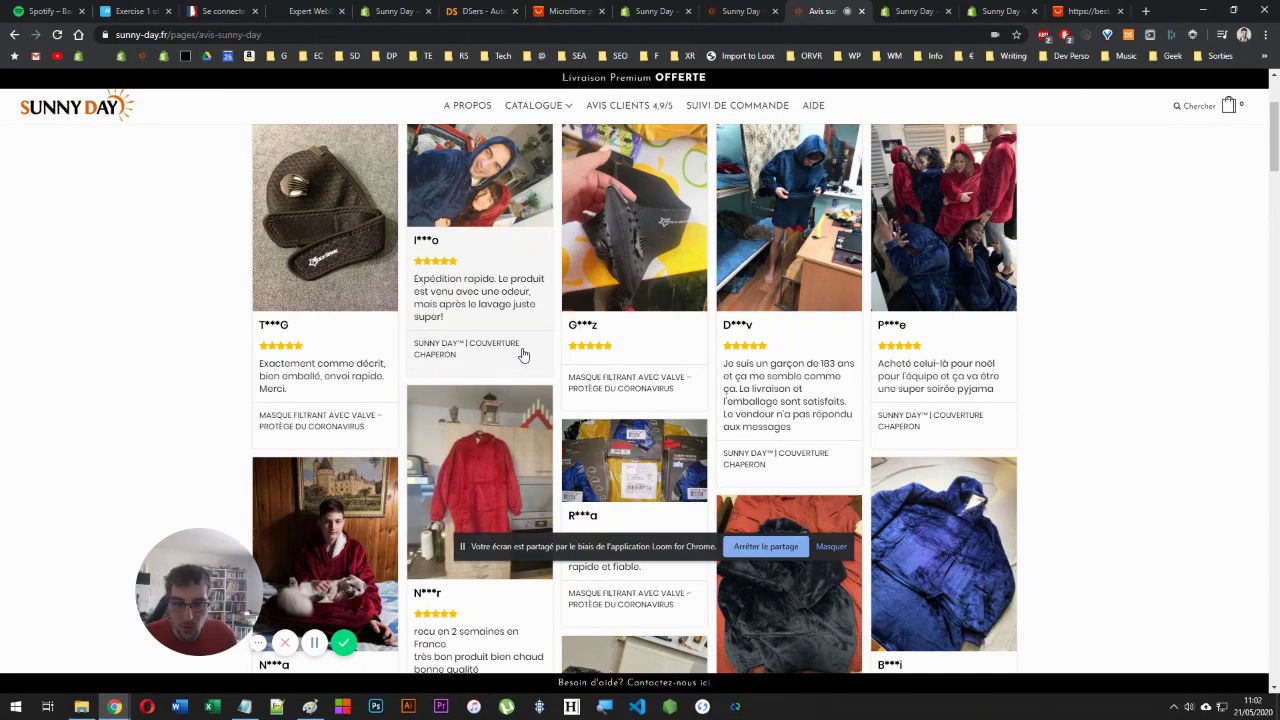
pyautogui.scroll(-5, 595, 307)
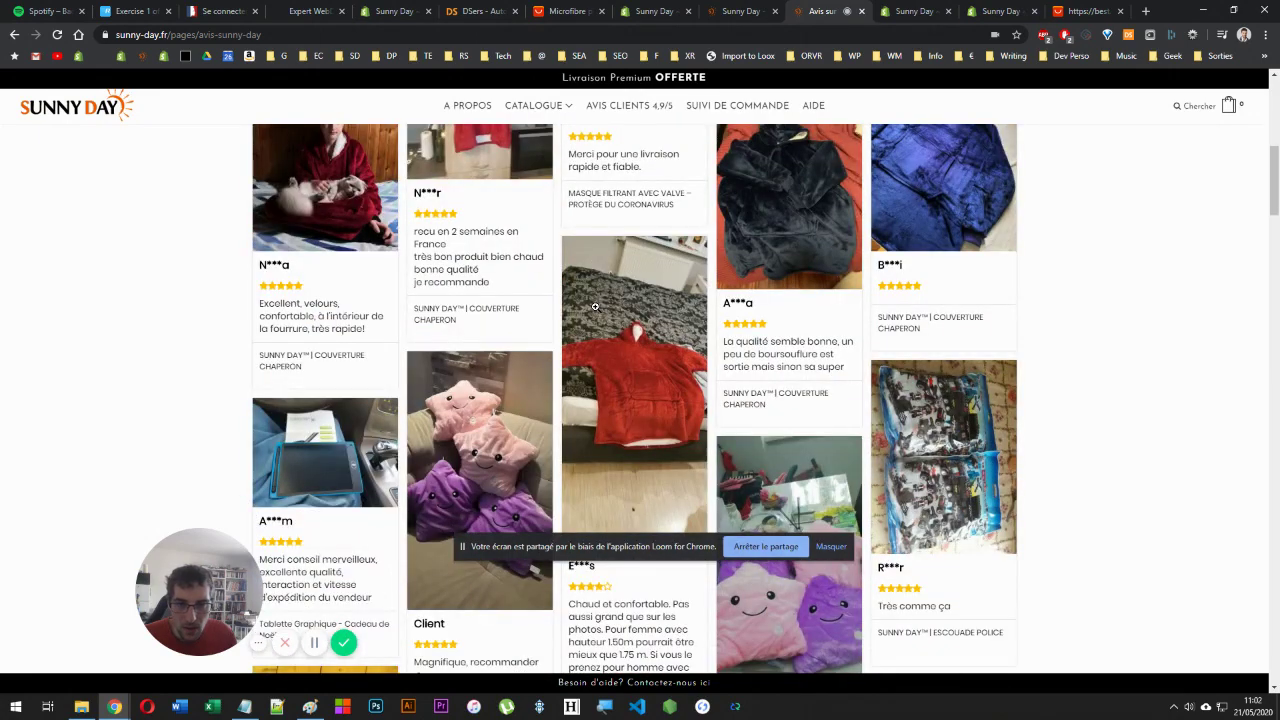
pyautogui.scroll(-5, 595, 307)
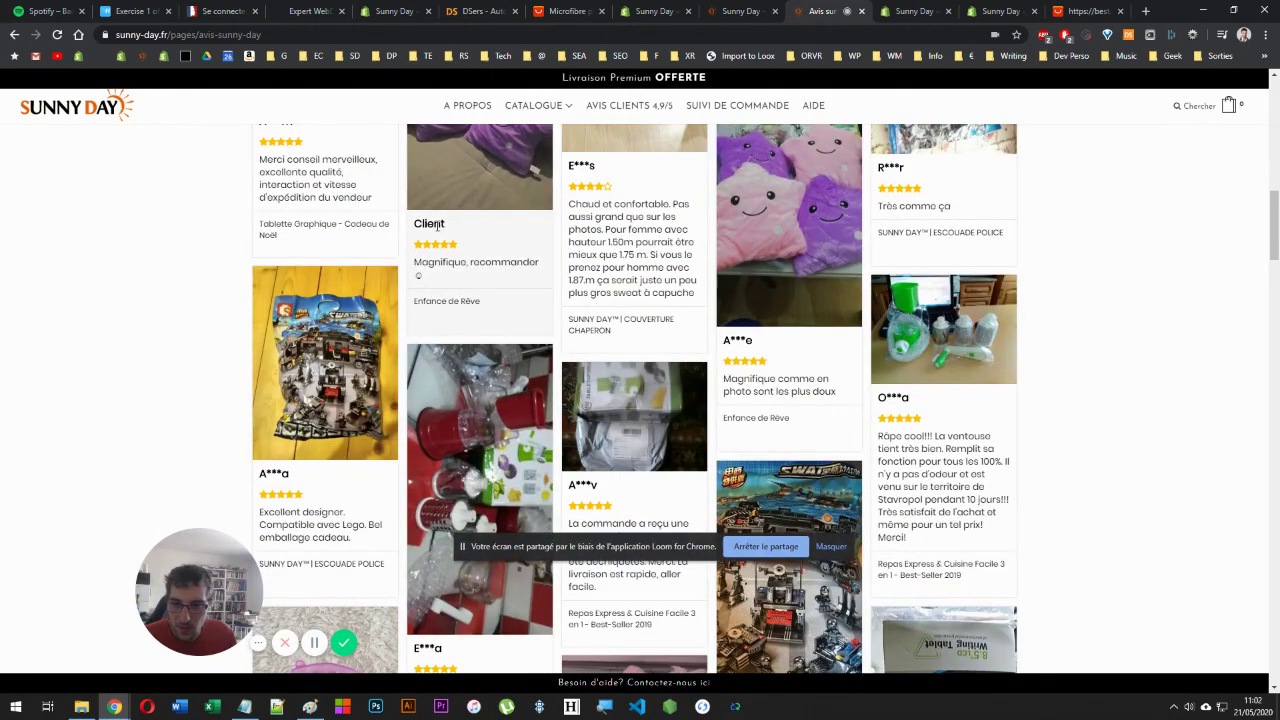
# - Compare the generic "Client" reviewer name with the masked reviewer names across the Avis sur Sunny Day page
pyautogui.moveTo(441, 225); pyautogui.dragTo(413, 225)
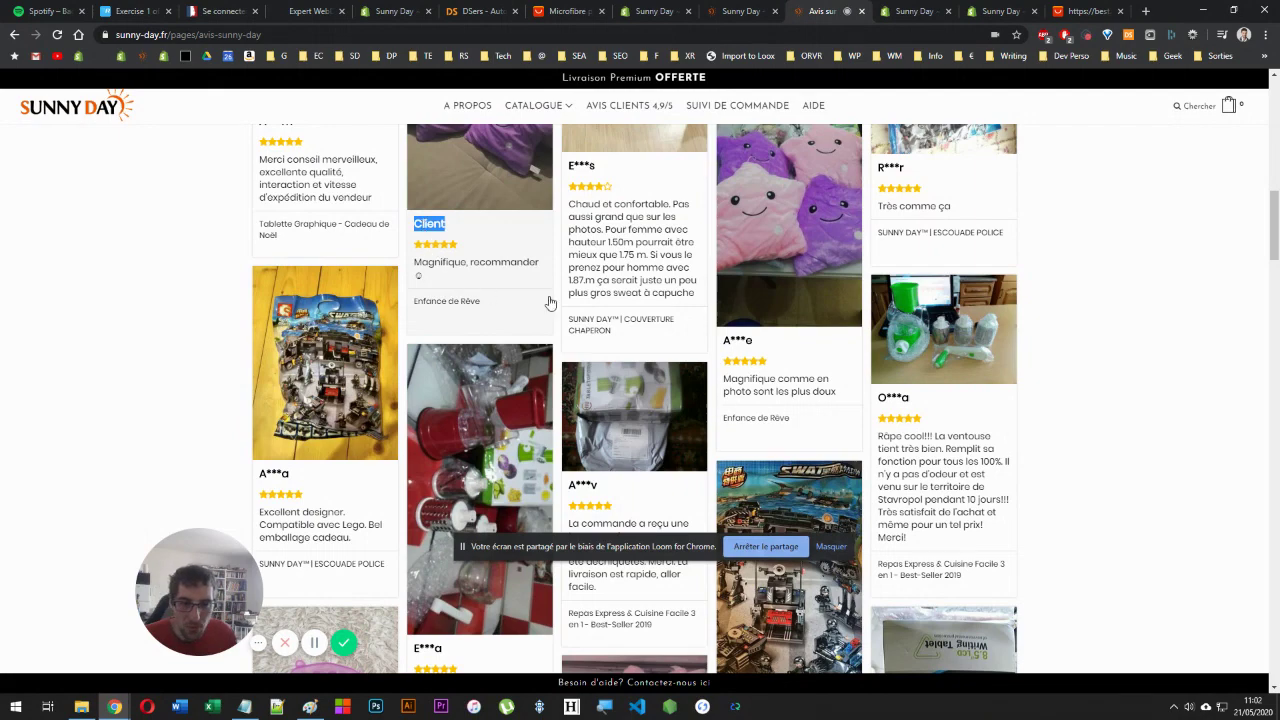
pyautogui.moveTo(878, 167); pyautogui.dragTo(905, 168)
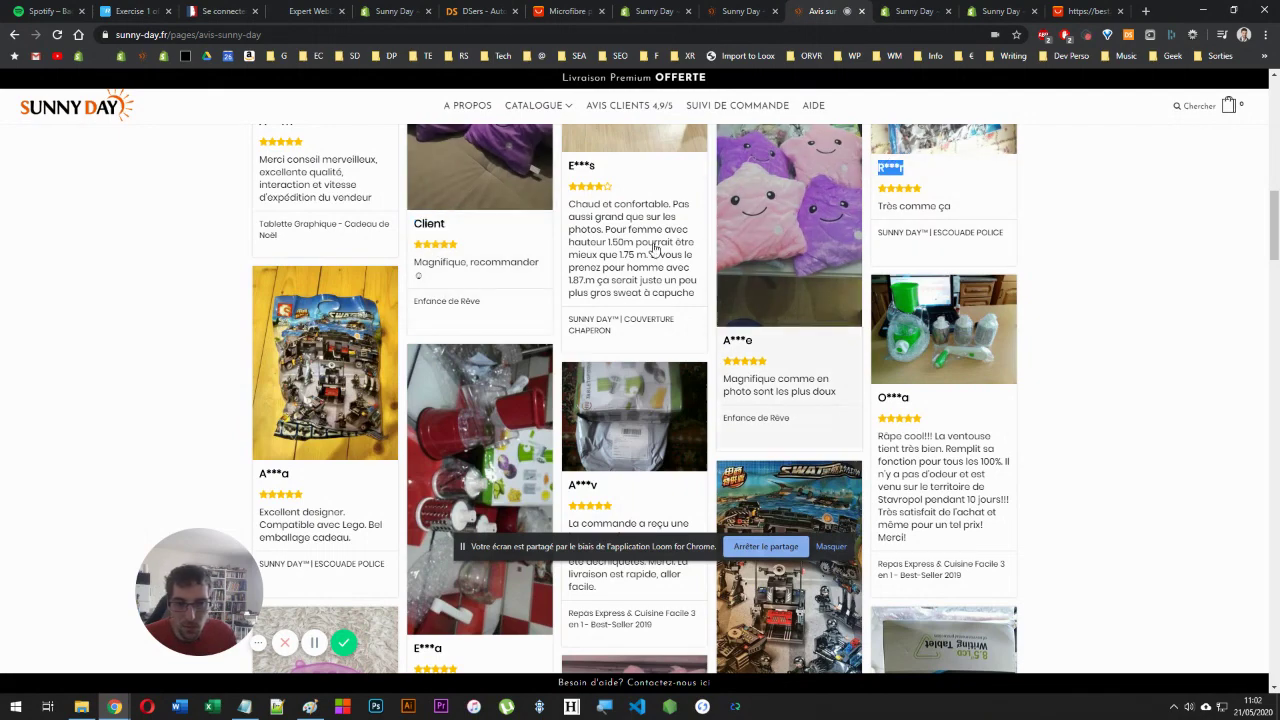
pyautogui.scroll(-5, 640, 247)
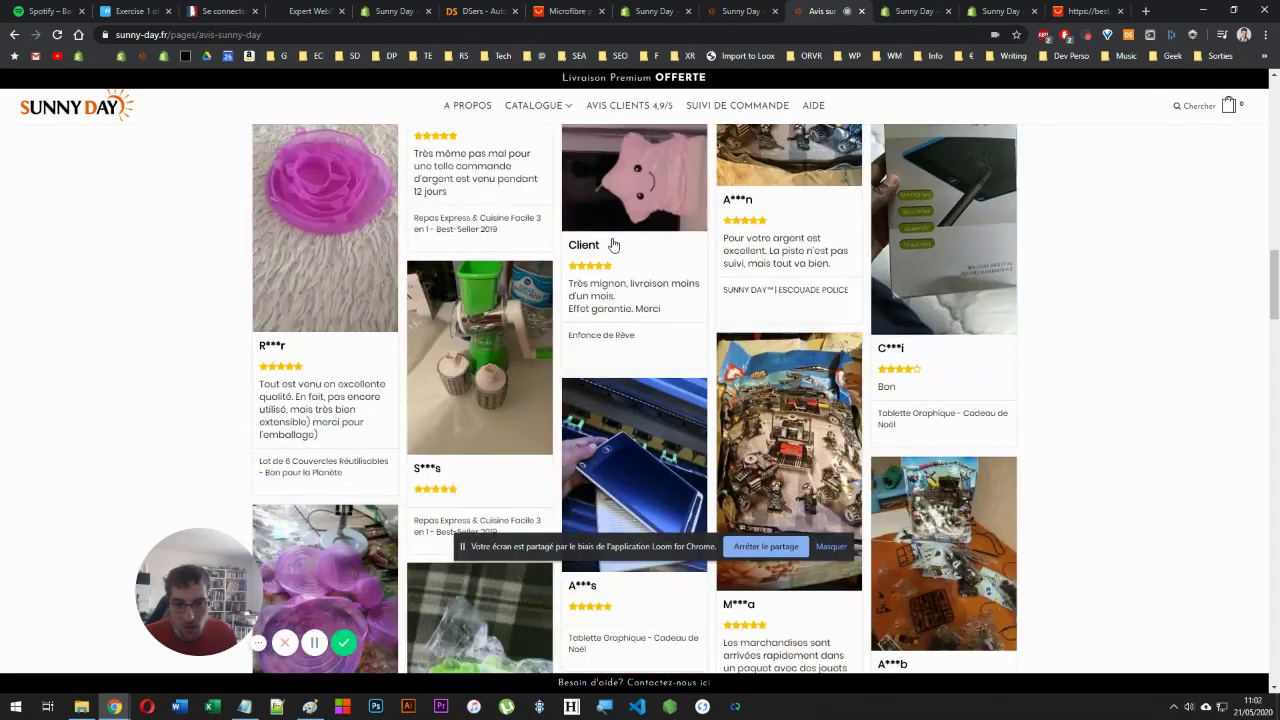
pyautogui.scroll(12, 613, 245)
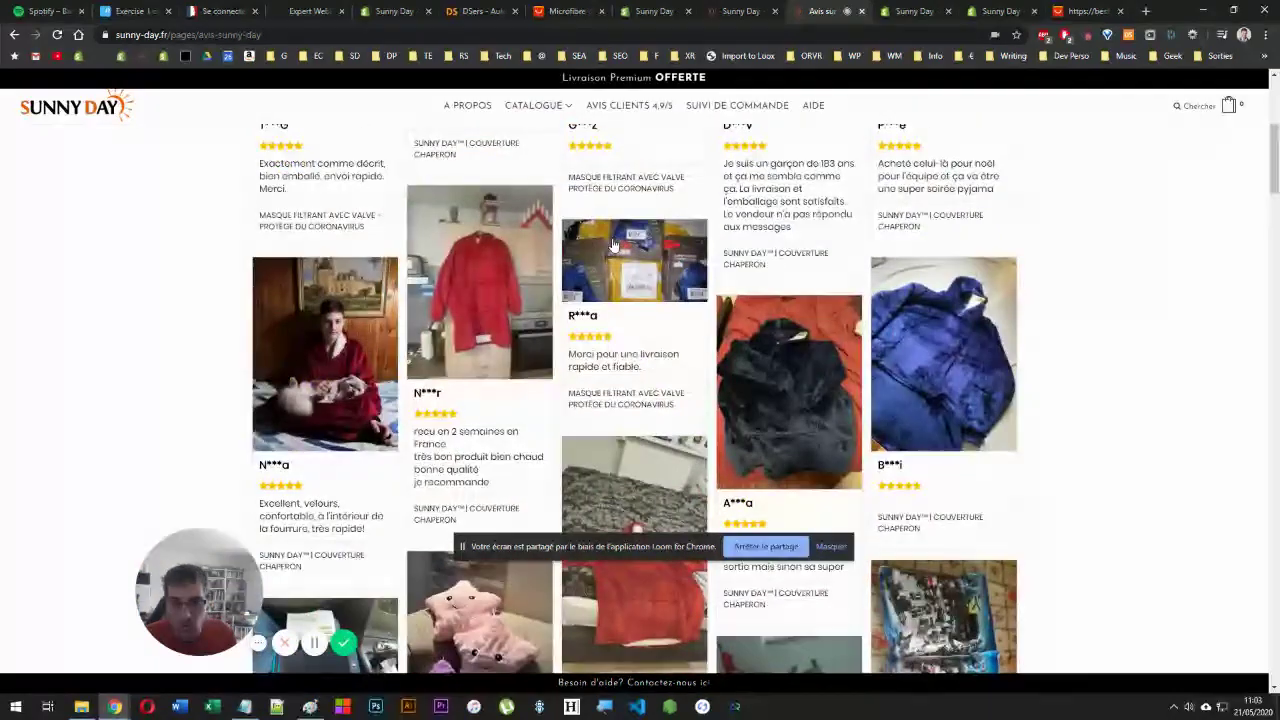
pyautogui.scroll(4, 613, 245)
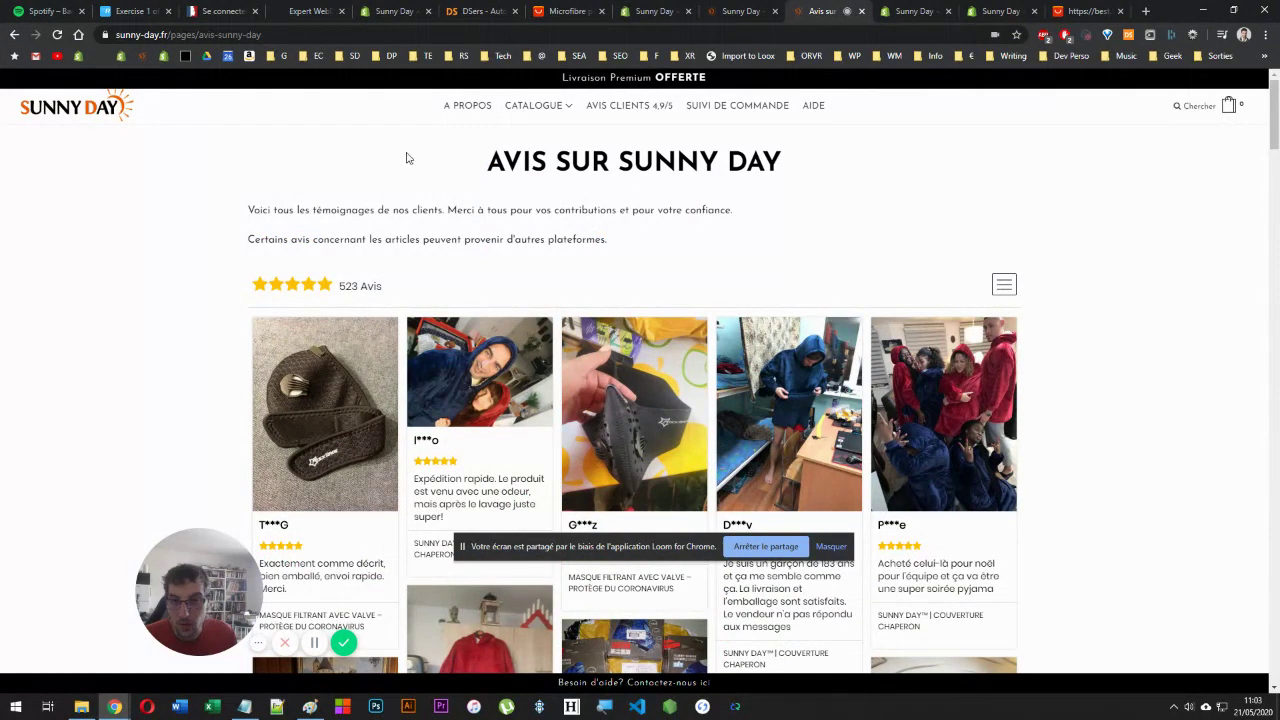
pyautogui.scroll(-3, 557, 257)
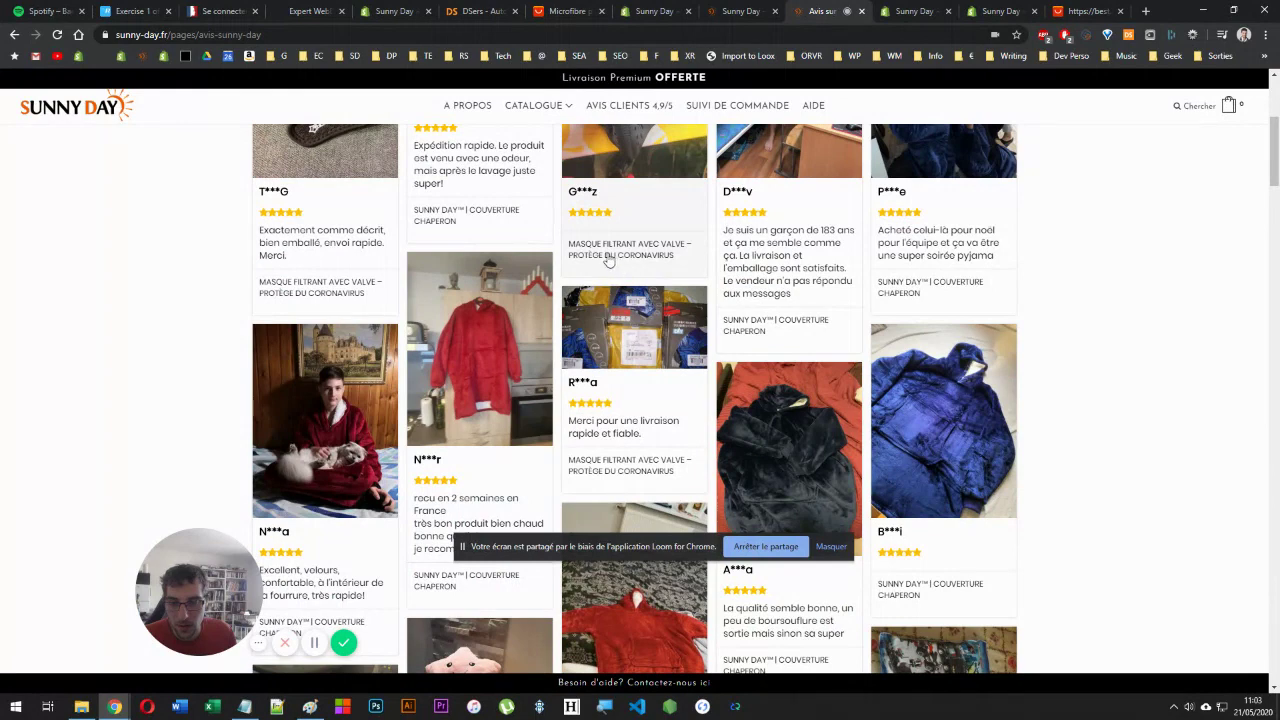
# - View a SUNNY DAY™ | COUVERTURE CHAPERON photo review and its linked product page, and return to the review list
pyautogui.click(441, 212)
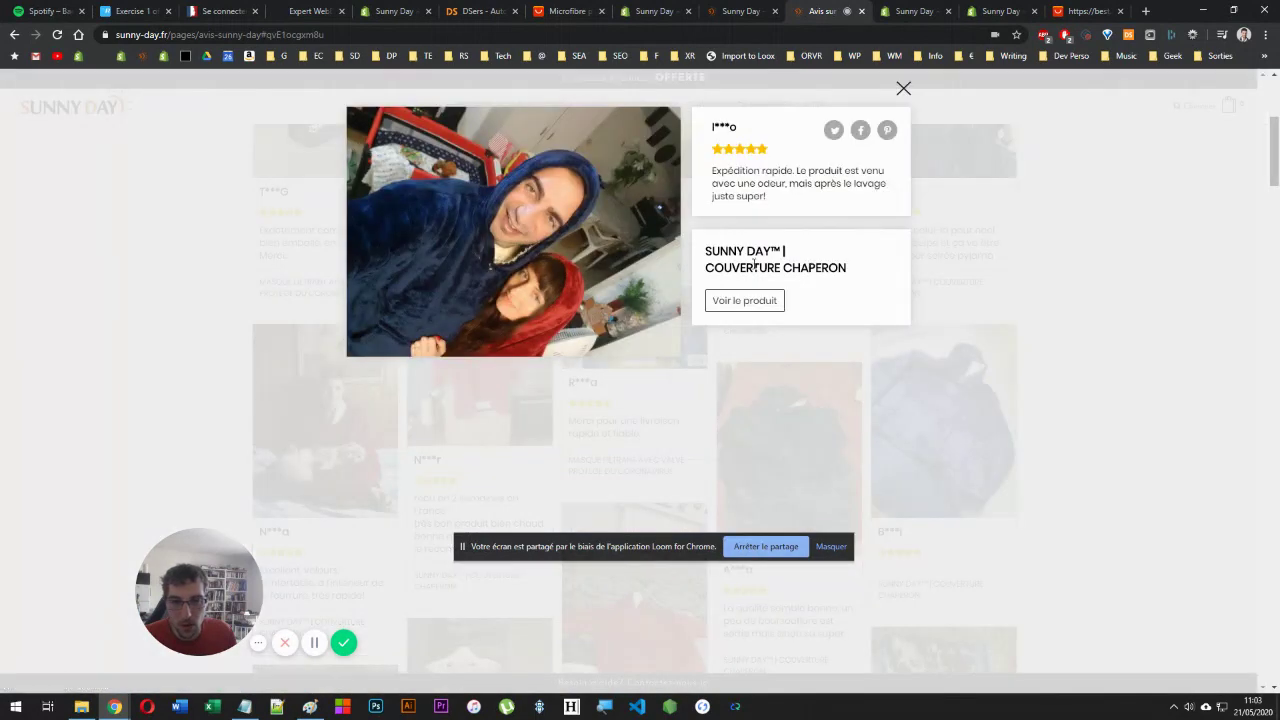
pyautogui.click(747, 306)
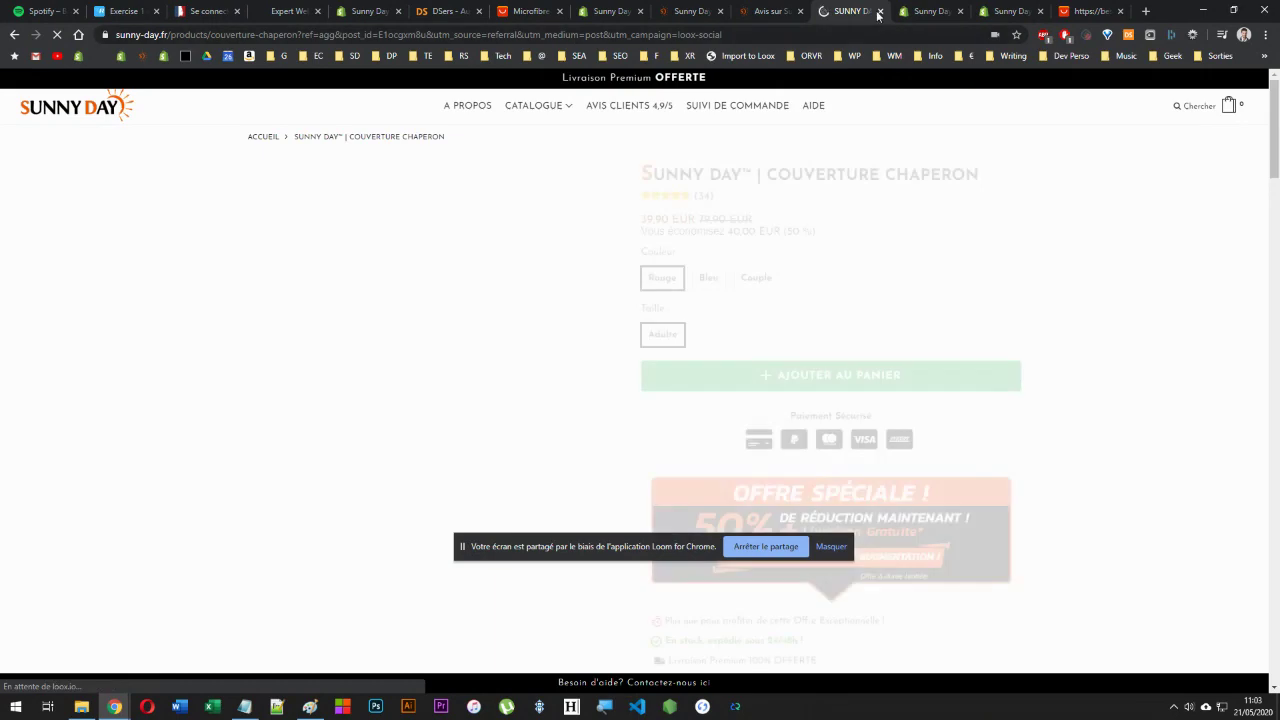
pyautogui.click(879, 11)
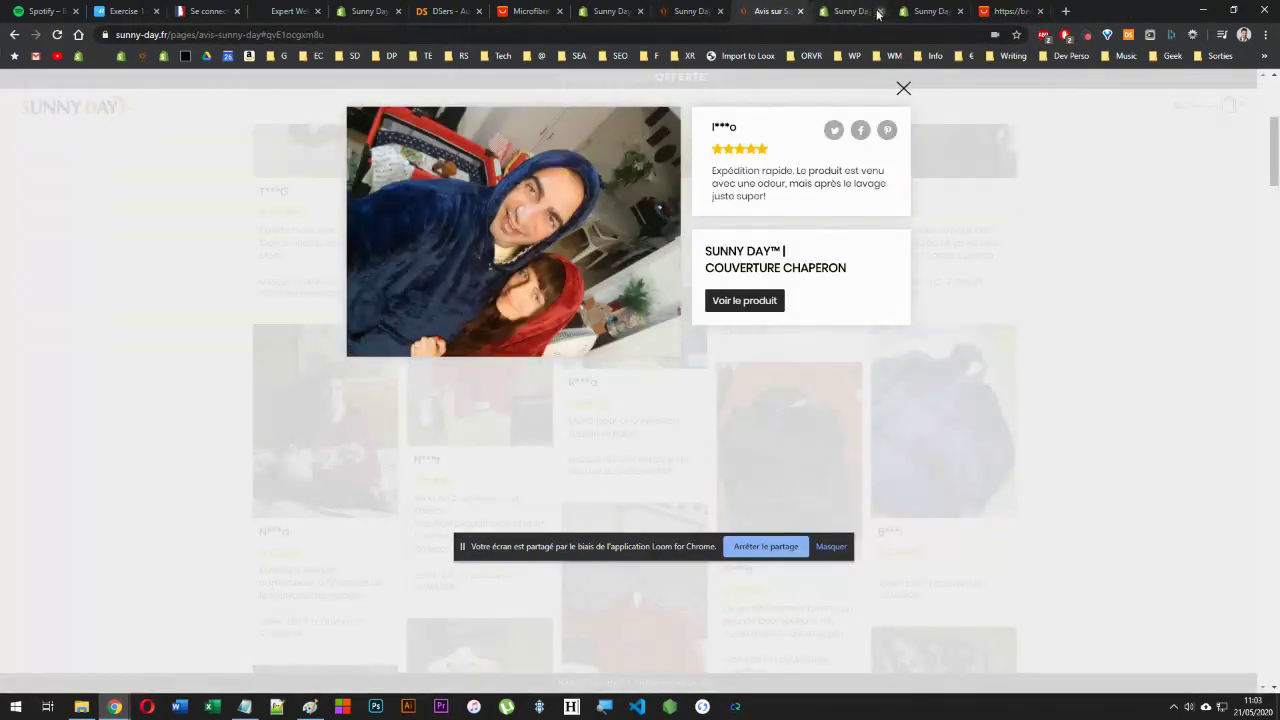
pyautogui.click(901, 89)
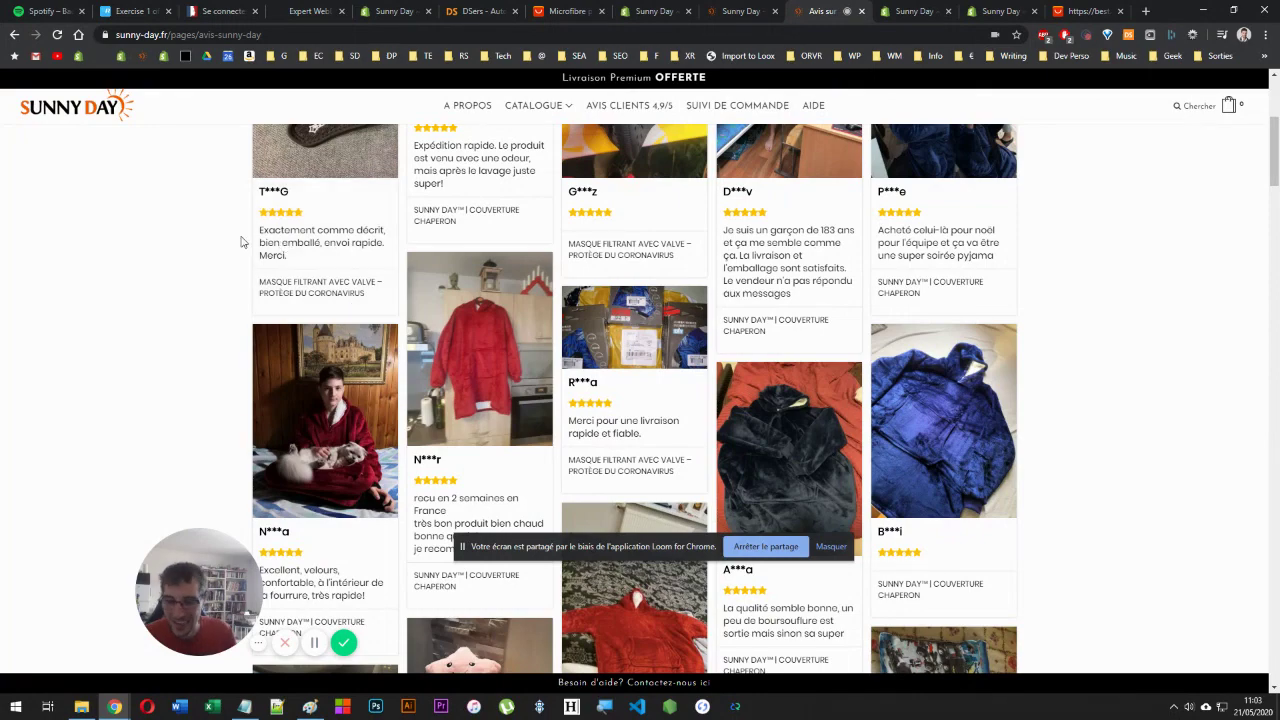
pyautogui.scroll(3, 247, 241)
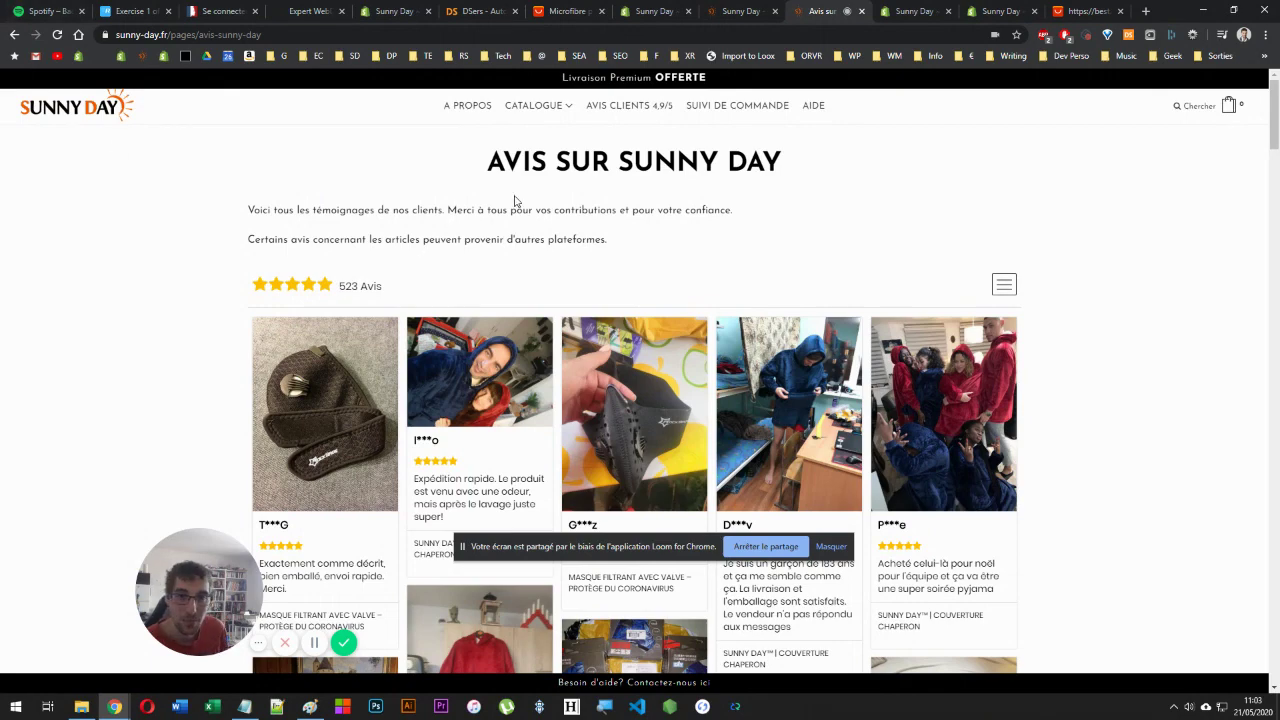
# - Examine the star ratings and review counts shown under the catalogue products on the Sunny Day home page
pyautogui.click(712, 13)
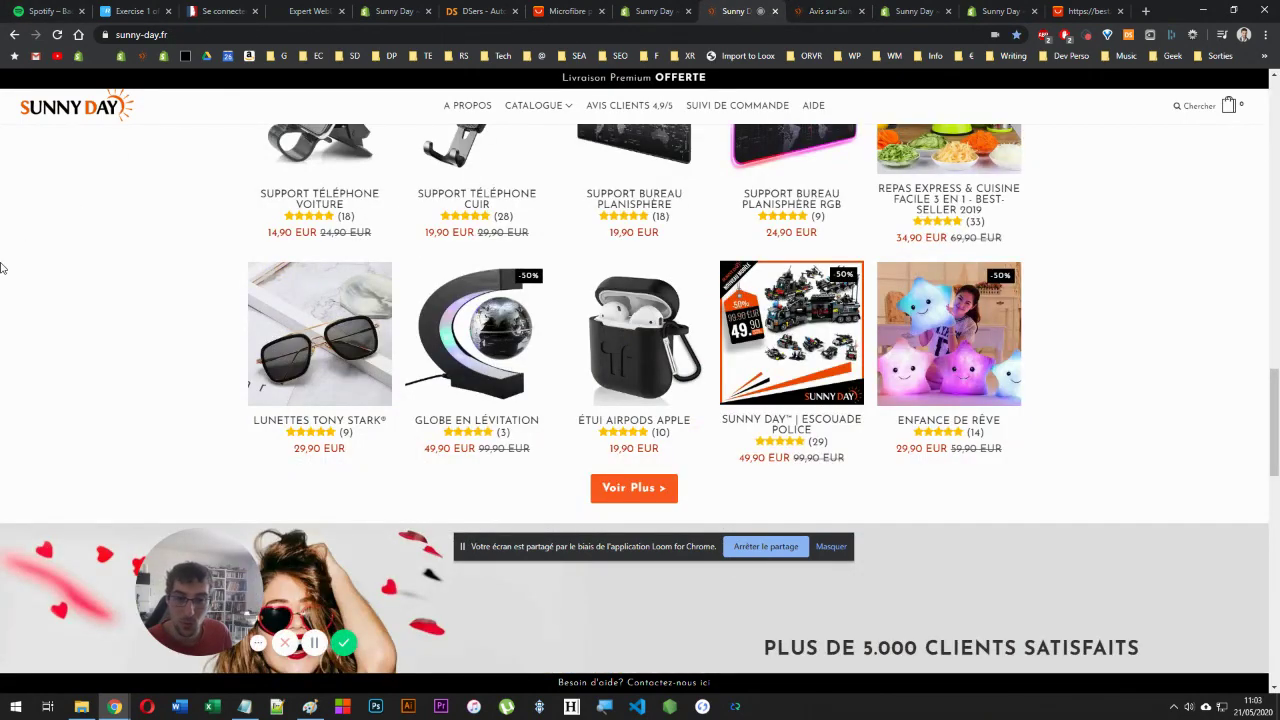
pyautogui.scroll(1, 108, 281)
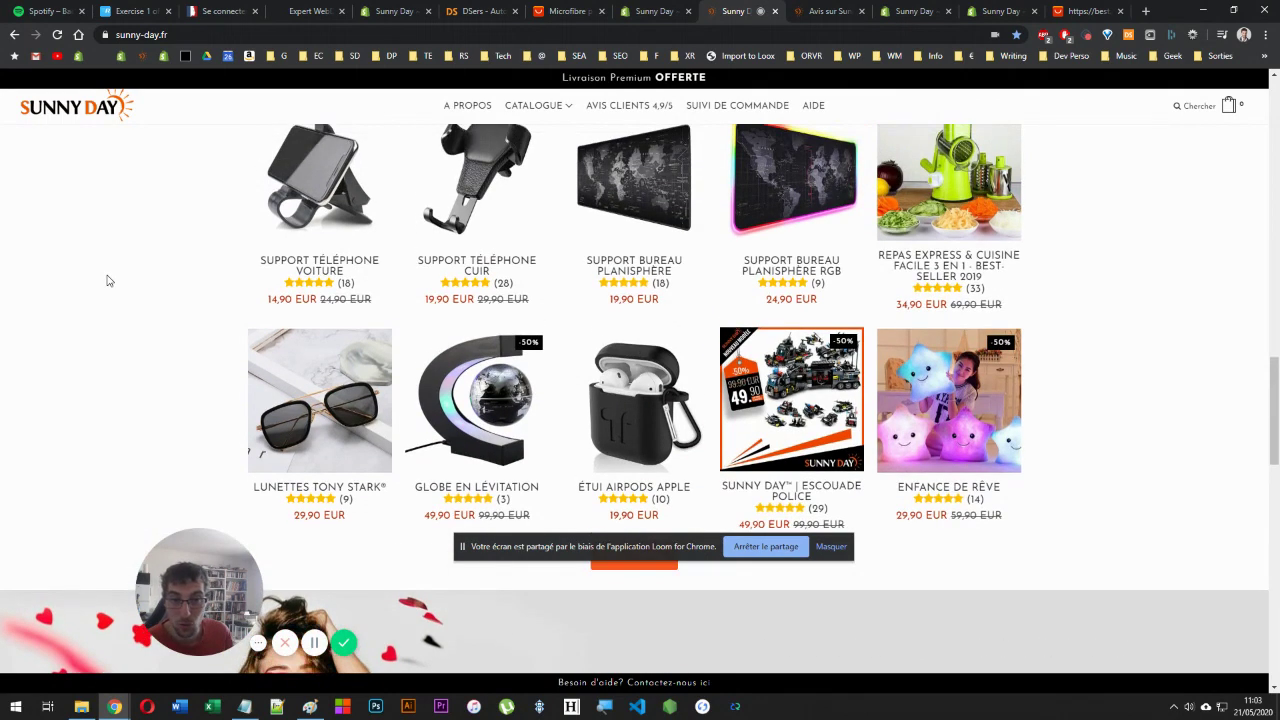
pyautogui.scroll(3, 108, 281)
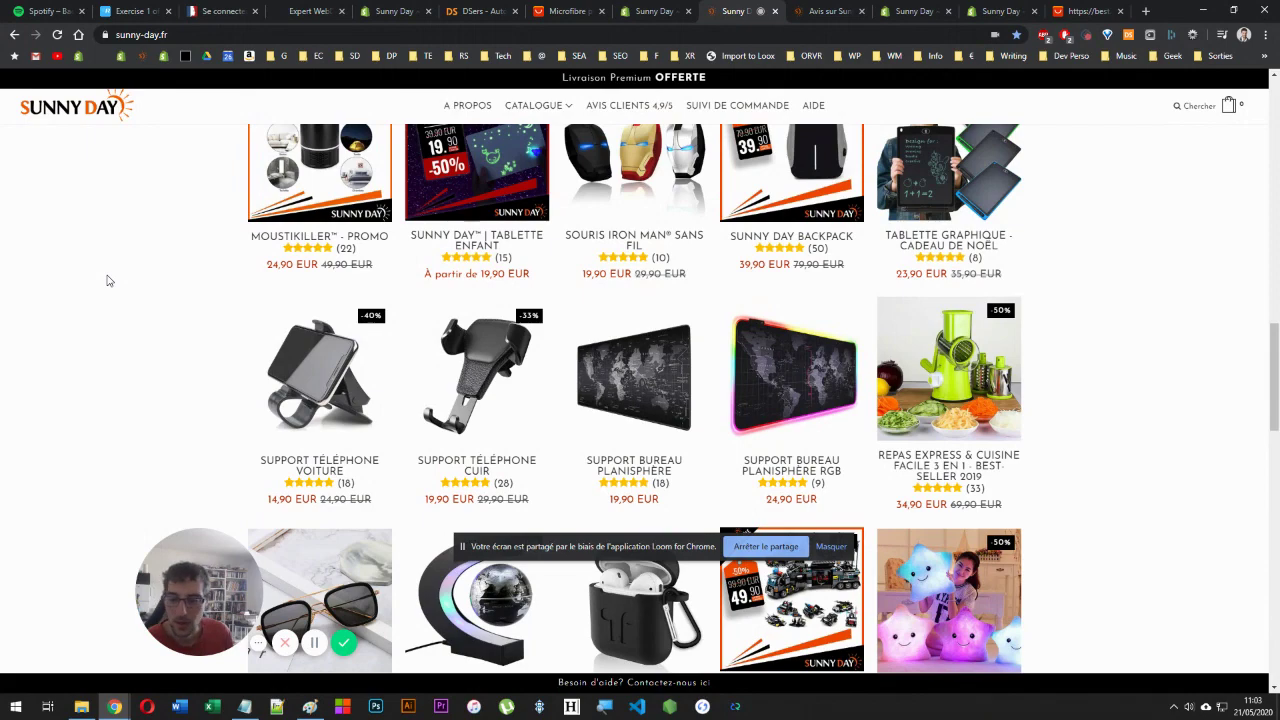
pyautogui.scroll(3, 108, 281)
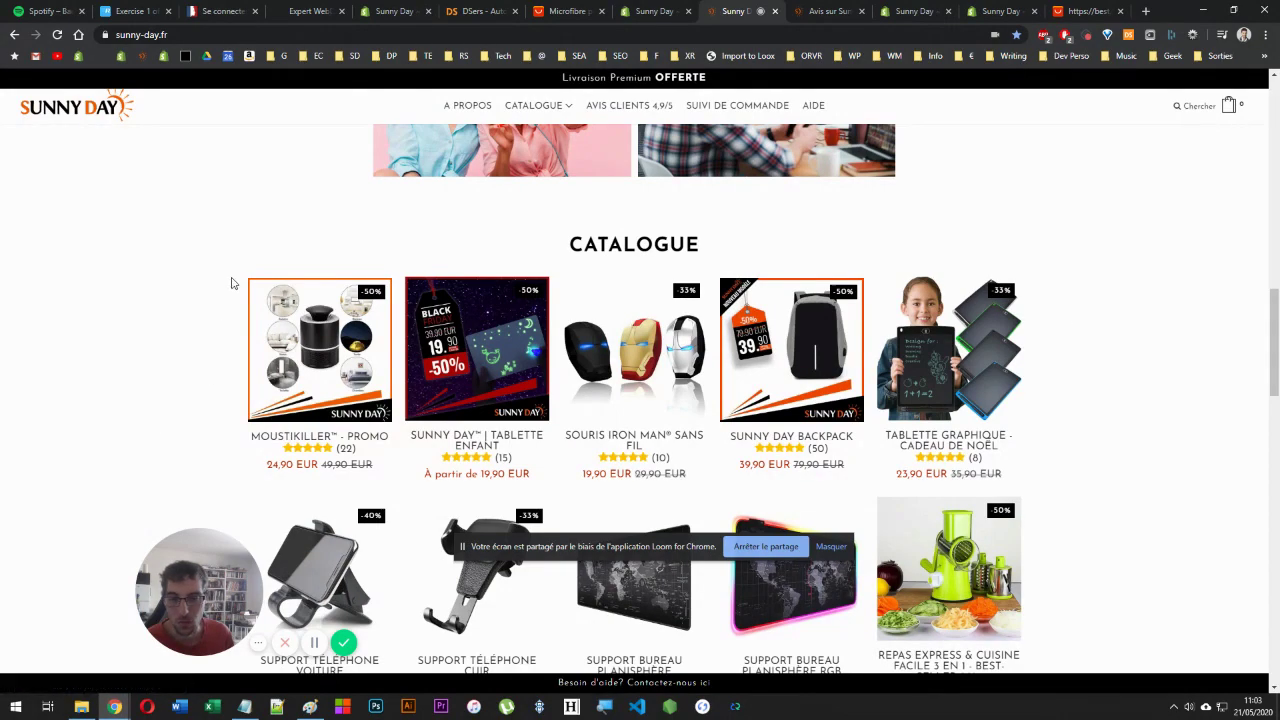
pyautogui.scroll(-6, 231, 284)
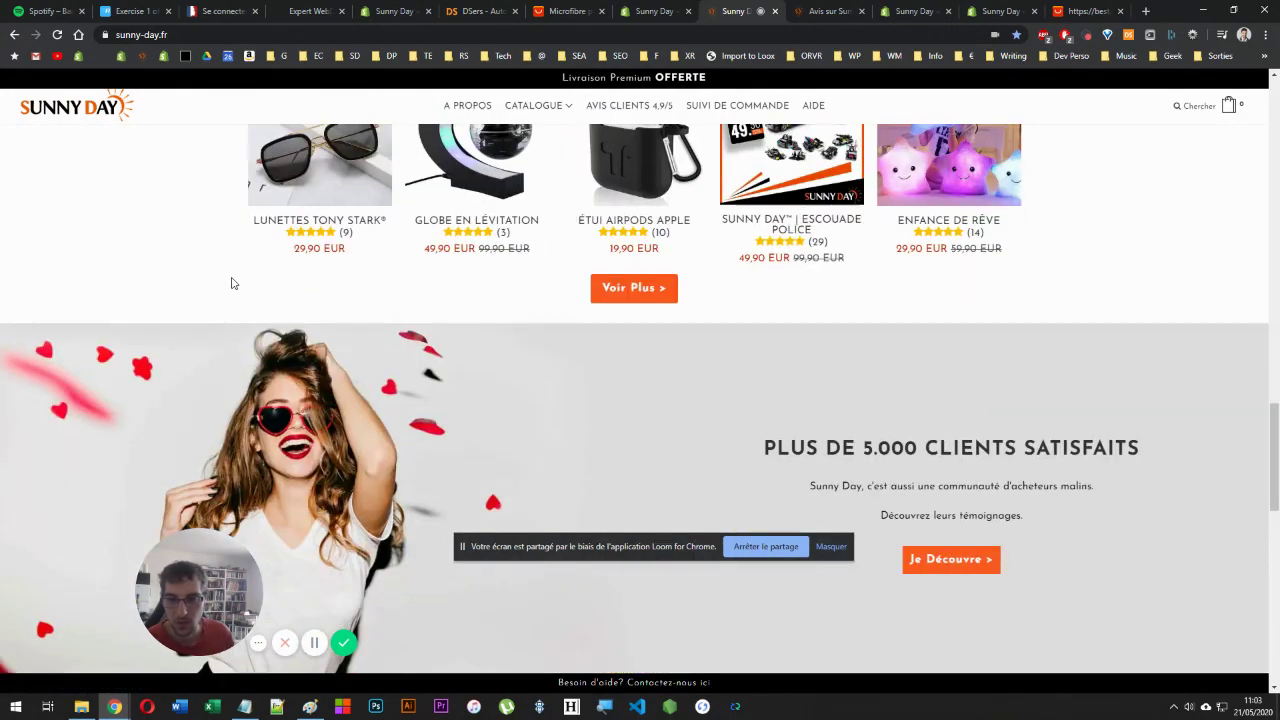
pyautogui.scroll(10, 231, 284)
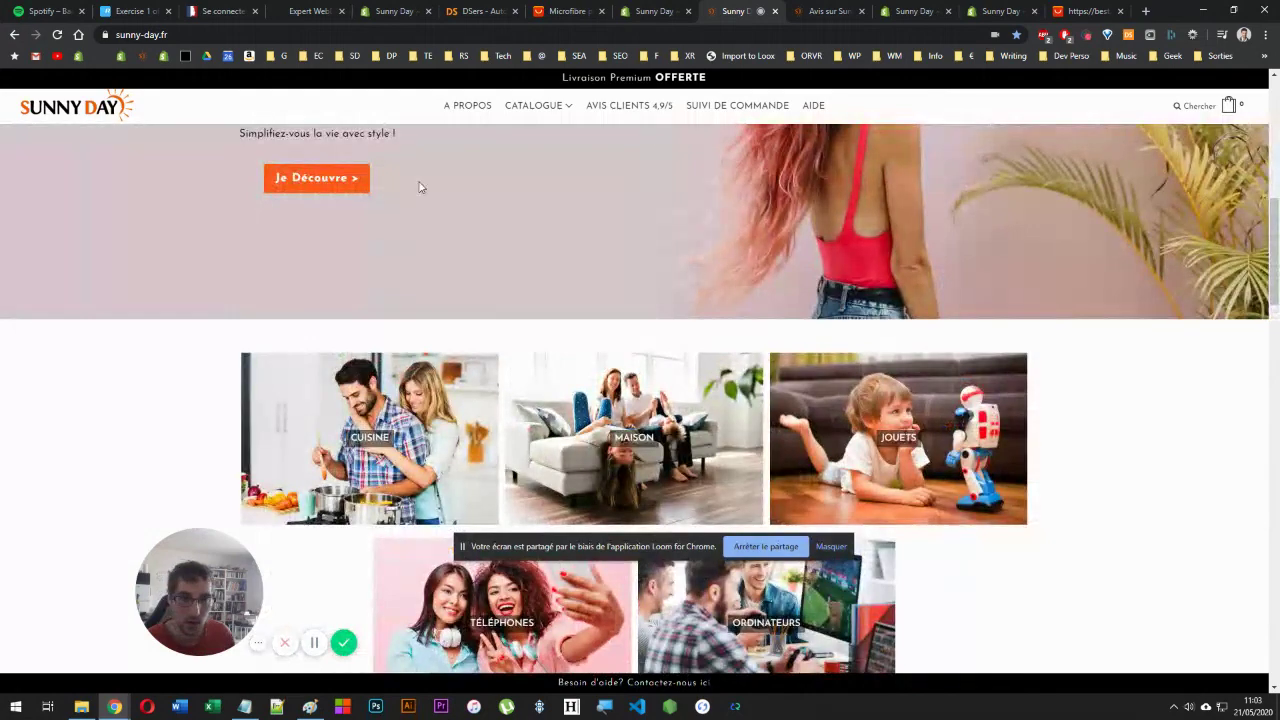
pyautogui.scroll(7, 420, 189)
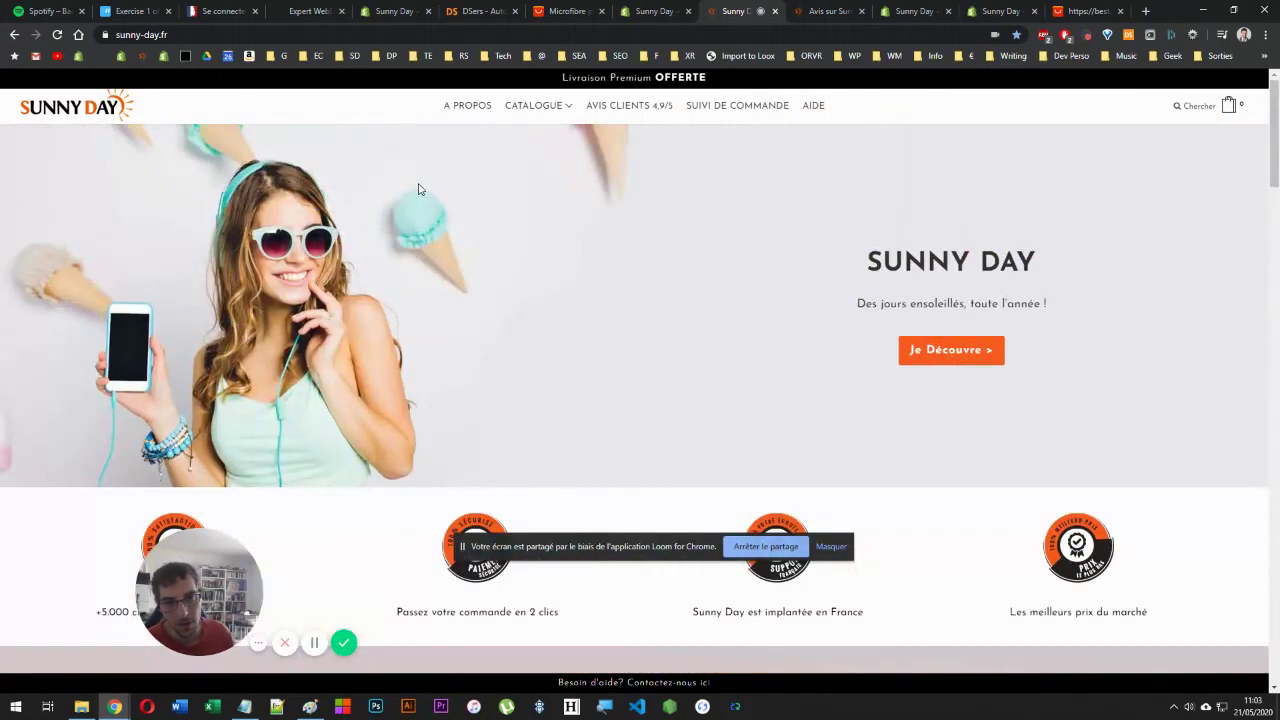
# - Close the Avis sur Sunny Day page, open the bookmarked personal YouTube channel in a new tab, and place it beside the storefront tab
pyautogui.click(861, 11)
pyautogui.click(394, 58)
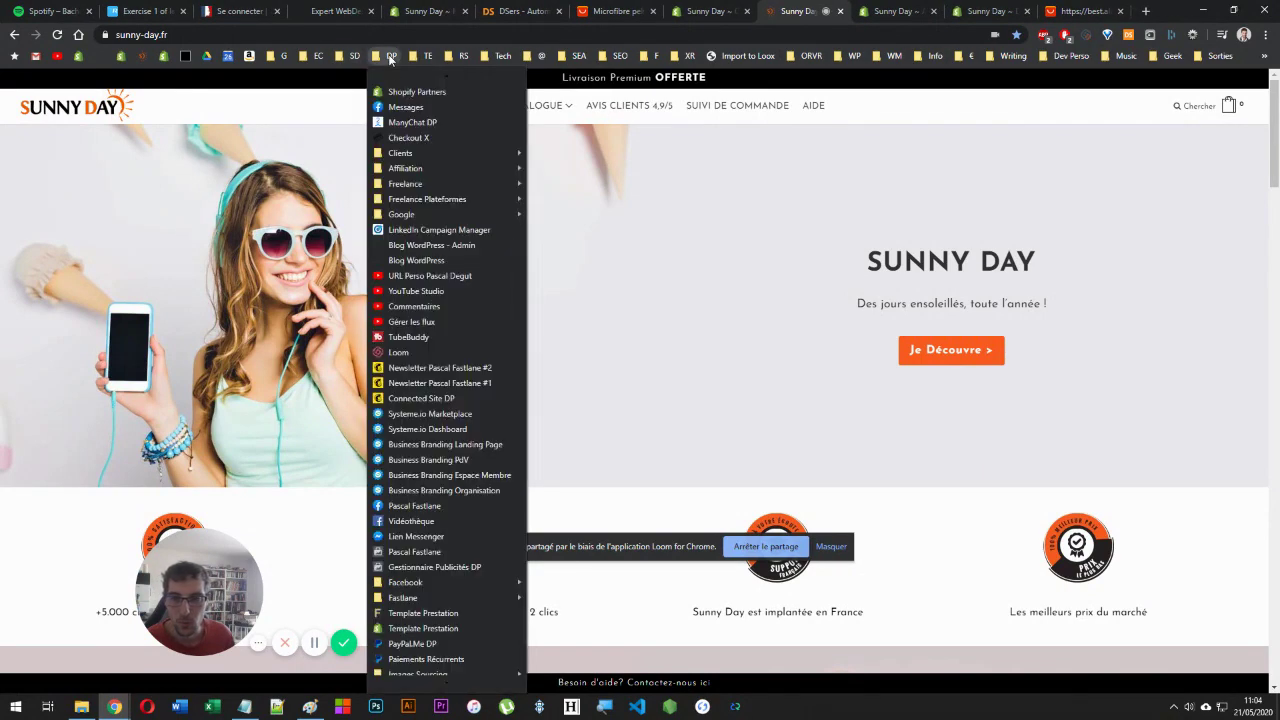
pyautogui.rightClick(433, 288)
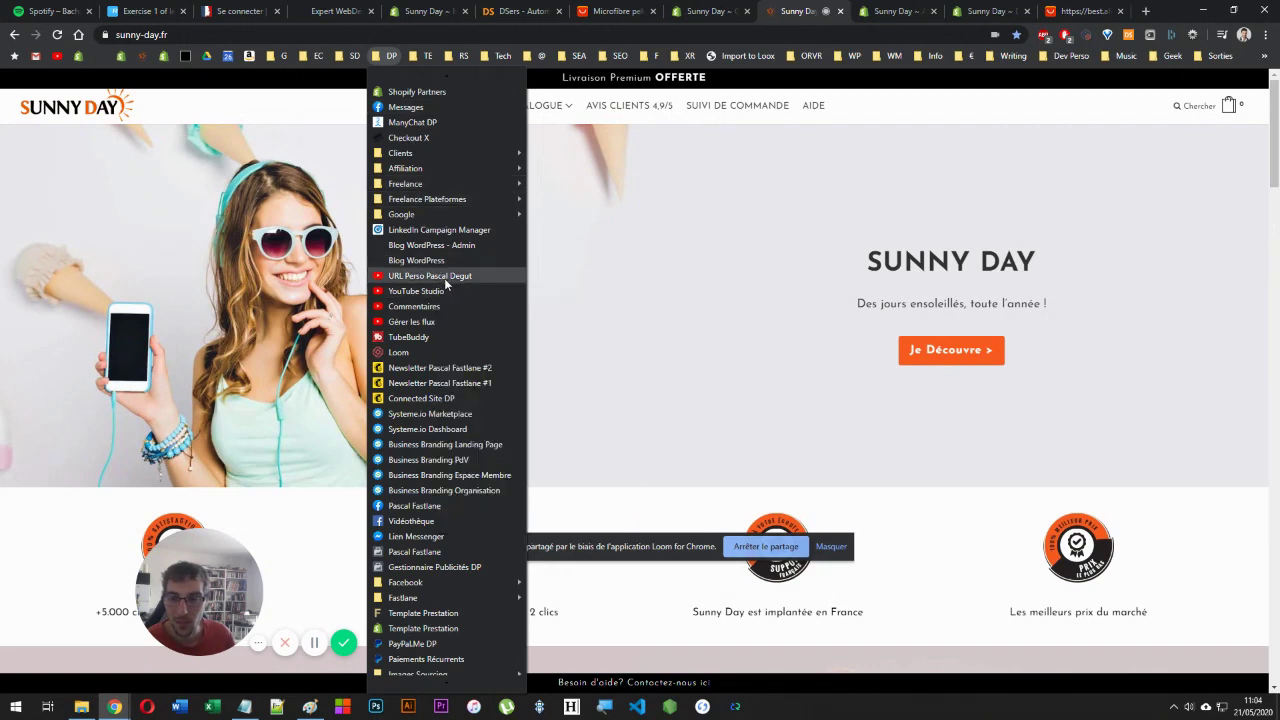
pyautogui.rightClick(447, 276)
pyautogui.click(468, 290)
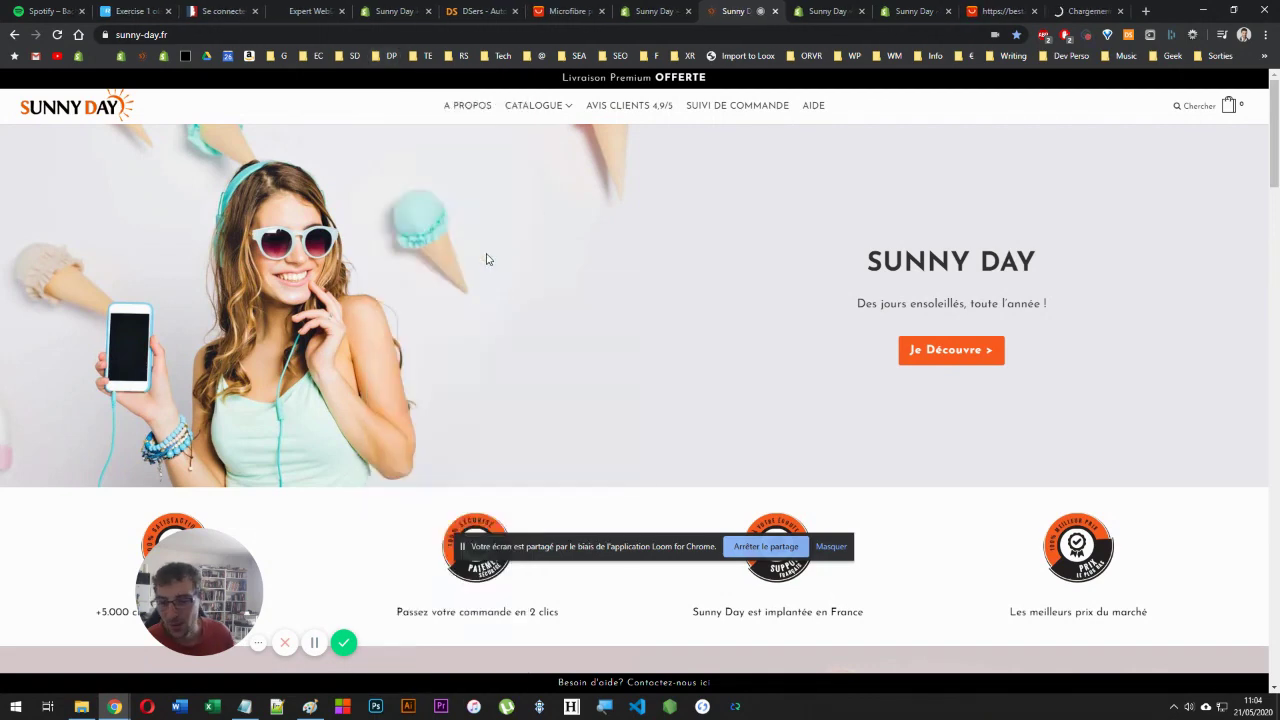
pyautogui.moveTo(1068, 10); pyautogui.dragTo(823, 7)
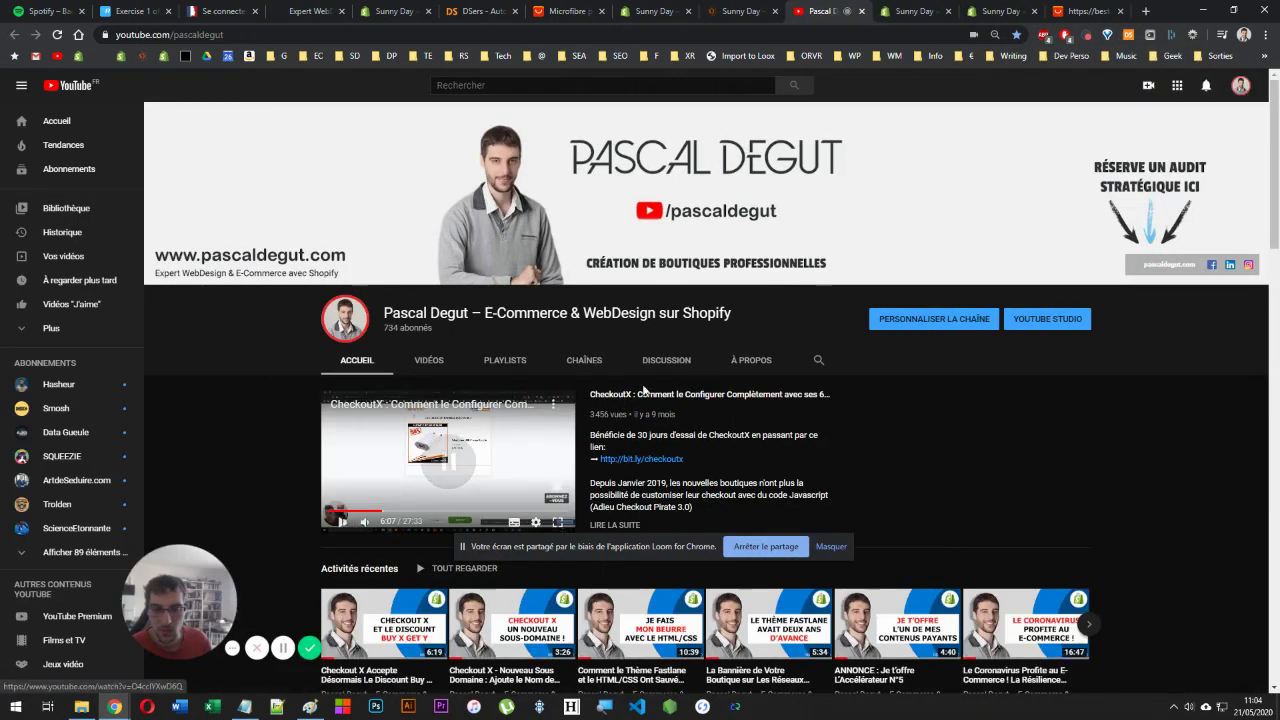
# - Search the YouTube channel's videos for "loox"
pyautogui.click(817, 361)
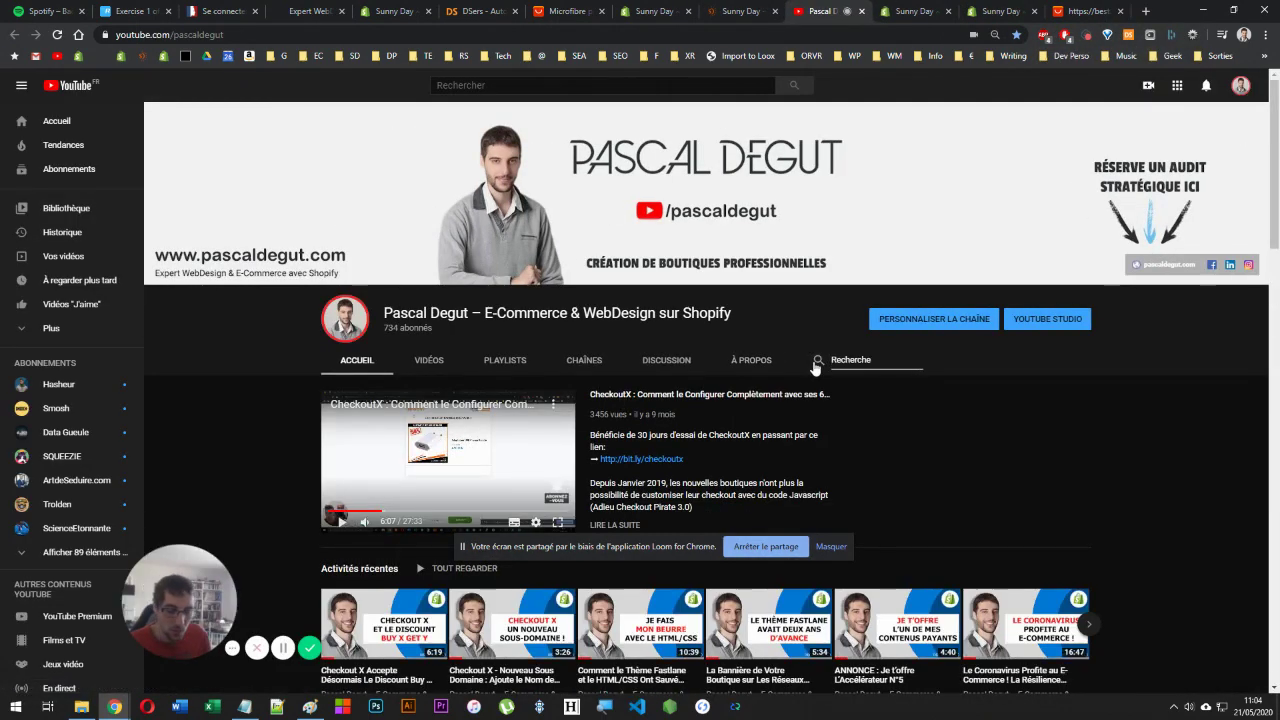
pyautogui.write('loox')
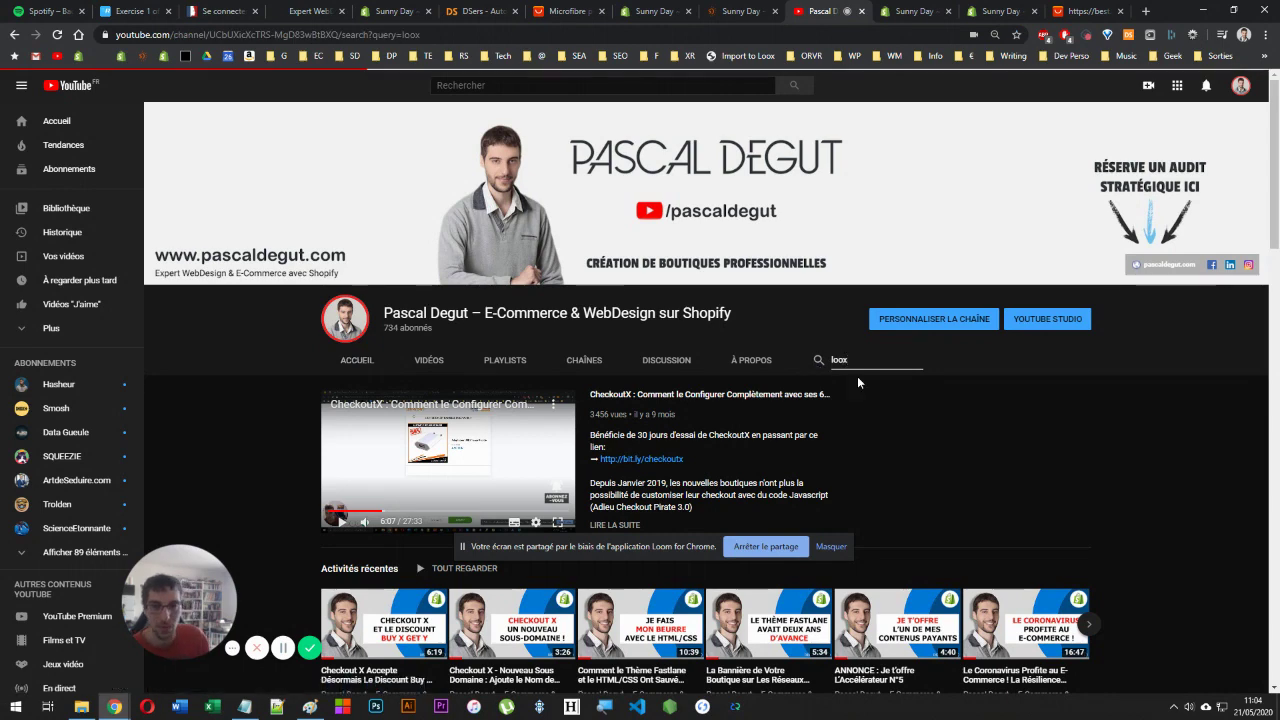
pyautogui.press('Return')
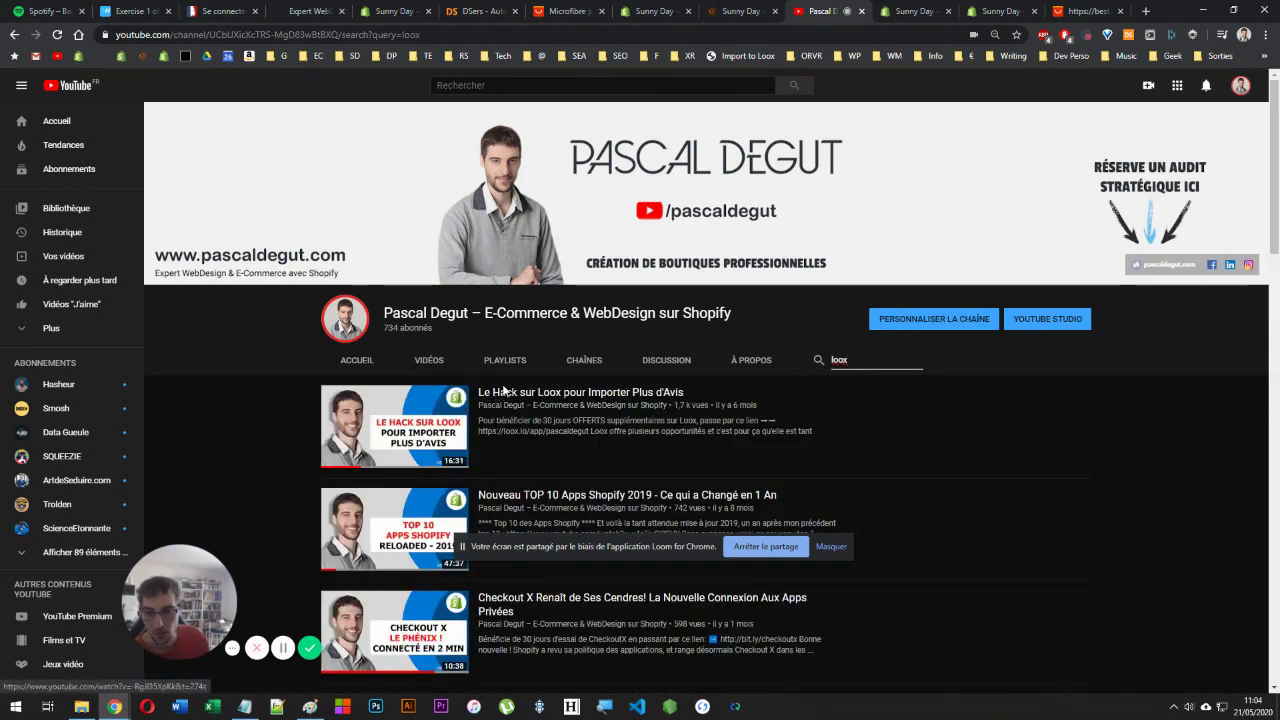